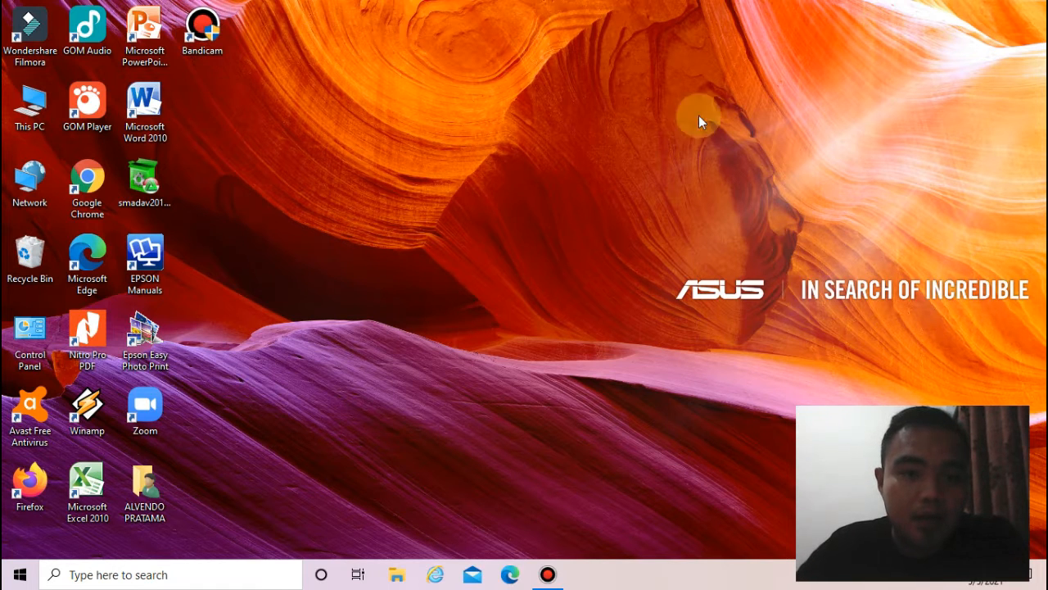
Bring up the Bandicam window from the desktop and move it to the middle of the screen
{"action": "left_click", "coordinate": [205, 35]}
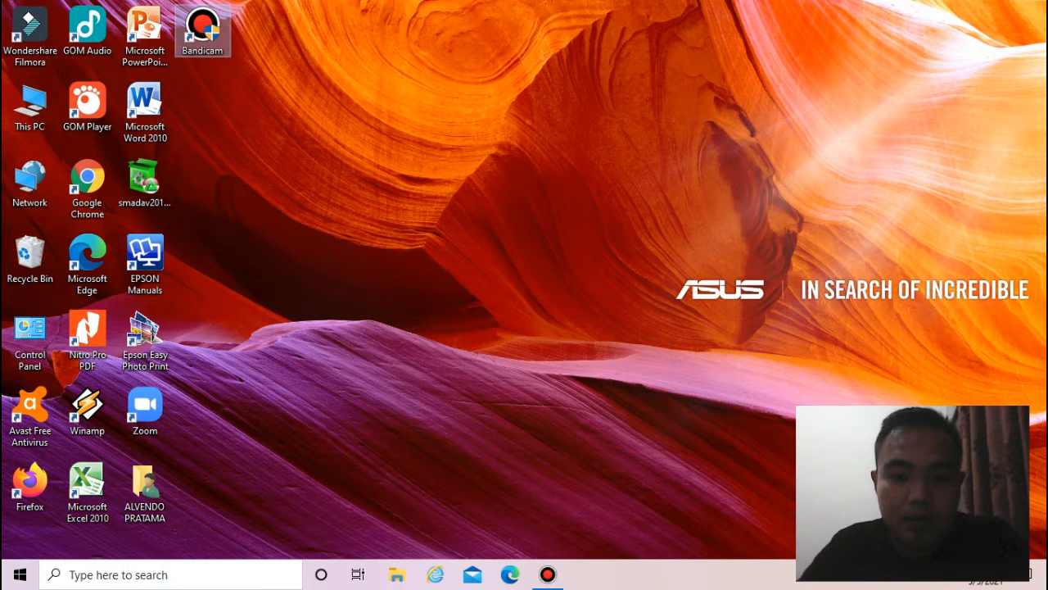
{"action": "left_click", "coordinate": [448, 399]}
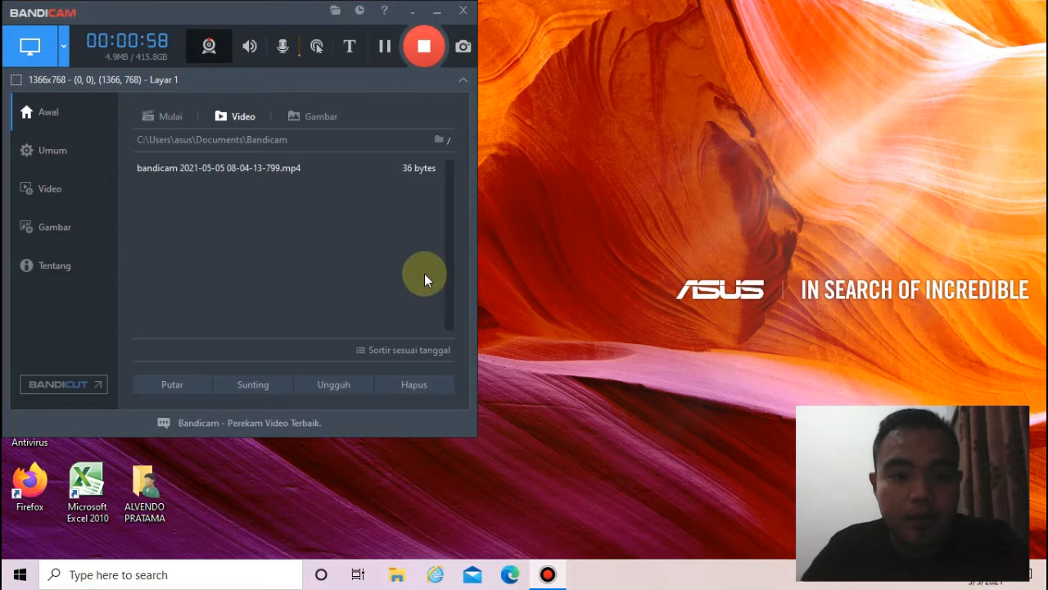
{"action": "left_click", "coordinate": [347, 68]}
{"action": "left_click", "coordinate": [67, 305]}
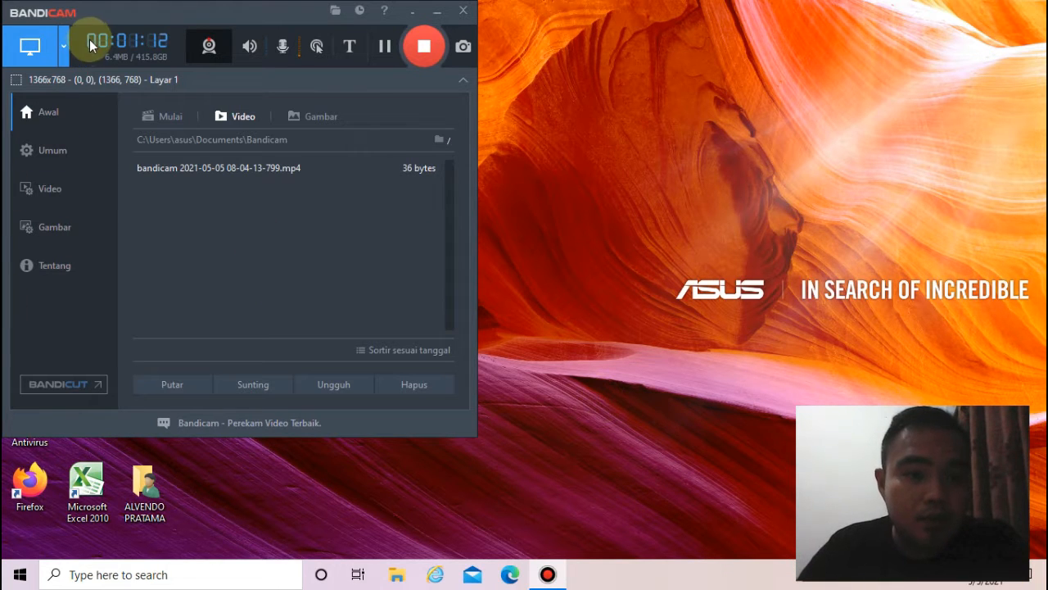
{"action": "left_click_drag", "start_coordinate": [153, 15], "coordinate": [419, 59]}
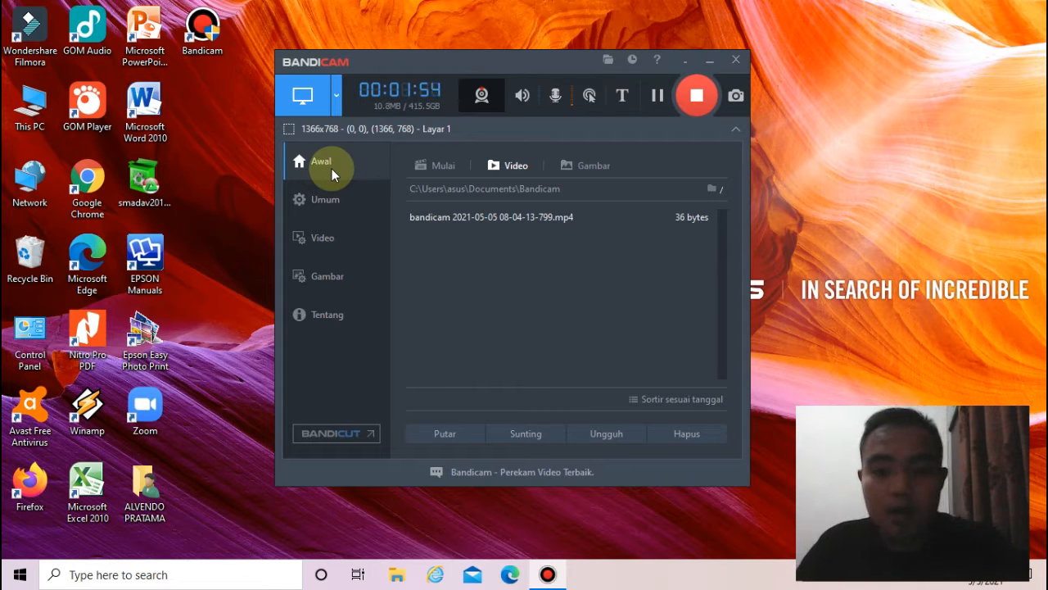
Examine the recorder's Umum, Video, Gambar and Tentang settings pages and return to the Awal page
{"action": "left_click", "coordinate": [346, 198]}
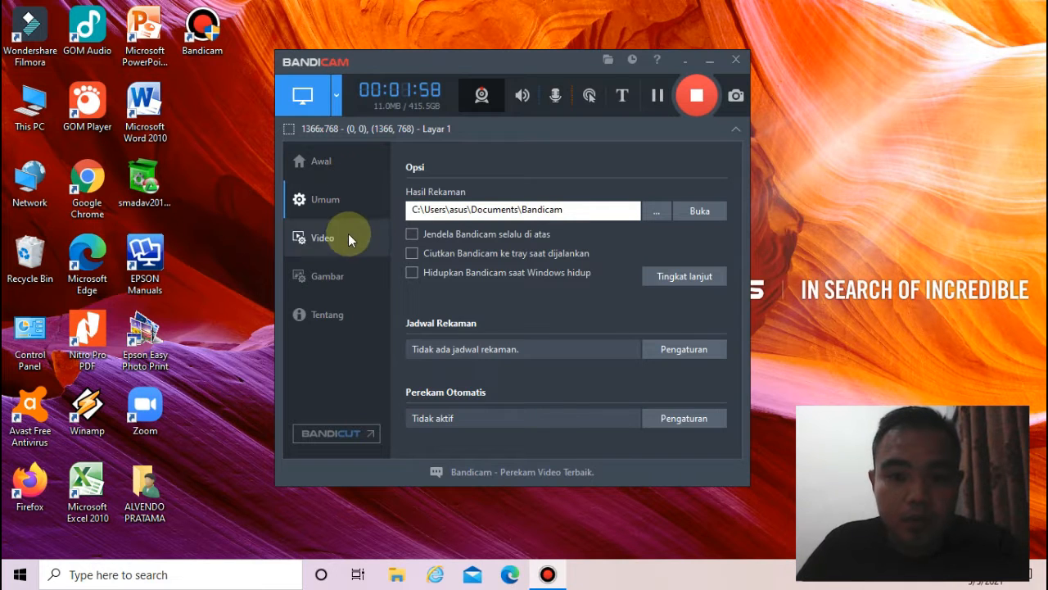
{"action": "left_click", "coordinate": [348, 234]}
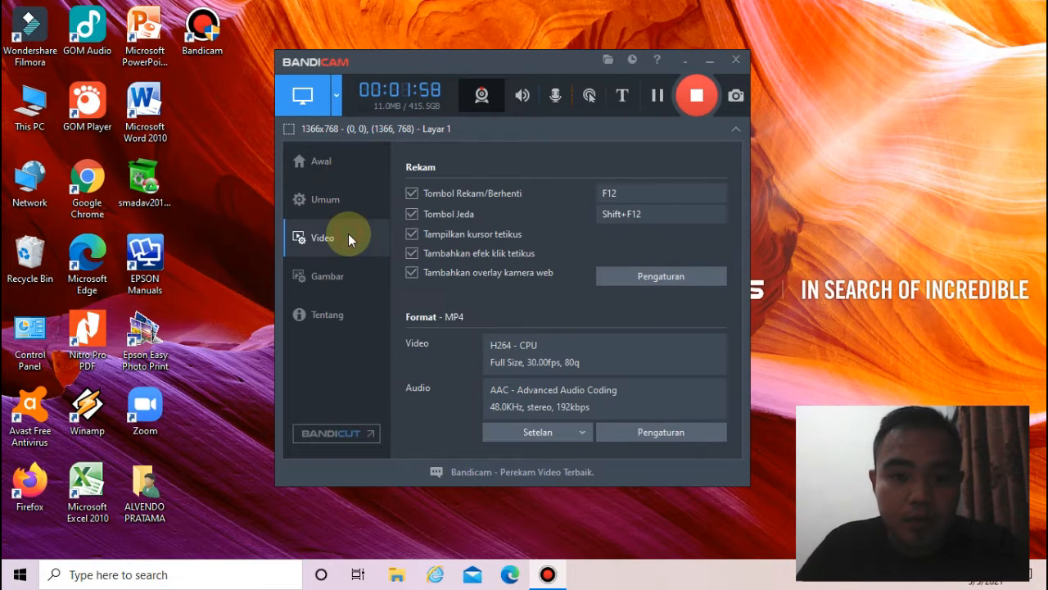
{"action": "left_click", "coordinate": [346, 161]}
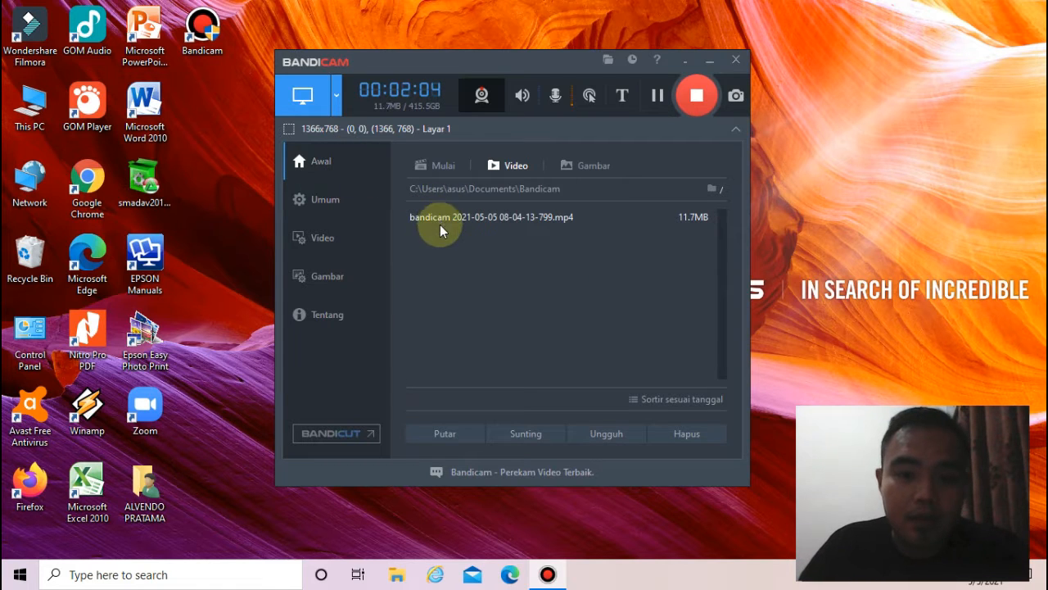
{"action": "left_click", "coordinate": [341, 211]}
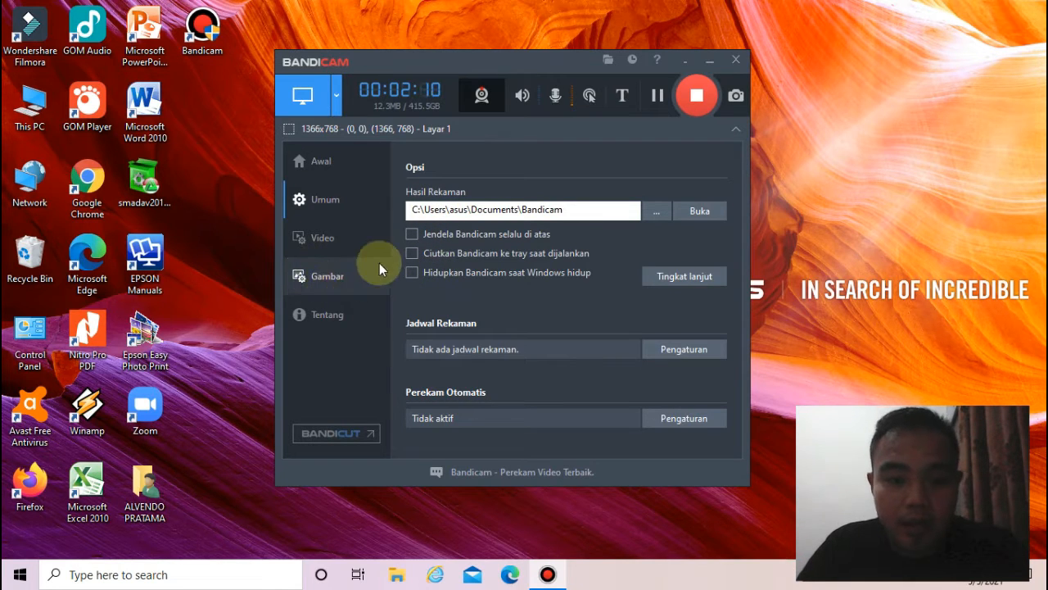
{"action": "left_click", "coordinate": [338, 239]}
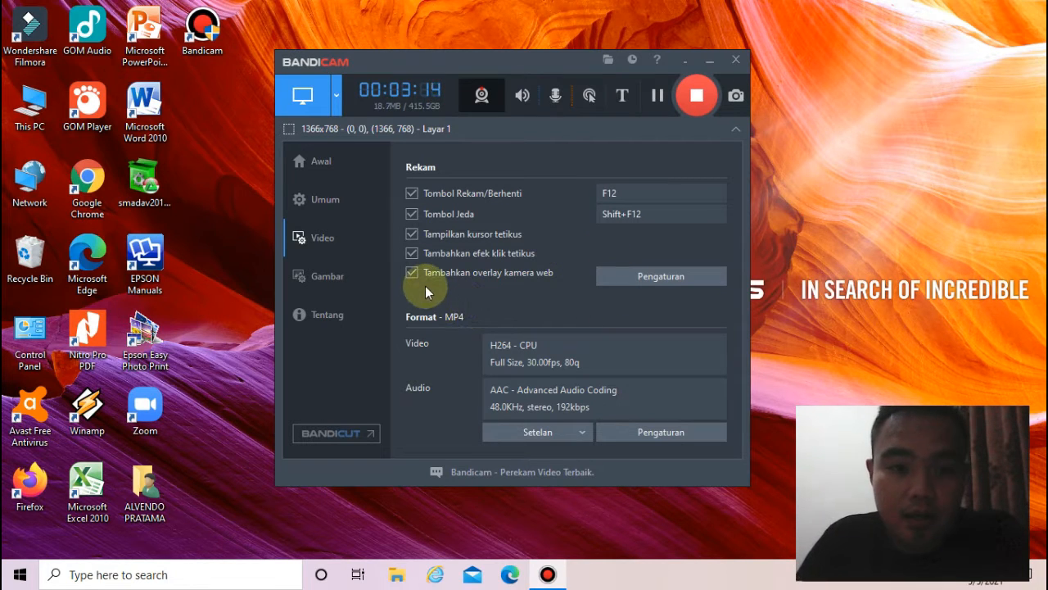
{"action": "left_click", "coordinate": [555, 98]}
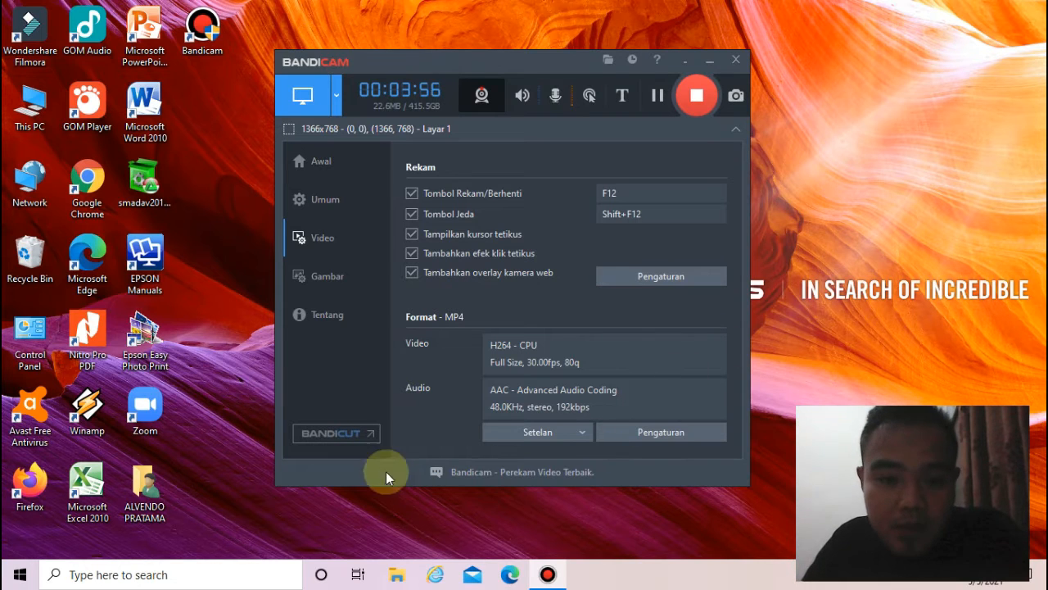
{"action": "left_click", "coordinate": [336, 278]}
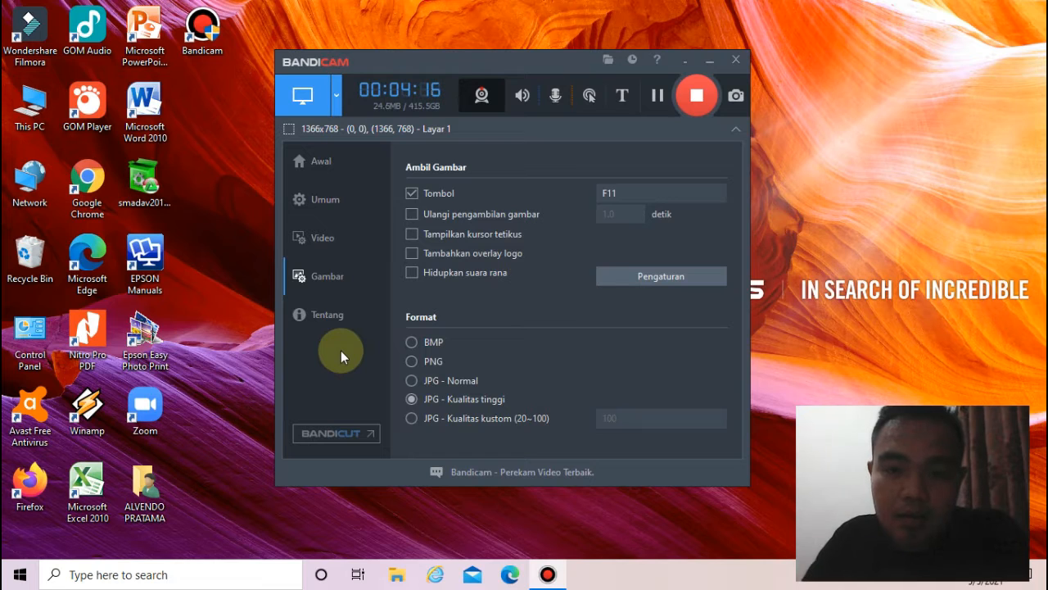
{"action": "left_click", "coordinate": [341, 324]}
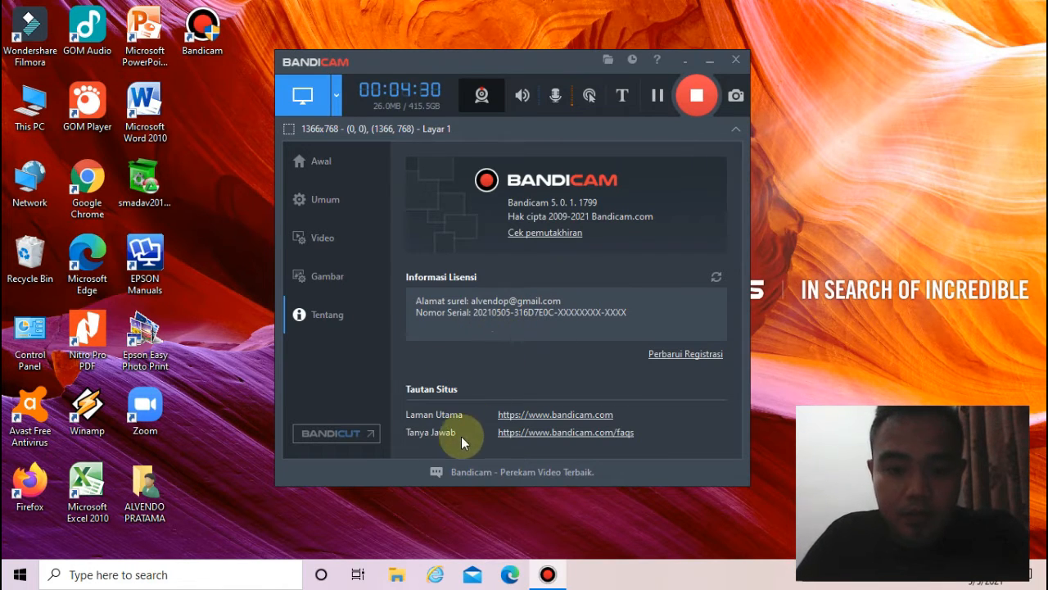
{"action": "left_click", "coordinate": [344, 276]}
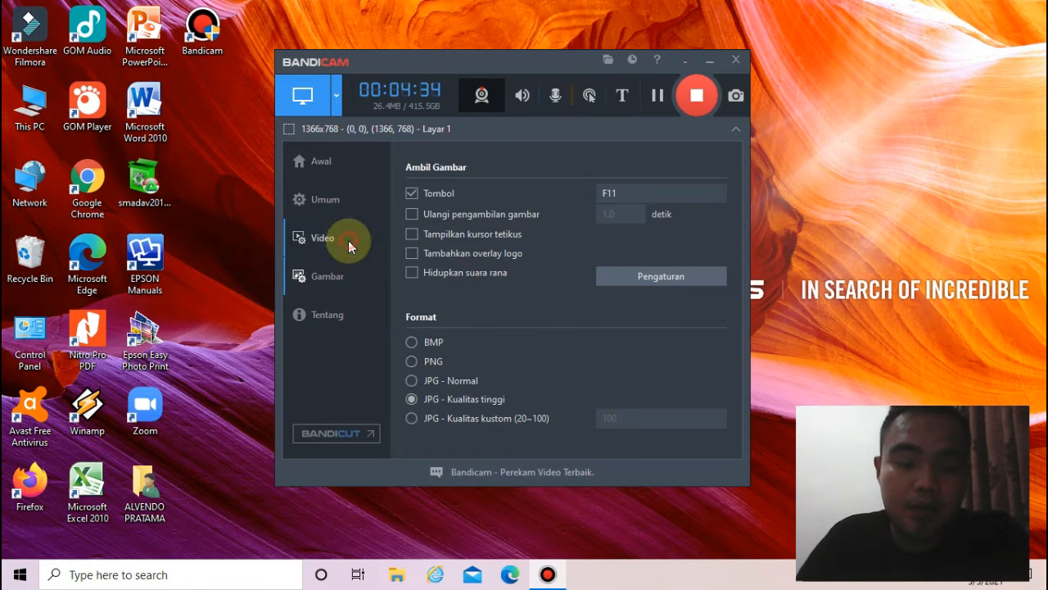
{"action": "left_click", "coordinate": [347, 239]}
{"action": "left_click", "coordinate": [344, 199]}
{"action": "left_click", "coordinate": [342, 162]}
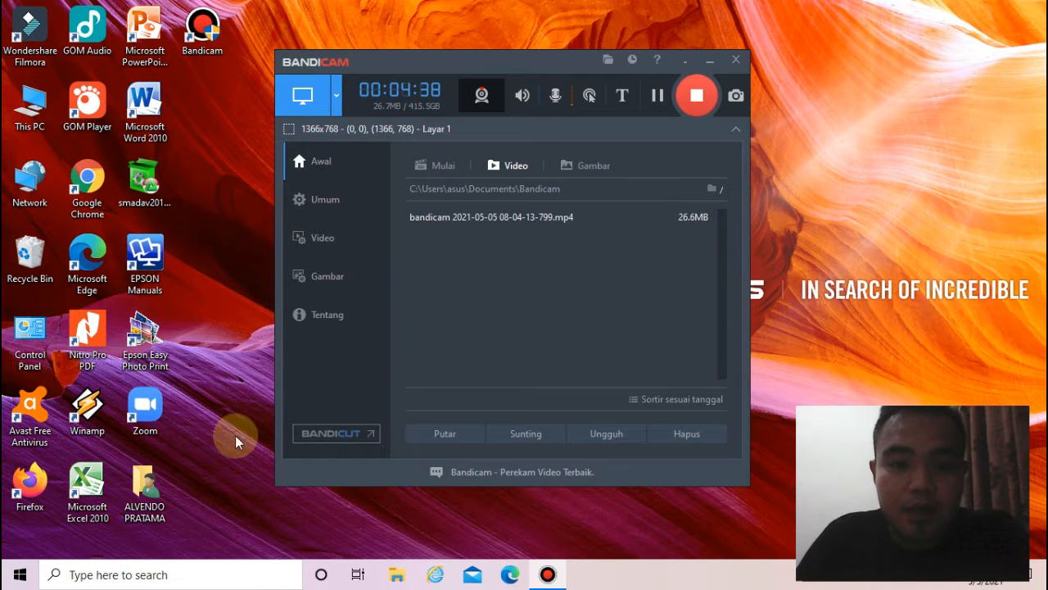
Review the available recording area modes and choose full screen (Layar penuh)
{"action": "left_click", "coordinate": [301, 100]}
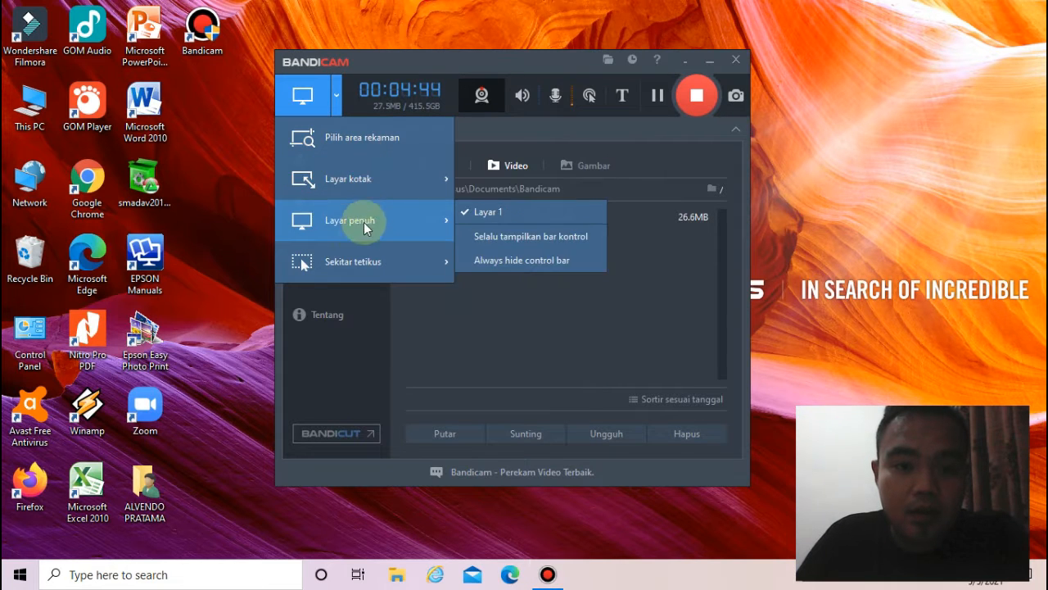
{"action": "mouse_move", "coordinate": [360, 264]}
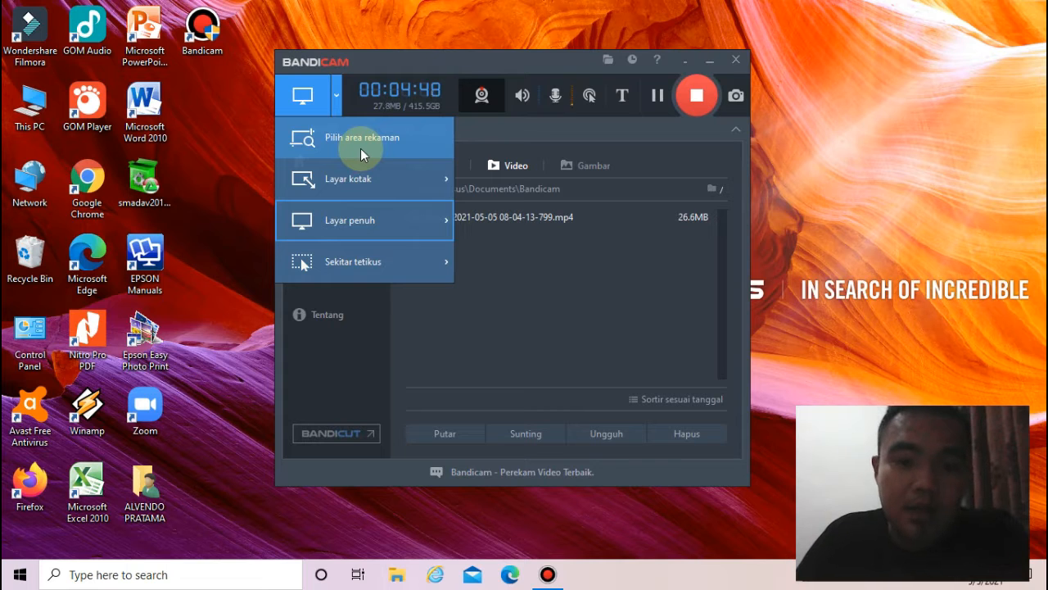
{"action": "mouse_move", "coordinate": [371, 189]}
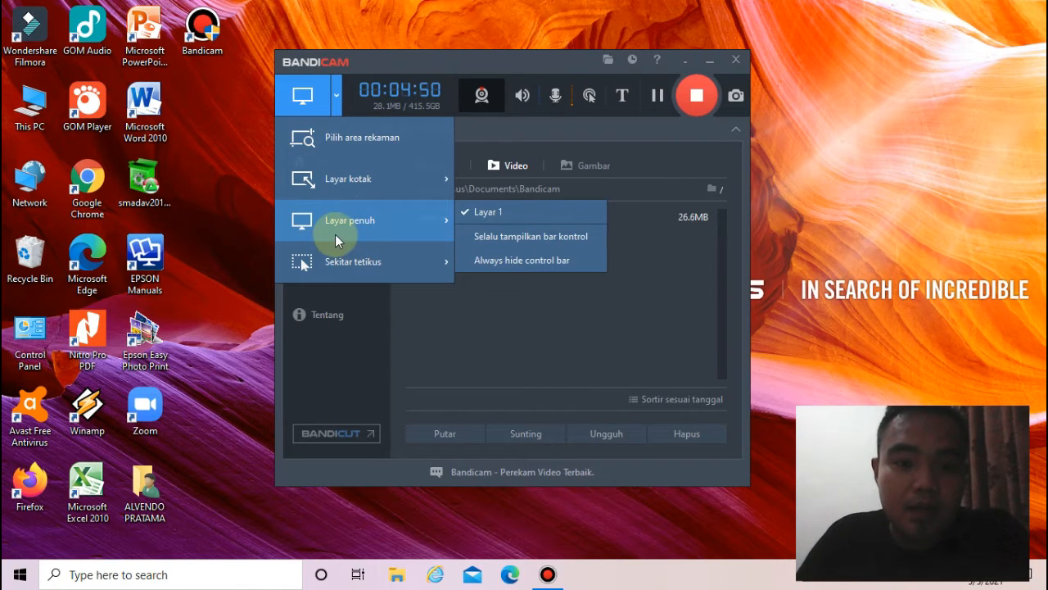
{"action": "left_click", "coordinate": [303, 97]}
{"action": "left_click", "coordinate": [303, 96]}
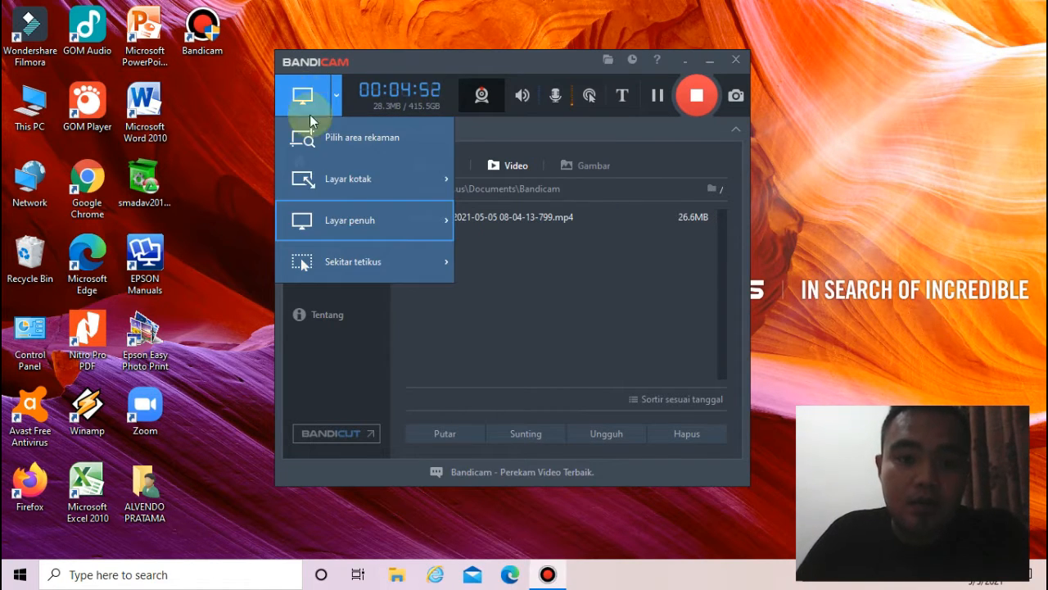
{"action": "left_click", "coordinate": [347, 220]}
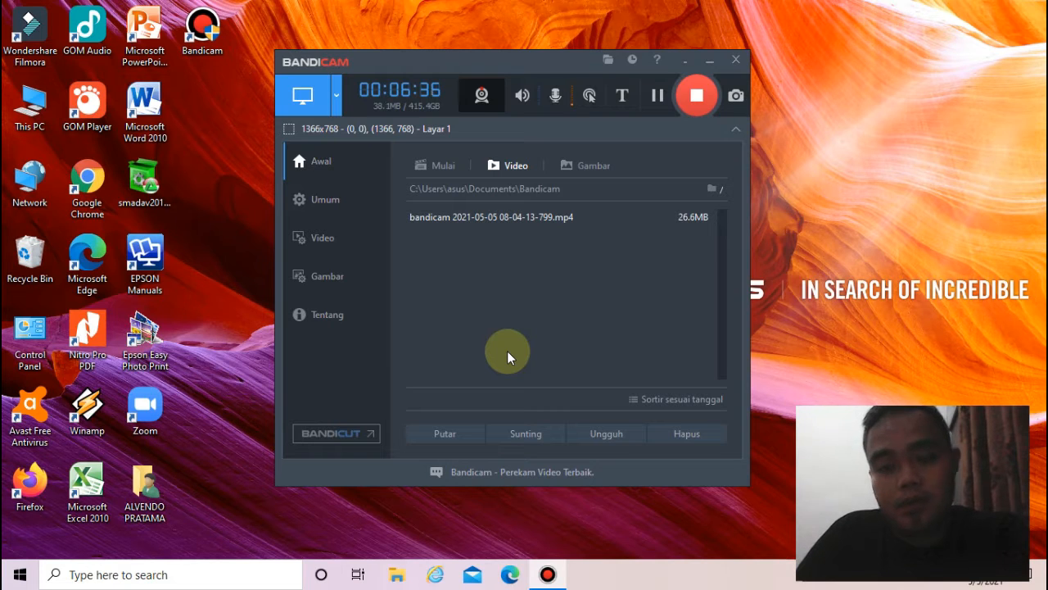
Stop the current recording, start a new one and minimize the recorder window
{"action": "left_click", "coordinate": [696, 100]}
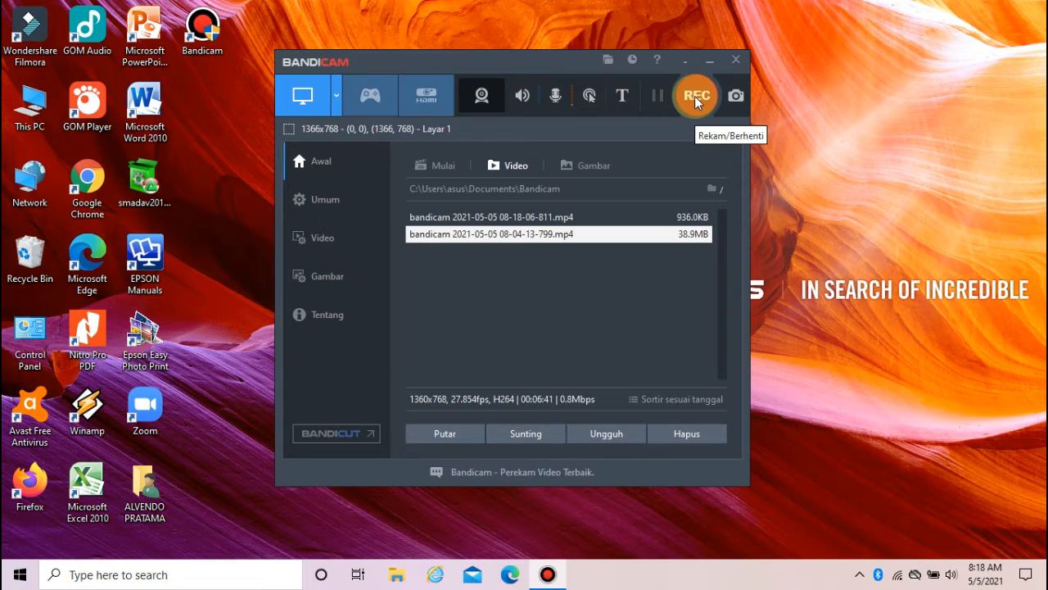
{"action": "left_click", "coordinate": [697, 99]}
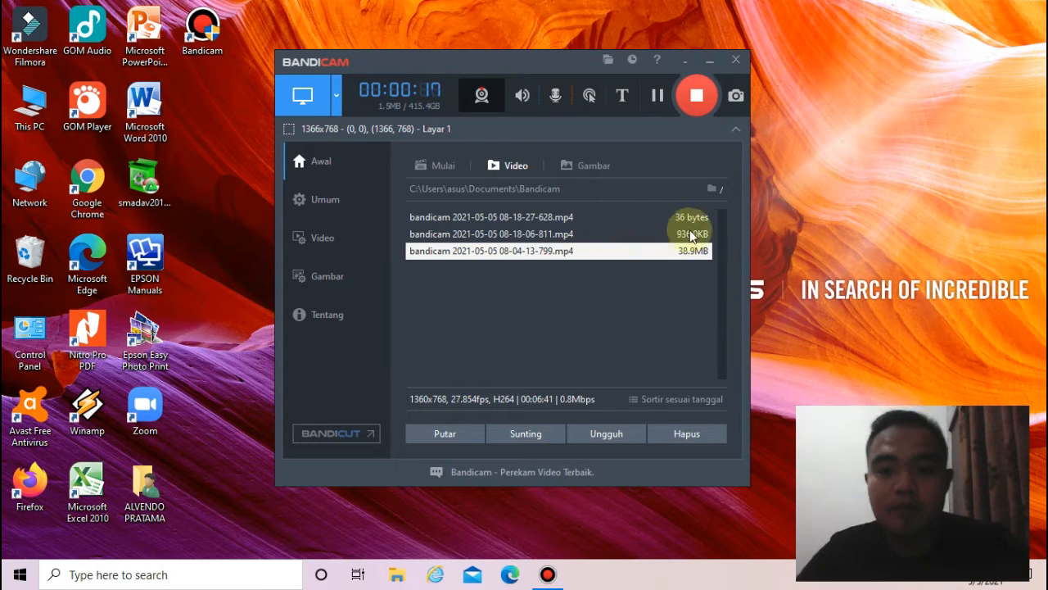
{"action": "left_click", "coordinate": [711, 63]}
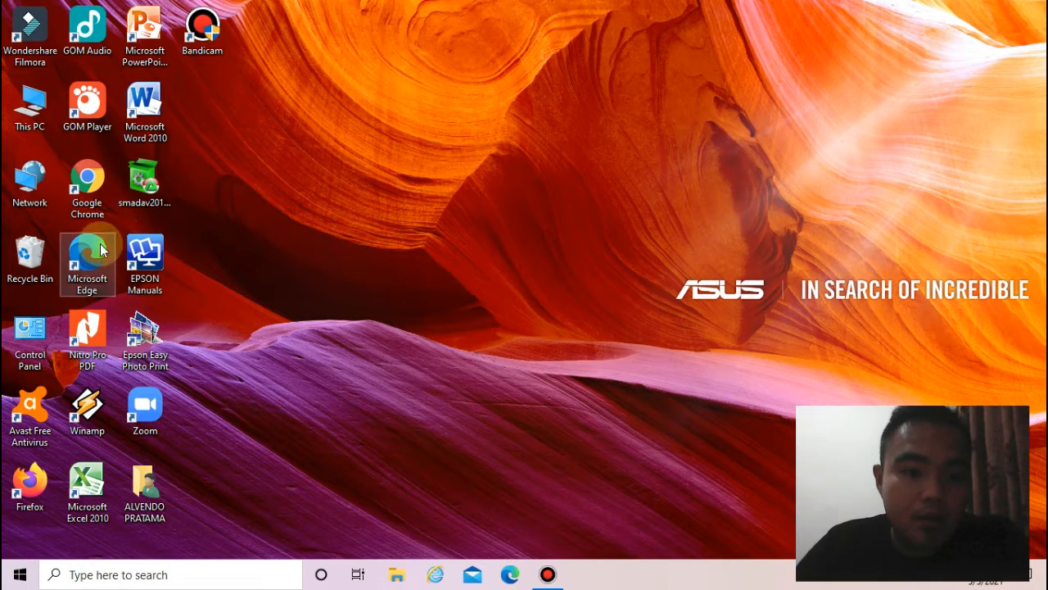
Switch to Firefox, dismiss the default browser prompt and open the Quizizz site from the top sites
{"action": "double_click", "coordinate": [30, 484]}
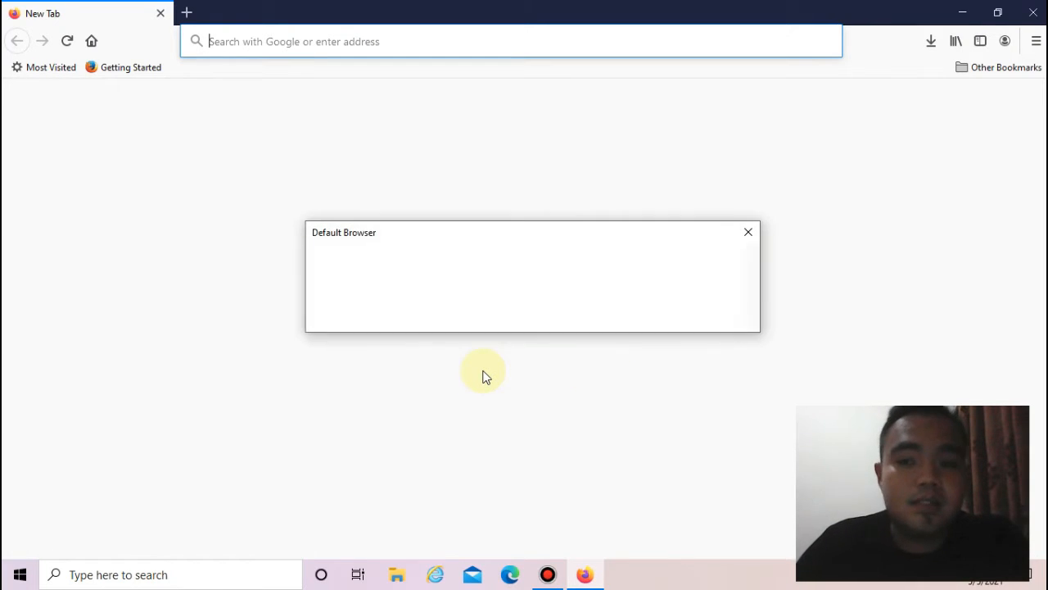
{"action": "left_click", "coordinate": [747, 232]}
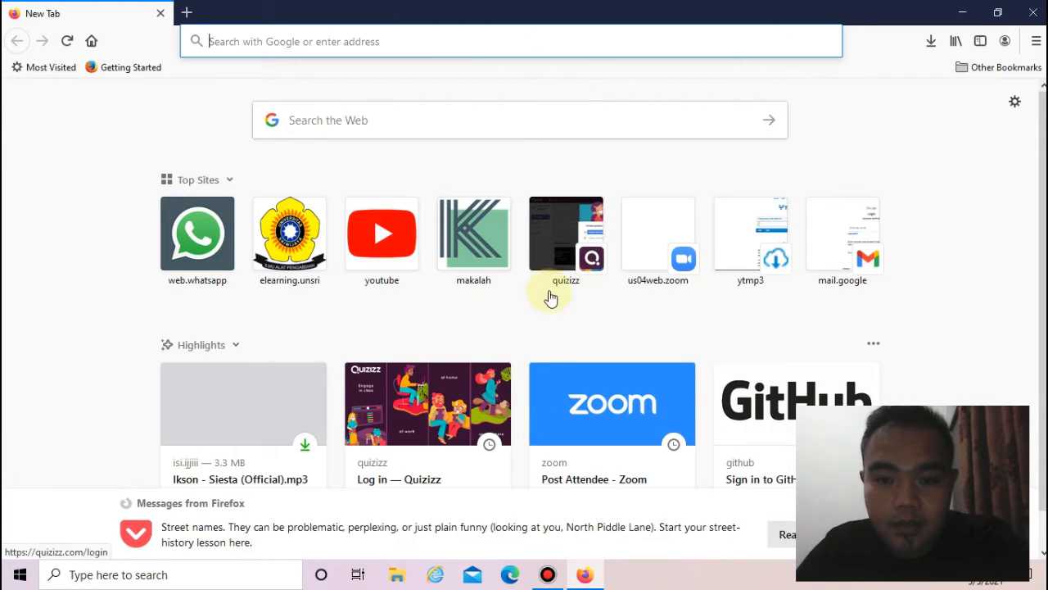
{"action": "left_click", "coordinate": [564, 253]}
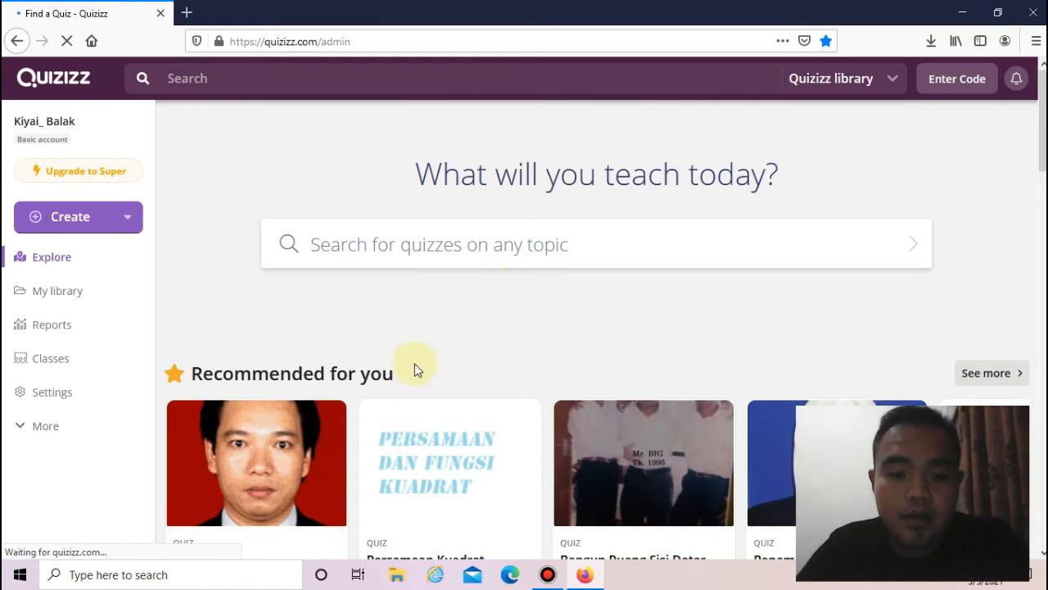
Look over the Quizizz home page and start creating a new quiz rather than a lesson
{"action": "scroll", "coordinate": [368, 417], "scroll_direction": "down", "scroll_amount": 1}
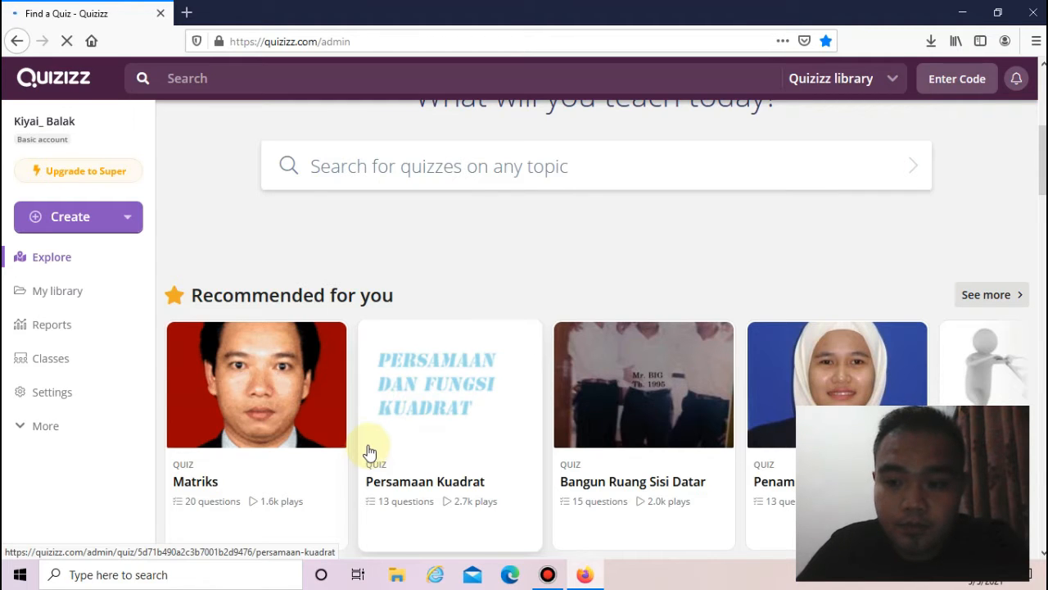
{"action": "scroll", "coordinate": [369, 451], "scroll_direction": "up", "scroll_amount": 3}
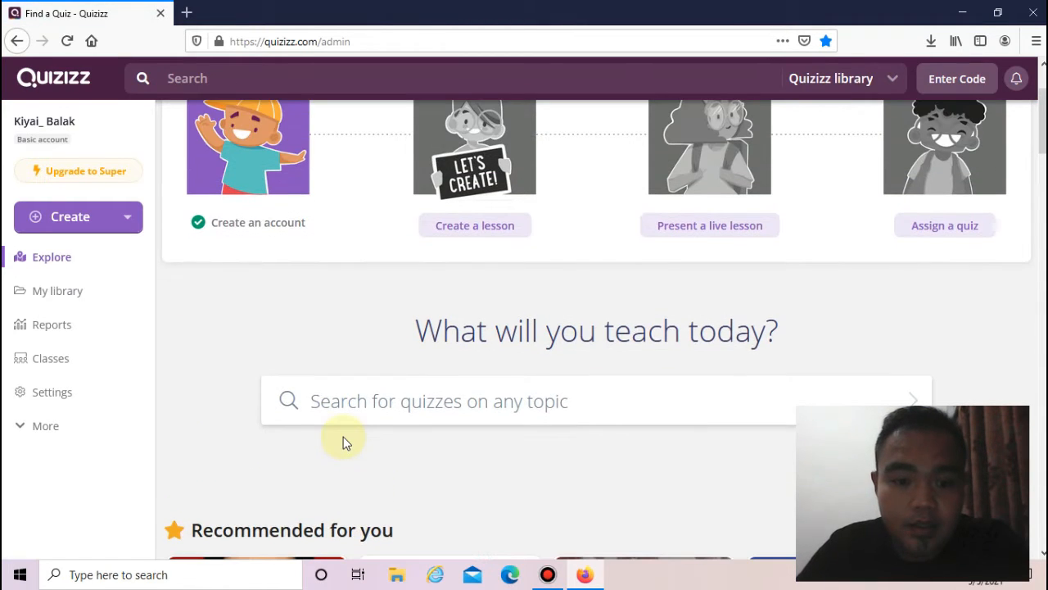
{"action": "scroll", "coordinate": [343, 437], "scroll_direction": "up", "scroll_amount": 3}
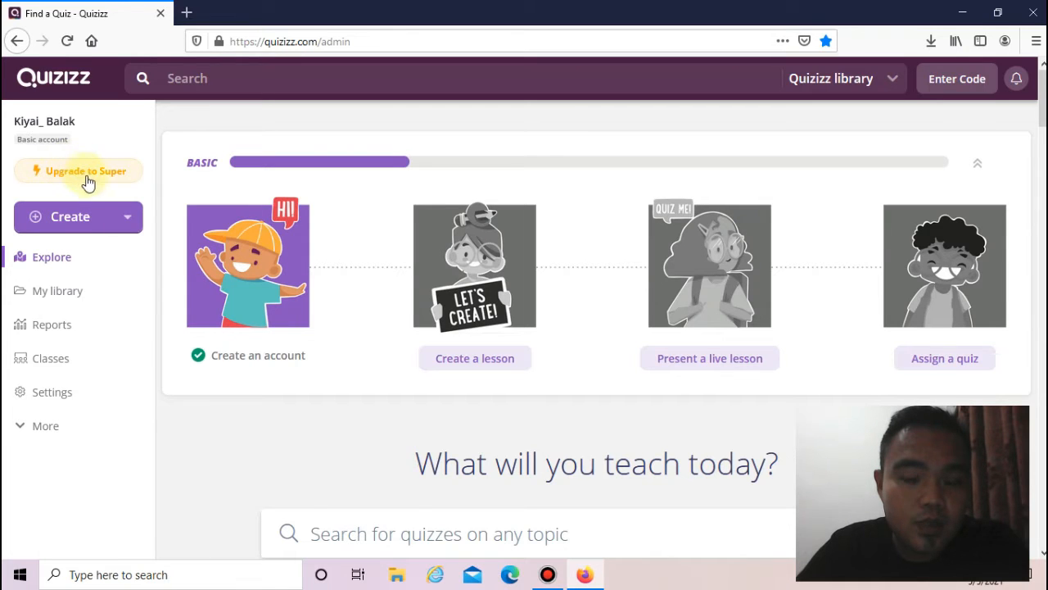
{"action": "left_click", "coordinate": [89, 227]}
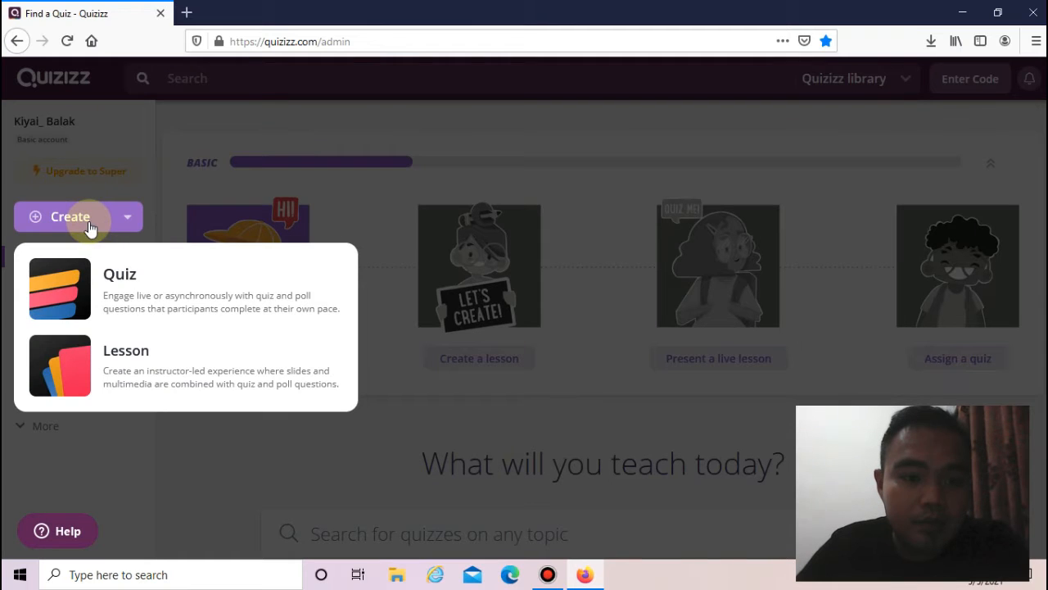
{"action": "left_click", "coordinate": [129, 279]}
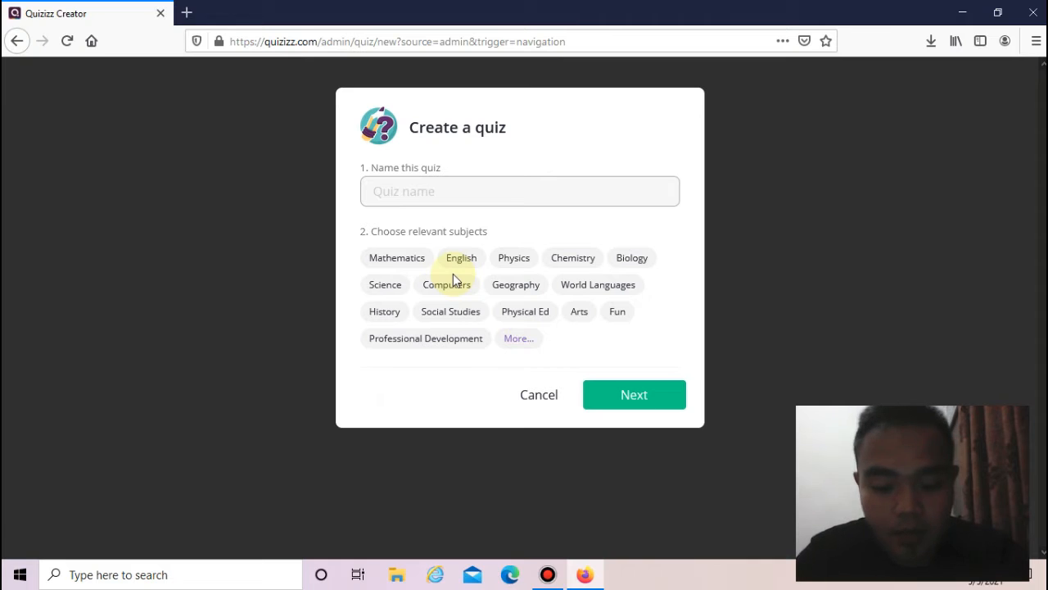
Name the new quiz "kuiz XII IPA 1 PJOK"
{"action": "type", "text": "kuiz"}
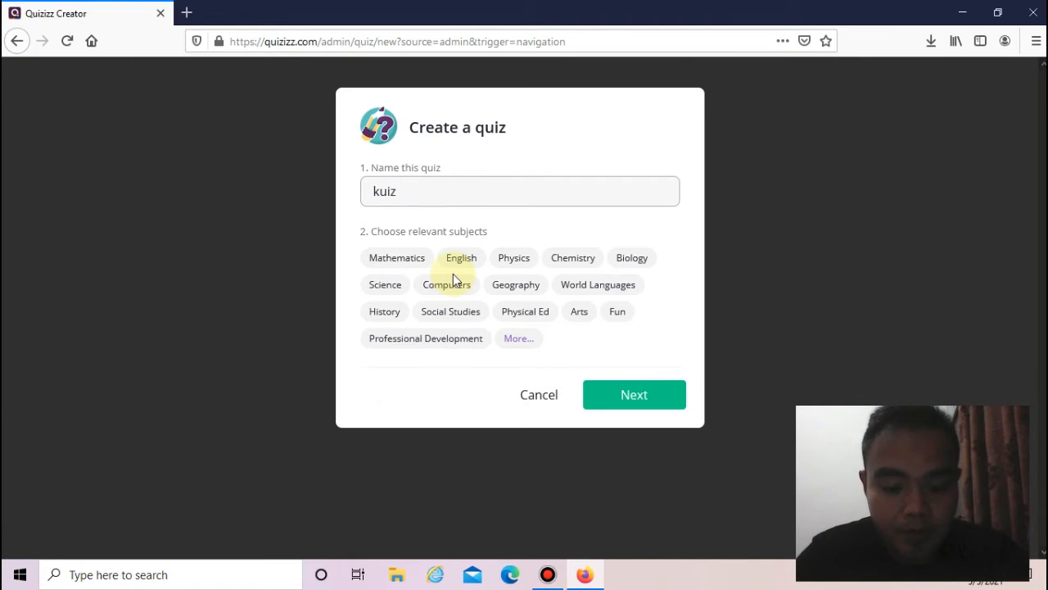
{"action": "type", "text": " XX"}
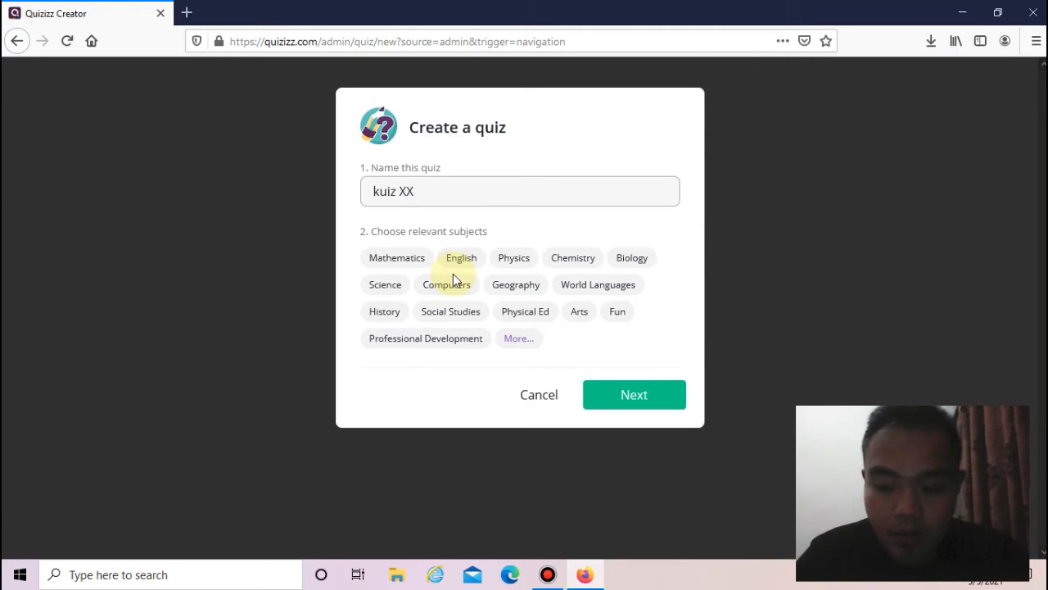
{"action": "key", "text": "BackSpace"}
{"action": "type", "text": "II IP"}
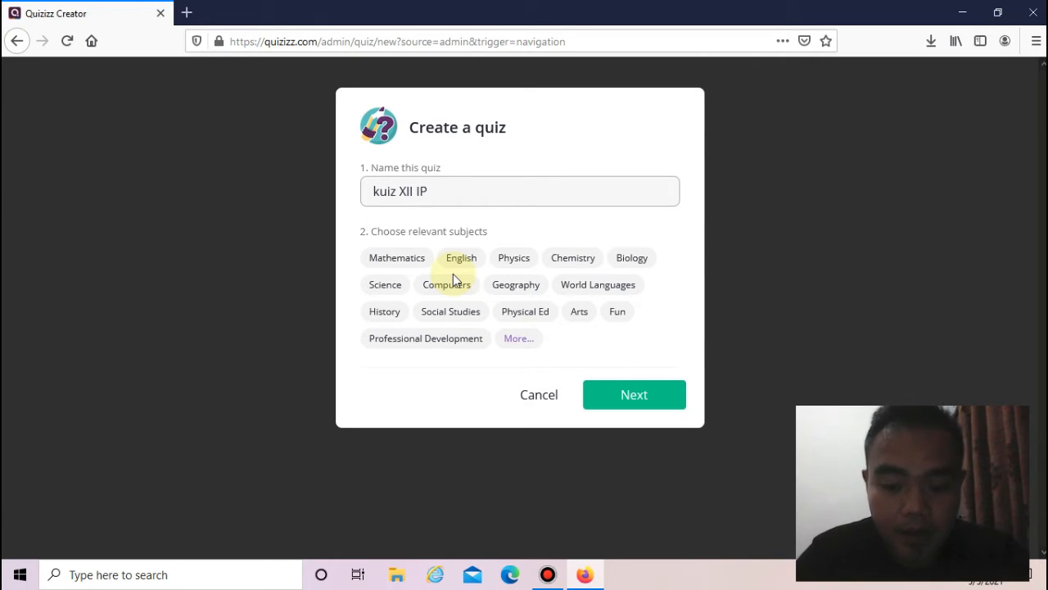
{"action": "type", "text": "A1"}
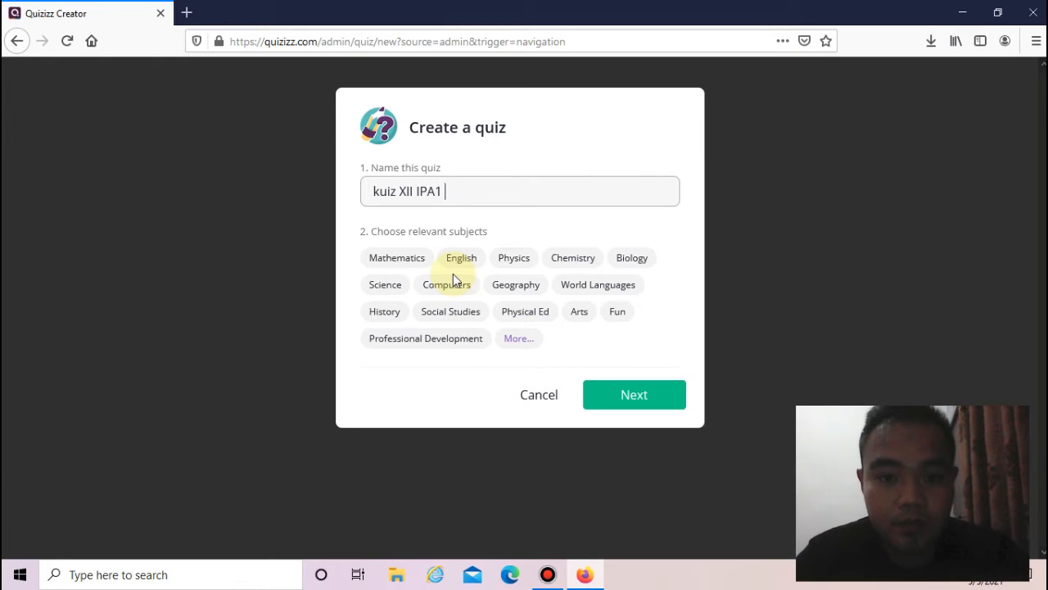
{"action": "key", "text": "BackSpace"}
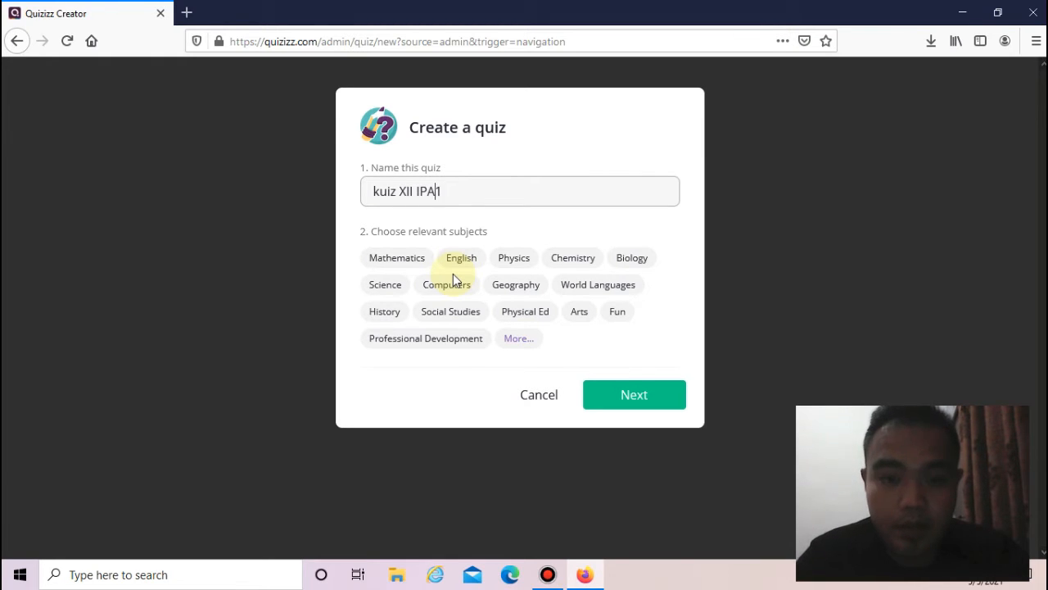
{"action": "key", "text": "Left"}
{"action": "key", "text": "End"}
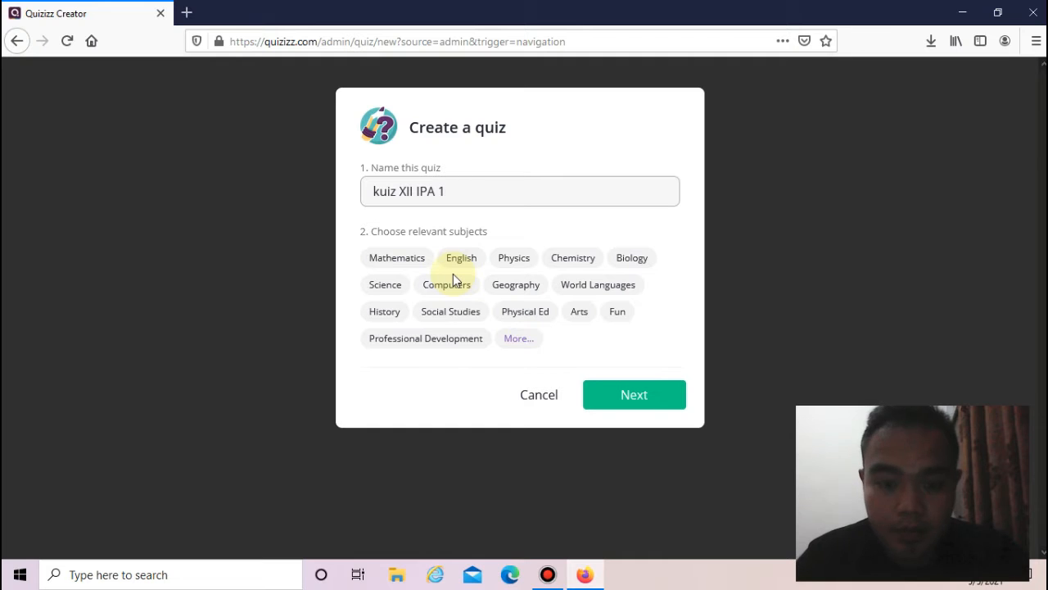
{"action": "type", "text": "PJOK"}
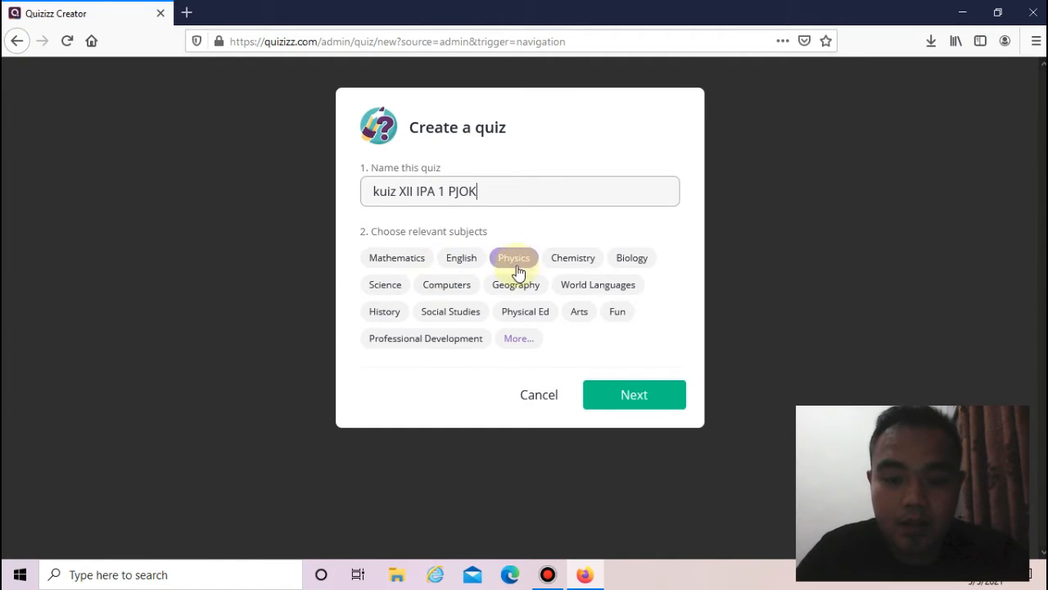
Expand the list of subjects, choose Education as the relevant subject and continue to the quiz editor
{"action": "left_click", "coordinate": [507, 339]}
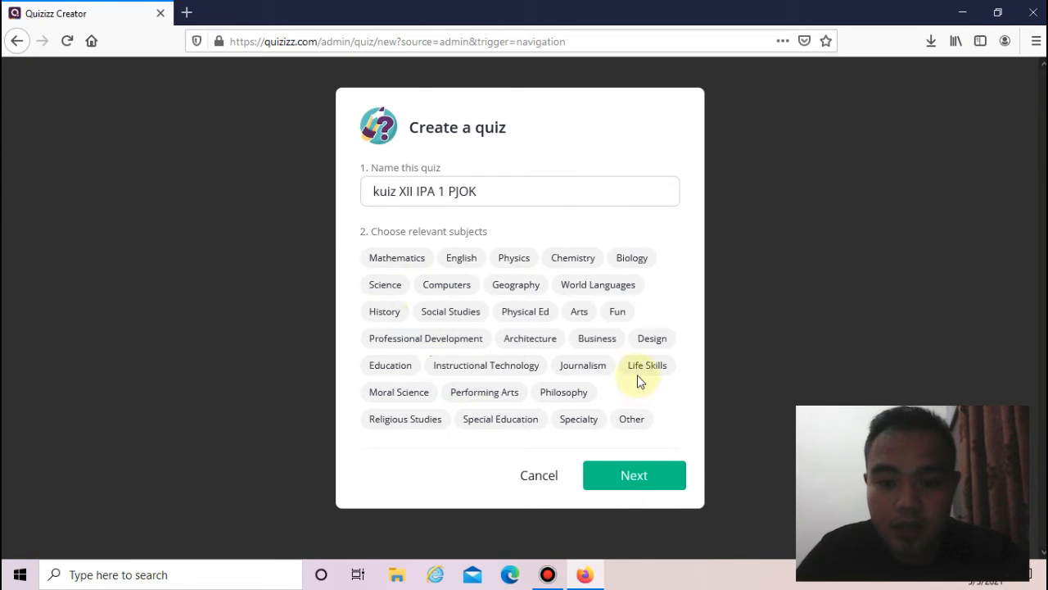
{"action": "left_click", "coordinate": [406, 367]}
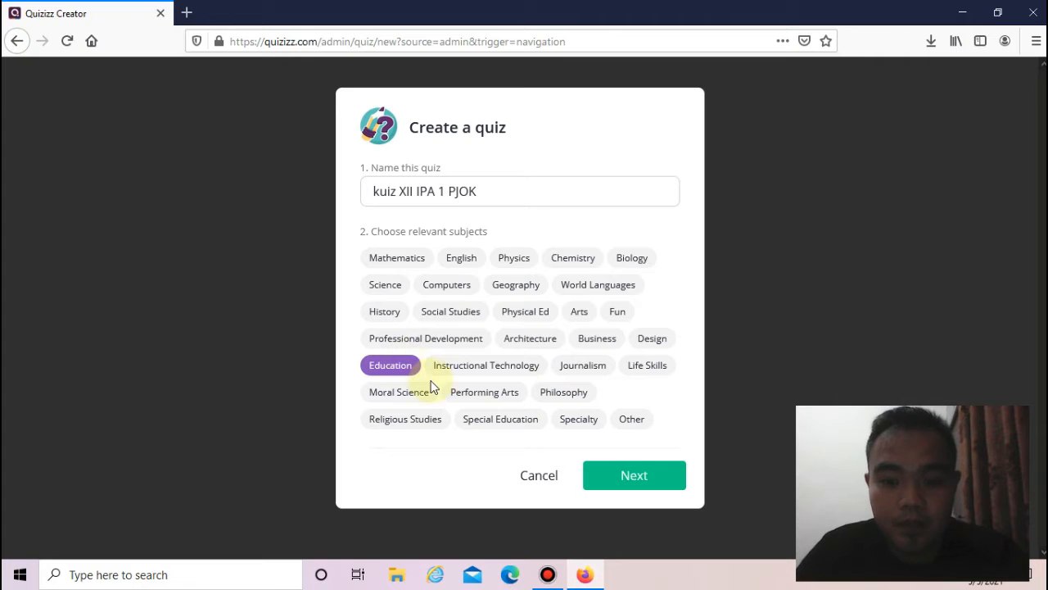
{"action": "left_click", "coordinate": [631, 483]}
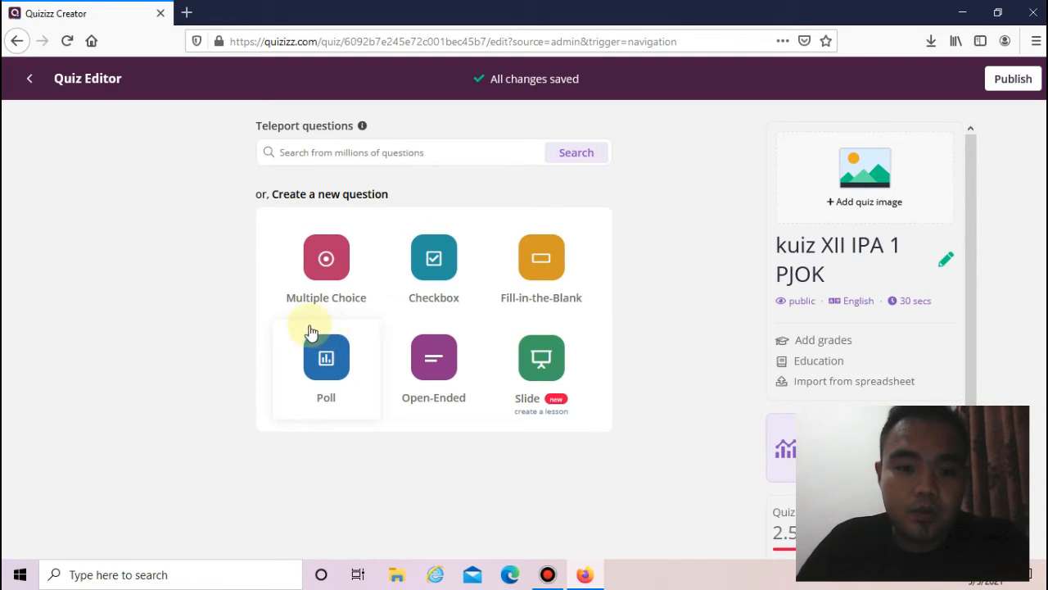
Add a multiple-choice question with the text "1.Iduk organisasi pencak silat indonesia di sebut..."
{"action": "left_click", "coordinate": [328, 257]}
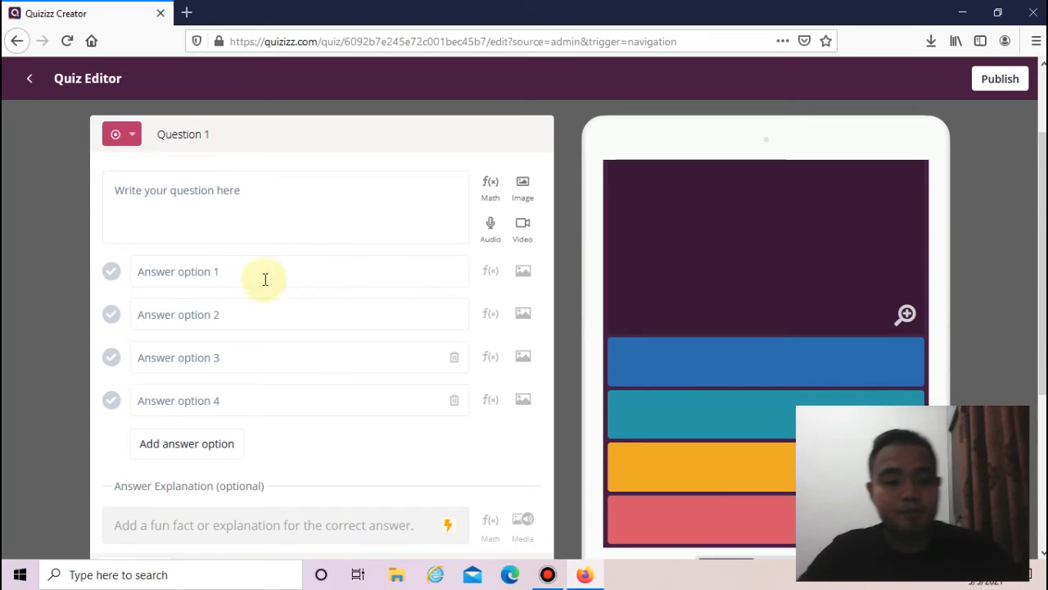
{"action": "left_click", "coordinate": [232, 196]}
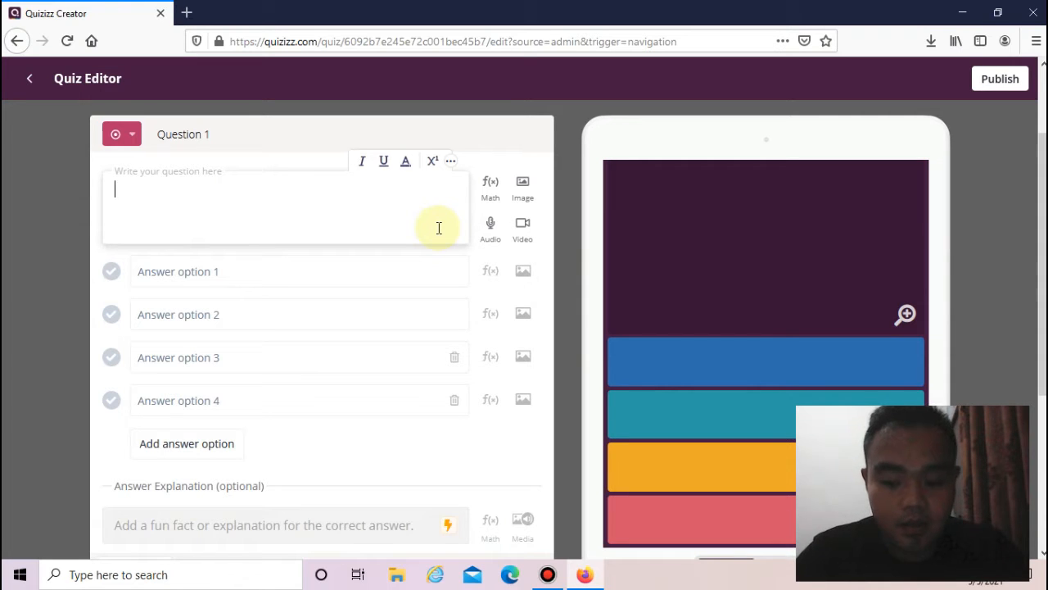
{"action": "type", "text": "N"}
{"action": "key", "text": "BackSpace"}
{"action": "type", "text": "du"}
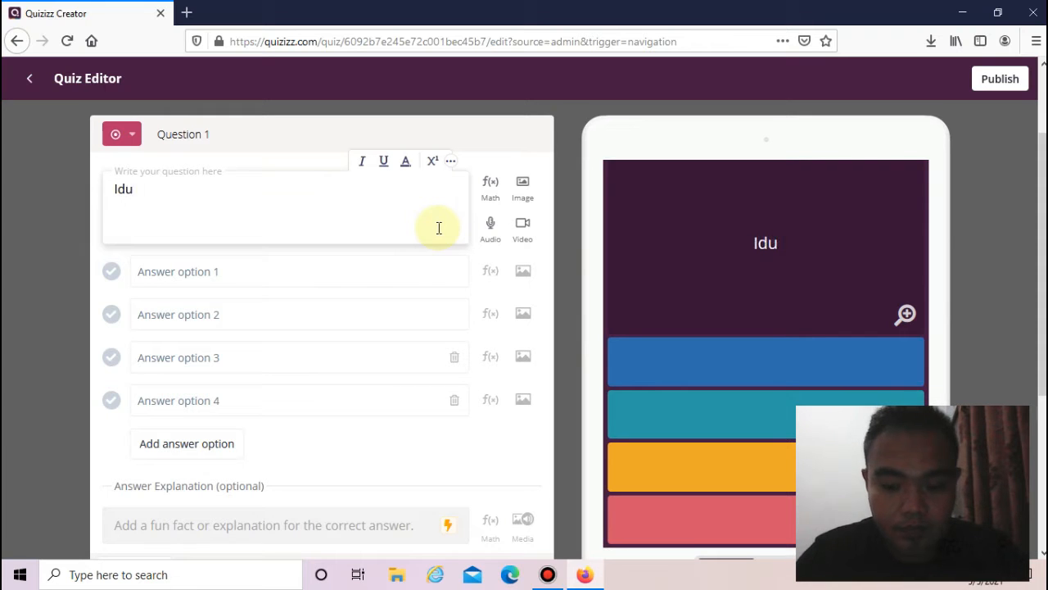
{"action": "type", "text": "k o"}
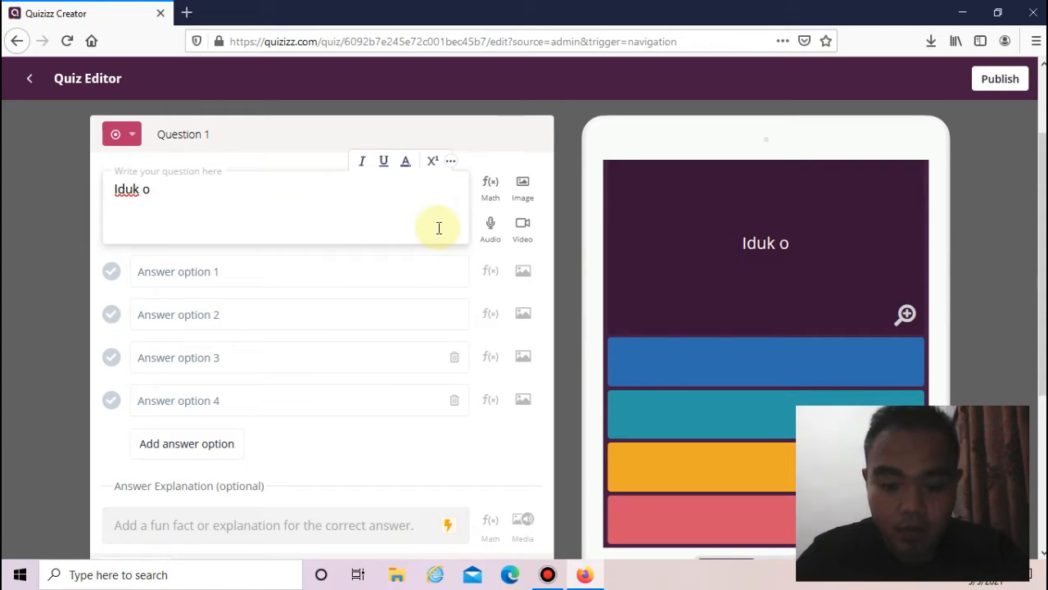
{"action": "type", "text": "rganis"}
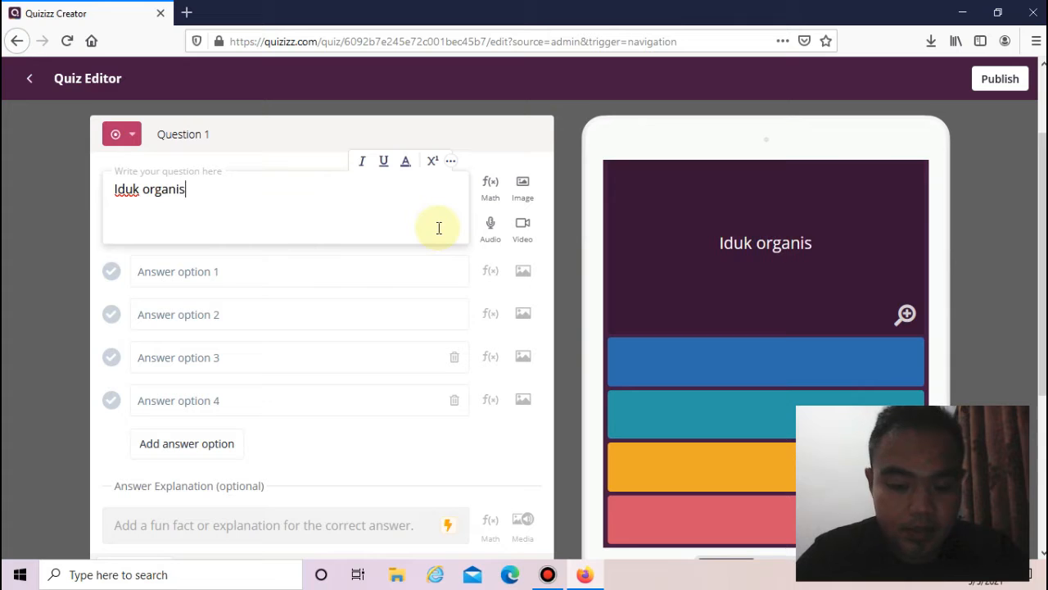
{"action": "type", "text": "asi pencak"}
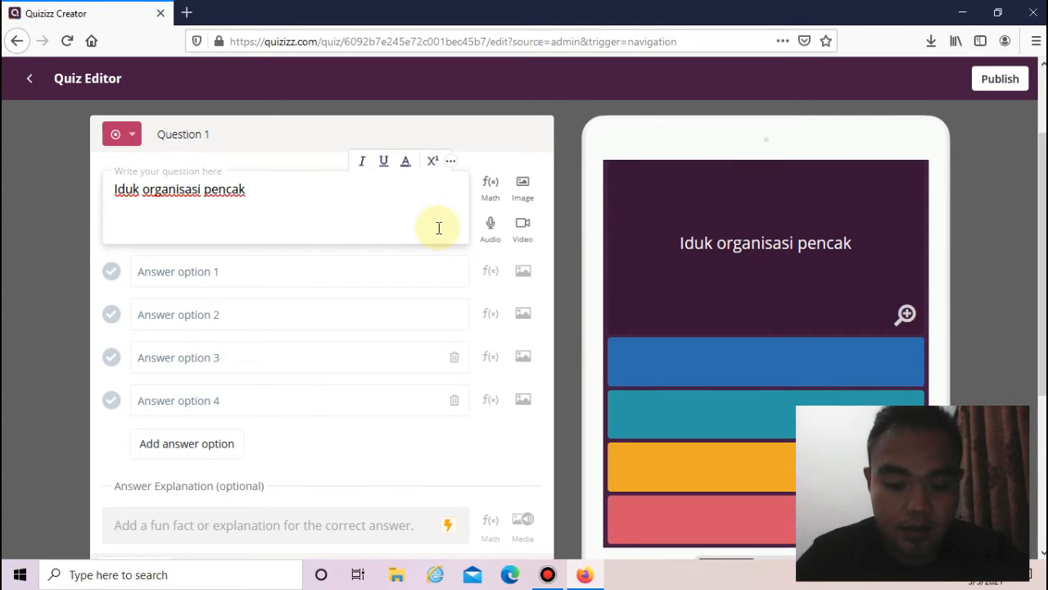
{"action": "type", "text": " silat i"}
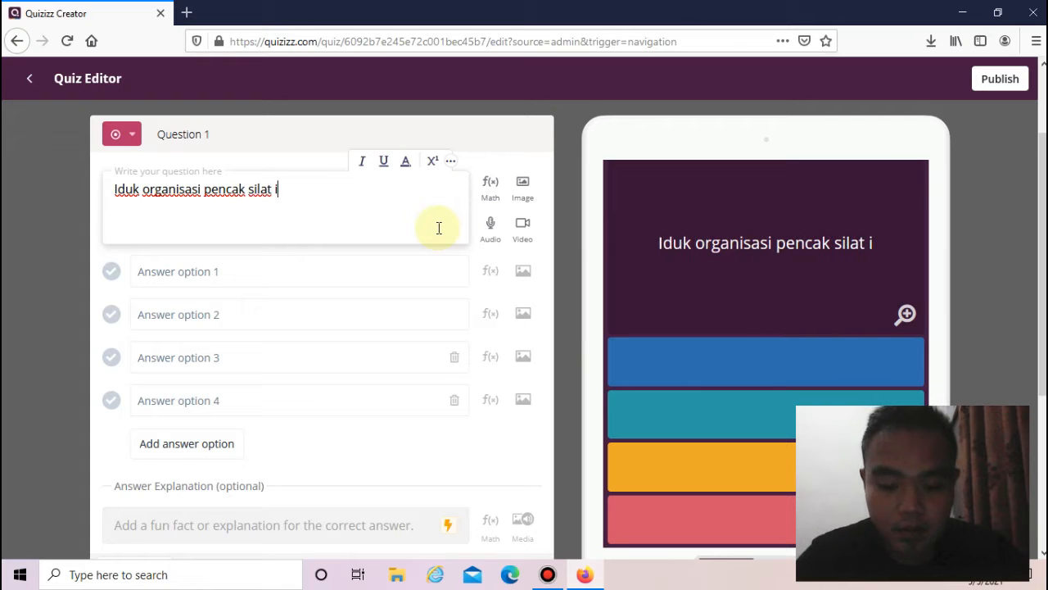
{"action": "type", "text": "ndonesia d"}
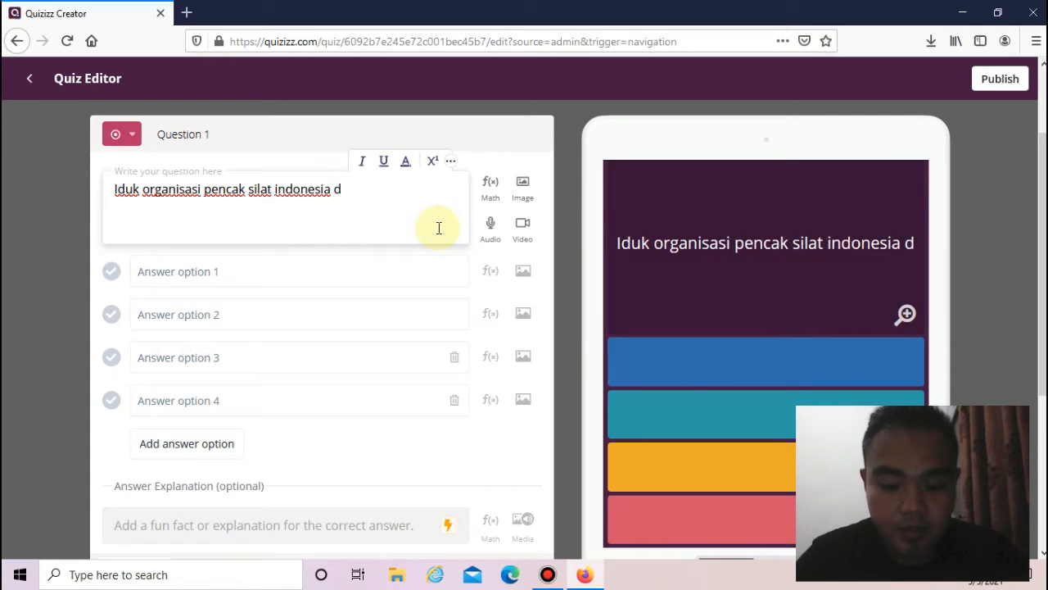
{"action": "type", "text": "i sebu"}
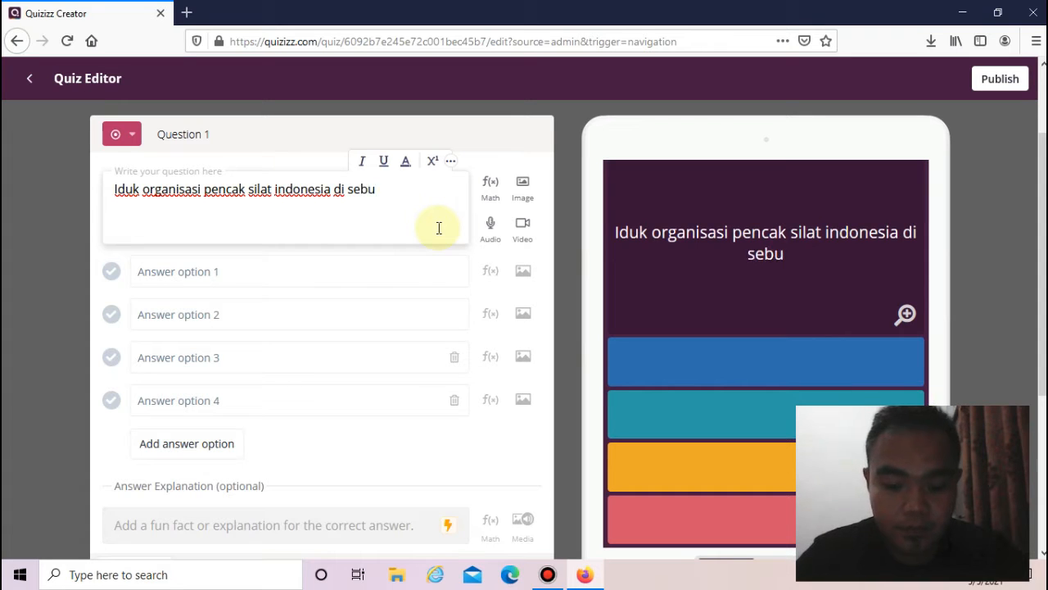
{"action": "type", "text": "t..."}
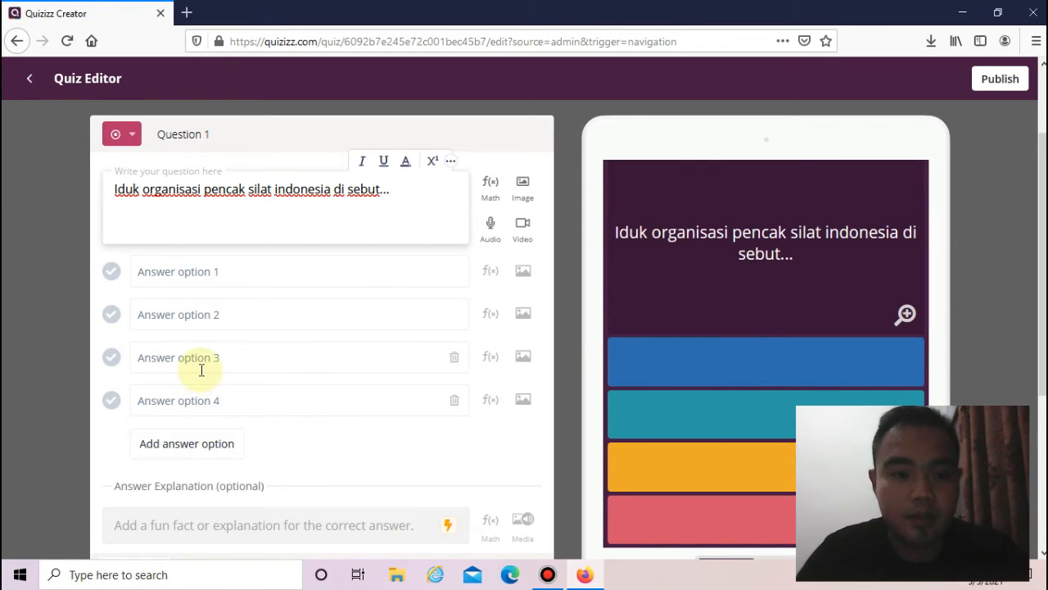
{"action": "left_click", "coordinate": [115, 190]}
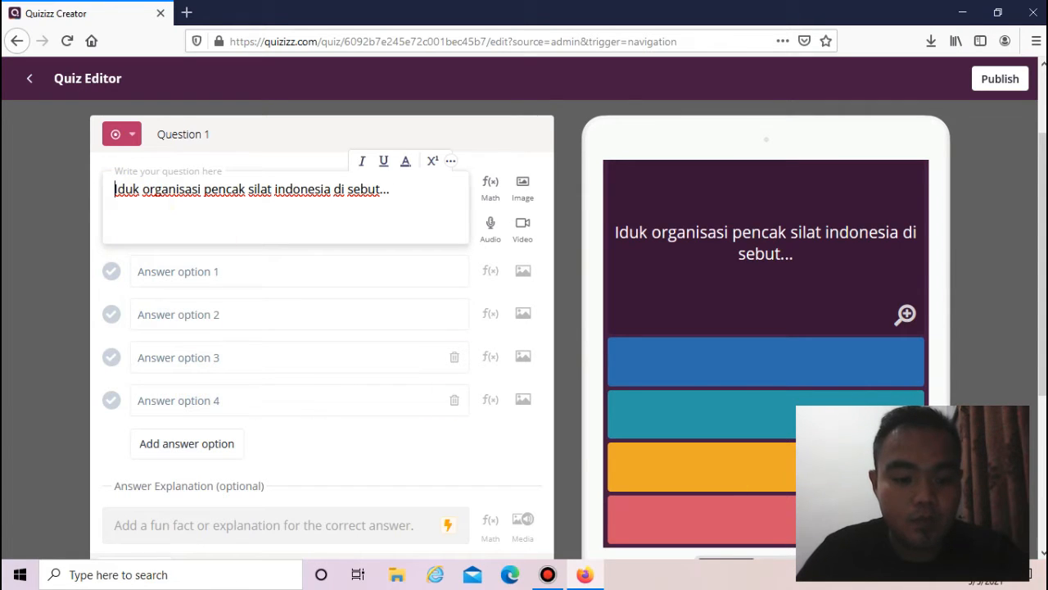
{"action": "type", "text": "1."}
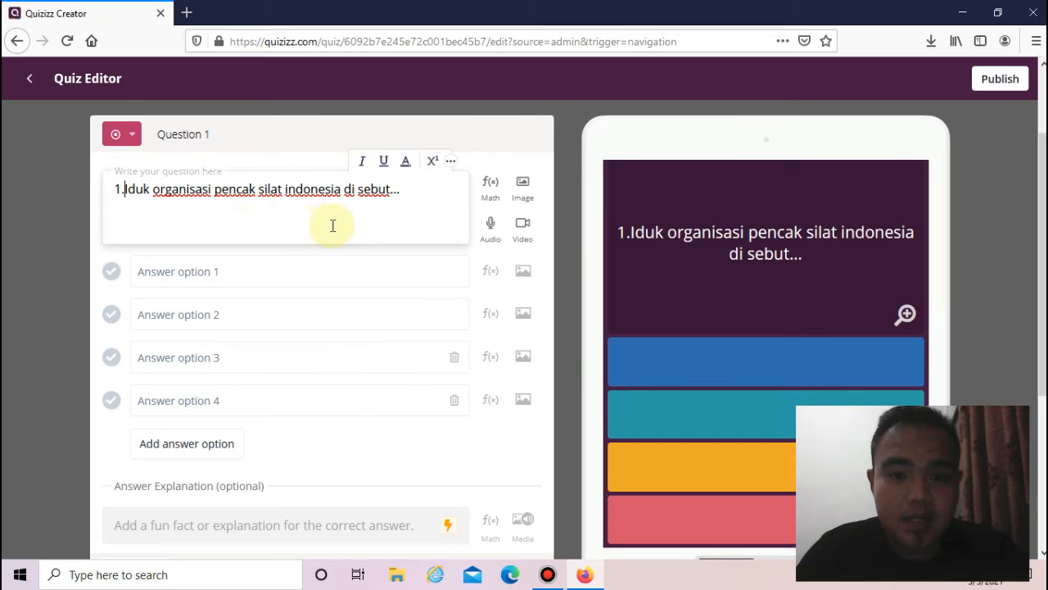
Enter "a. IPSI" as the first answer option of question 1
{"action": "left_click", "coordinate": [196, 272]}
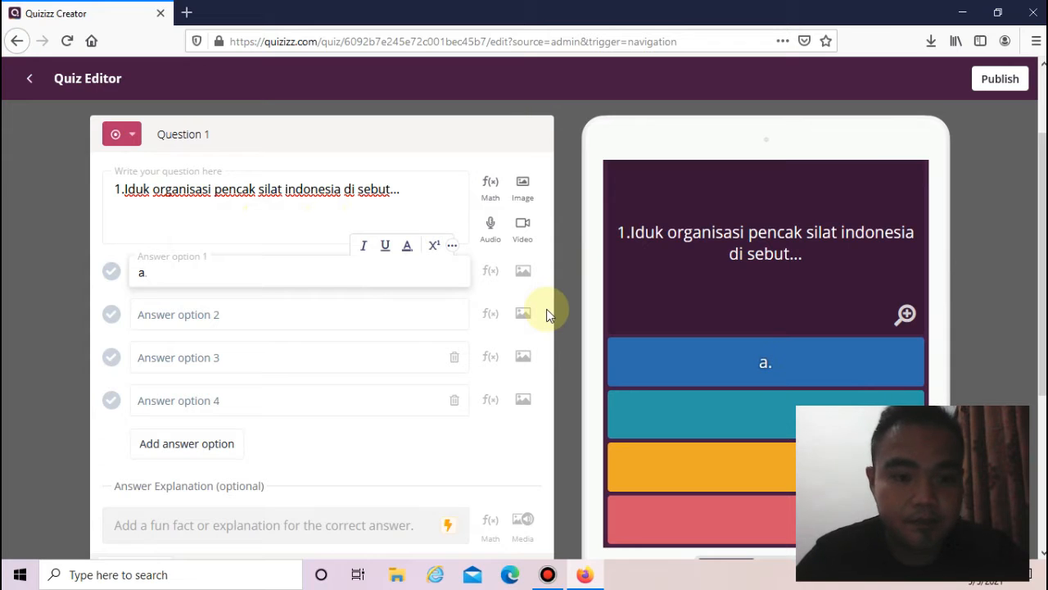
{"action": "type", "text": "a. i"}
{"action": "key", "text": "BackSpace"}
{"action": "type", "text": "IP"}
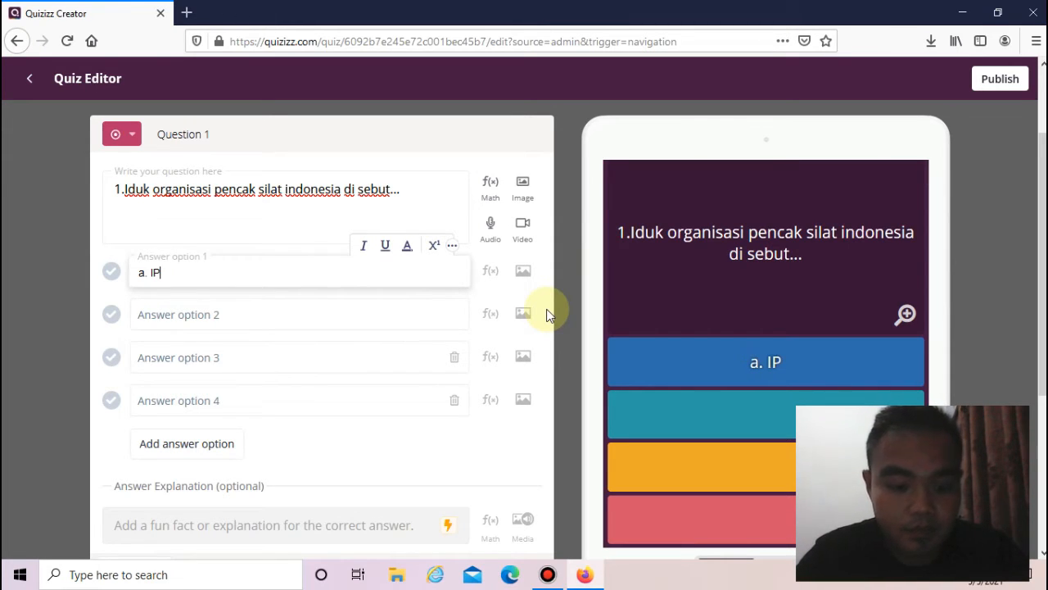
{"action": "type", "text": "SI"}
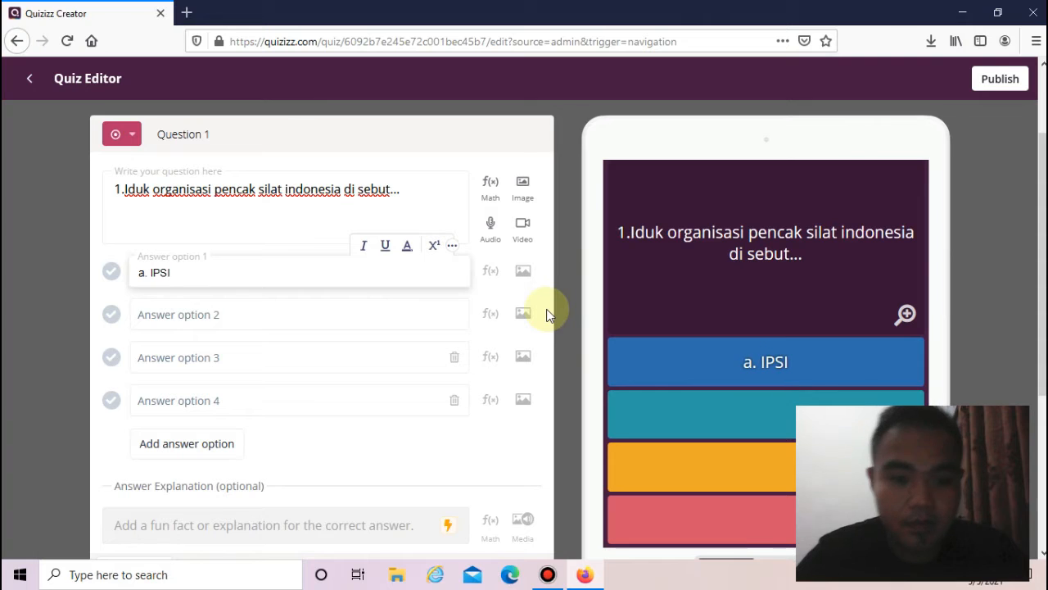
Enter "b. PSSI" as the second answer option, with a lowercase letter label
{"action": "left_click", "coordinate": [187, 310]}
{"action": "type", "text": "B."}
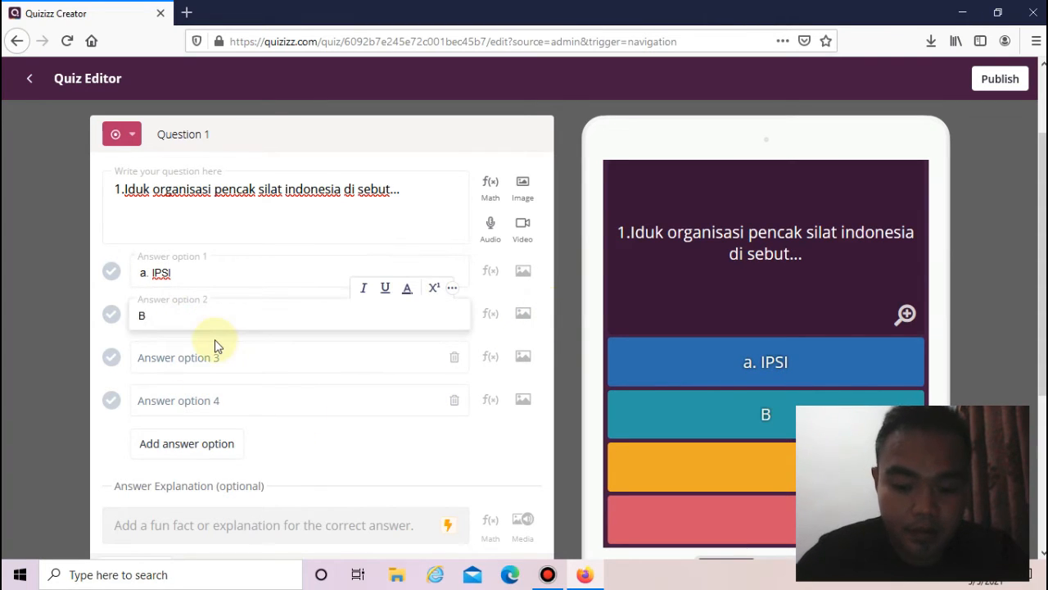
{"action": "key", "text": "BackSpace"}
{"action": "key", "text": "BackSpace"}
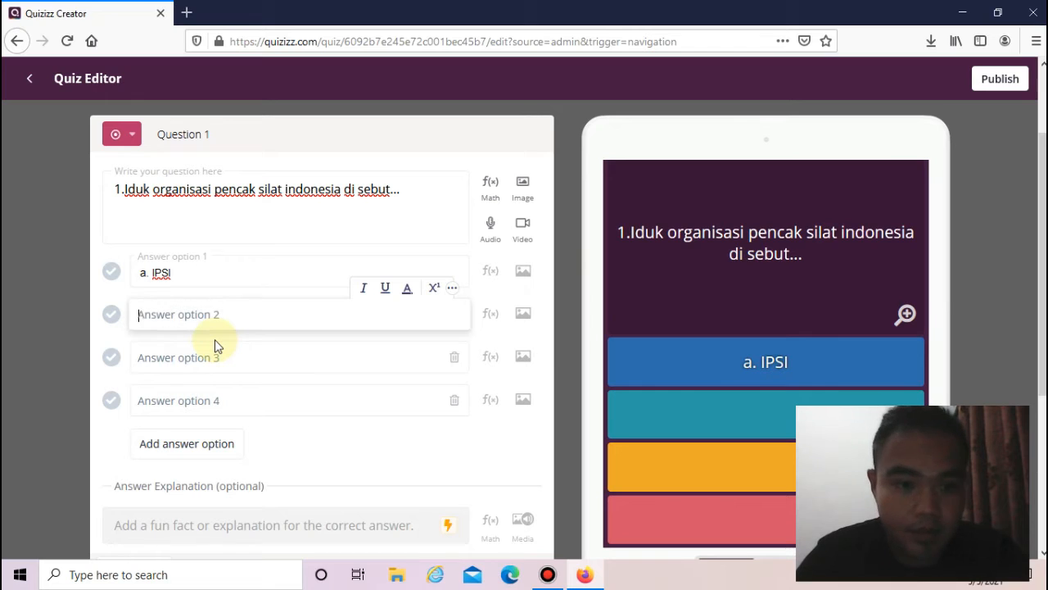
{"action": "type", "text": "b"}
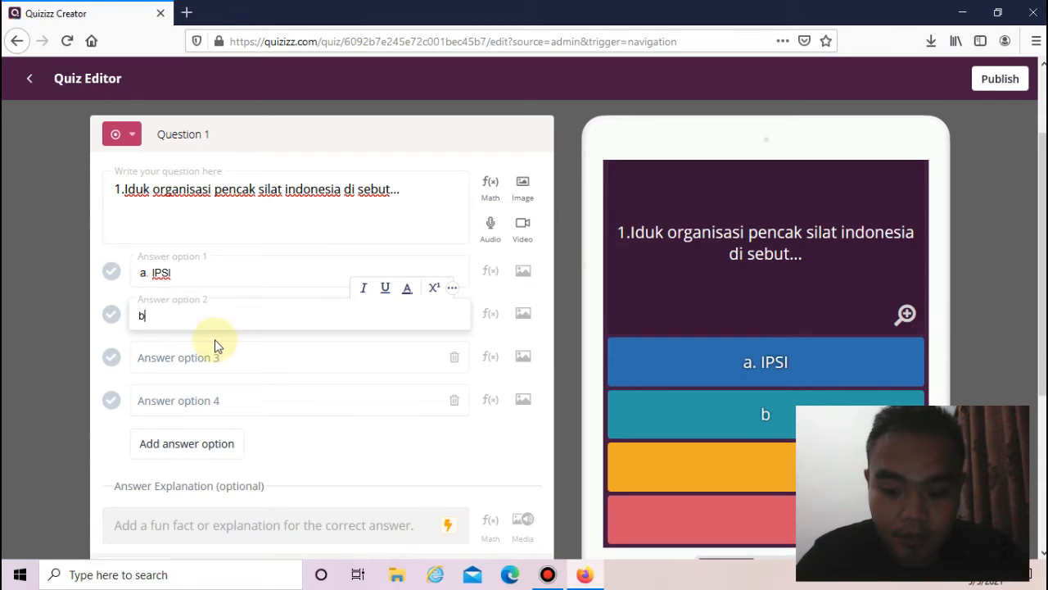
{"action": "type", "text": ". PSSI"}
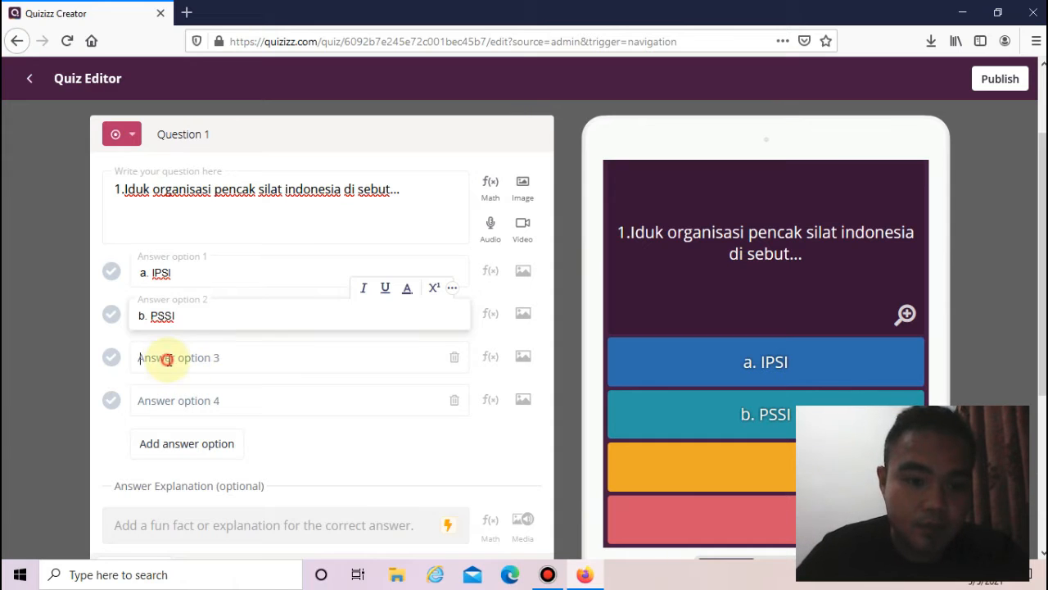
Enter "c. PERBASI" as the third answer option, with a lowercase letter label
{"action": "left_click", "coordinate": [167, 358]}
{"action": "type", "text": "C"}
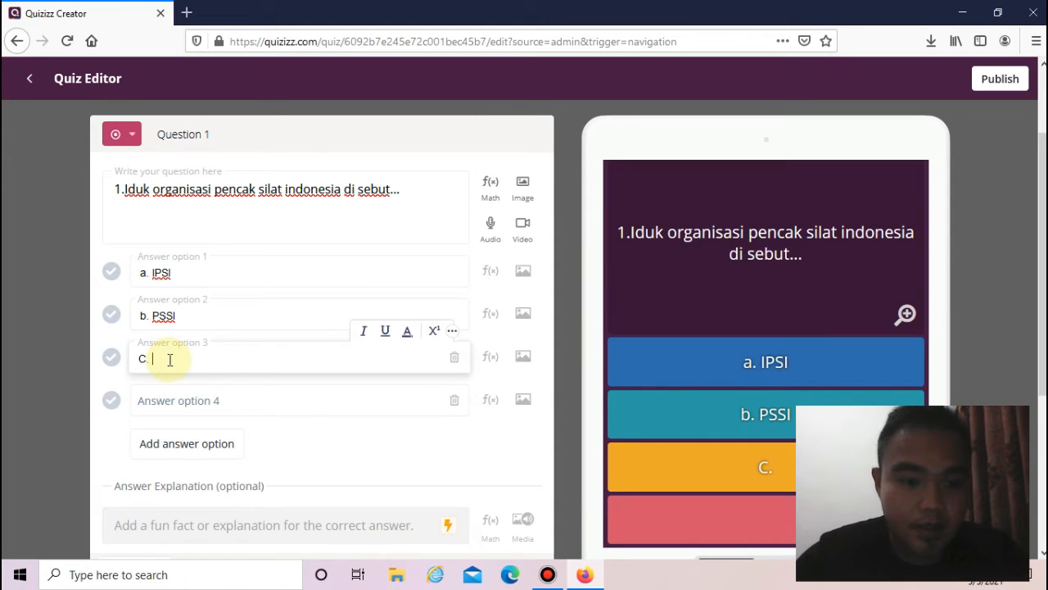
{"action": "key", "text": "BackSpace"}
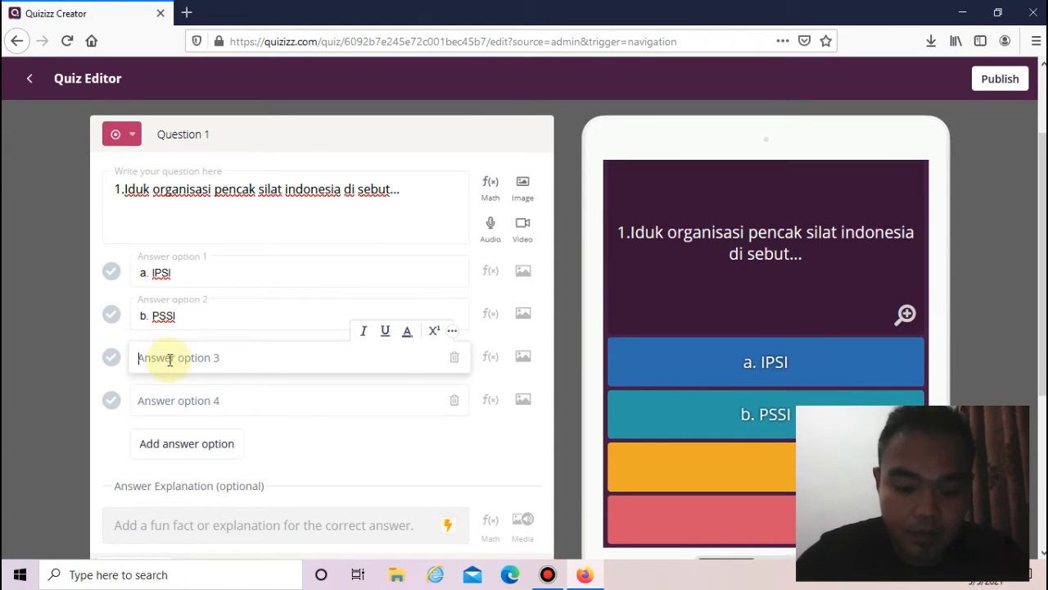
{"action": "type", "text": "c. PERBASI"}
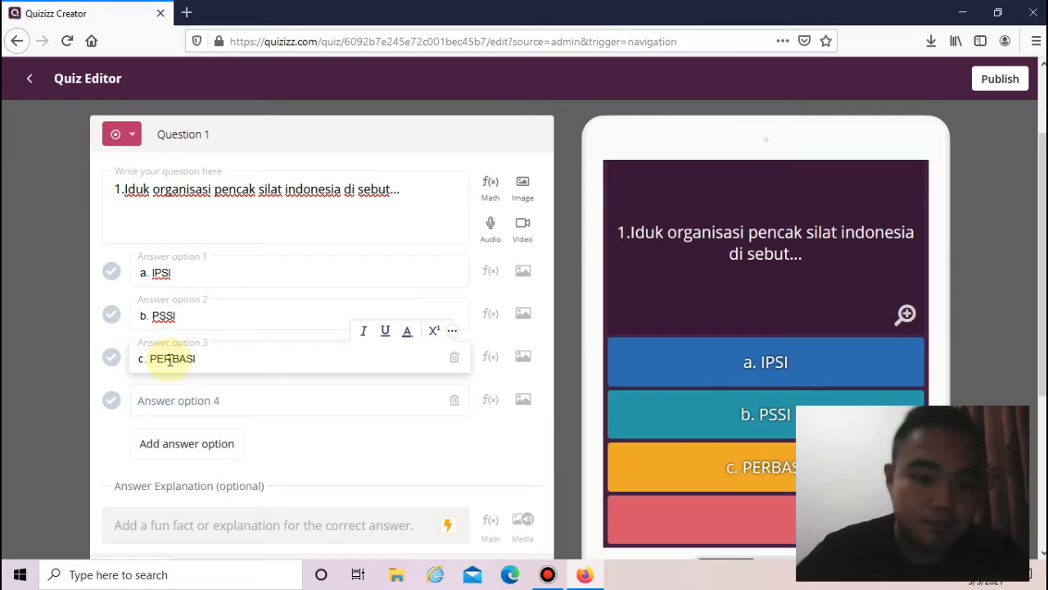
Enter "d. PBVSI" as the fourth answer option of question 1
{"action": "left_click", "coordinate": [166, 400]}
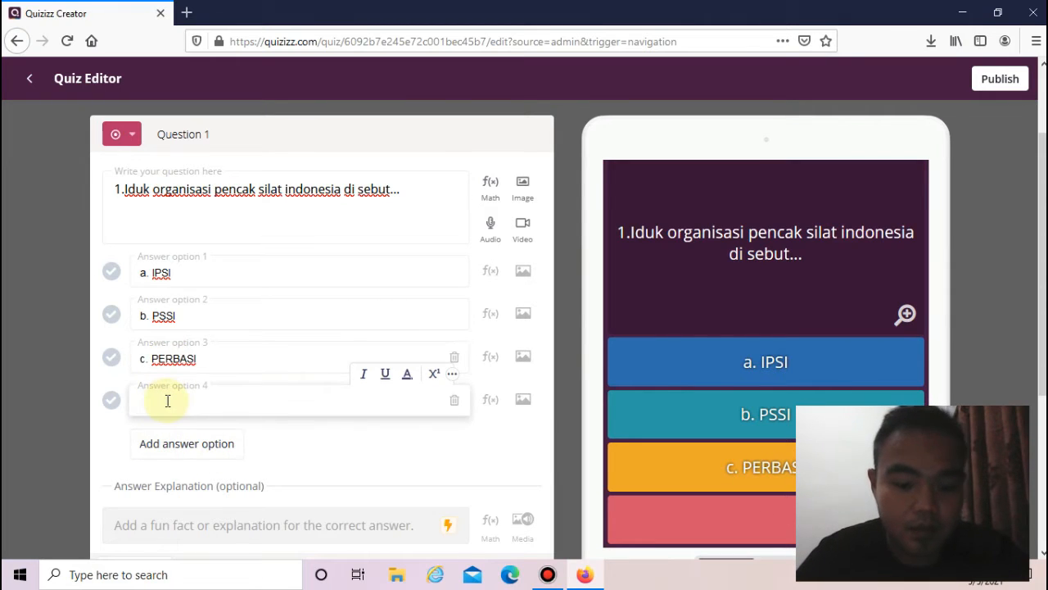
{"action": "key", "text": "BackSpace"}
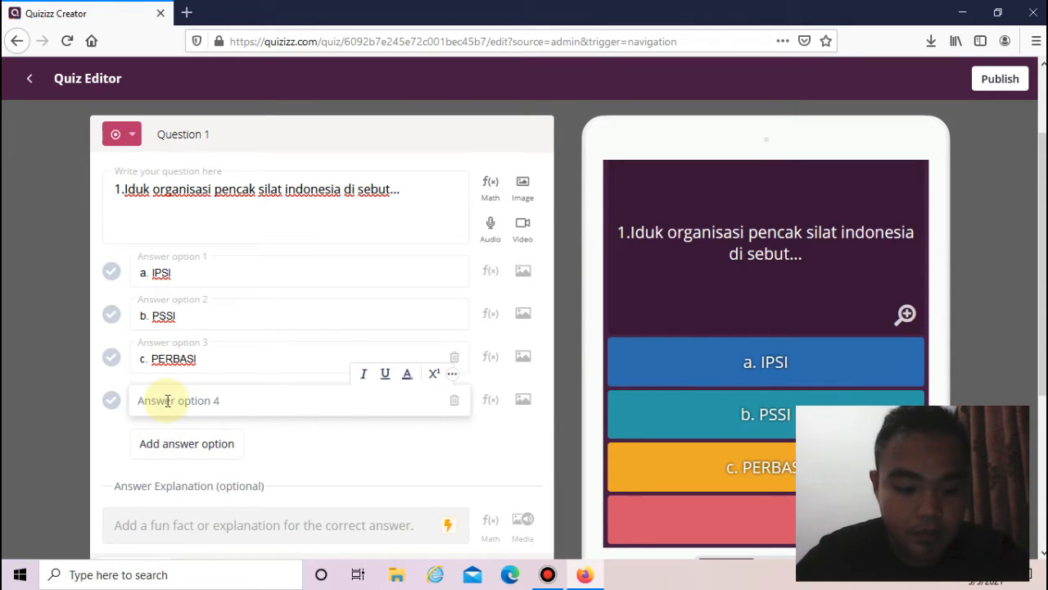
{"action": "type", "text": "d."}
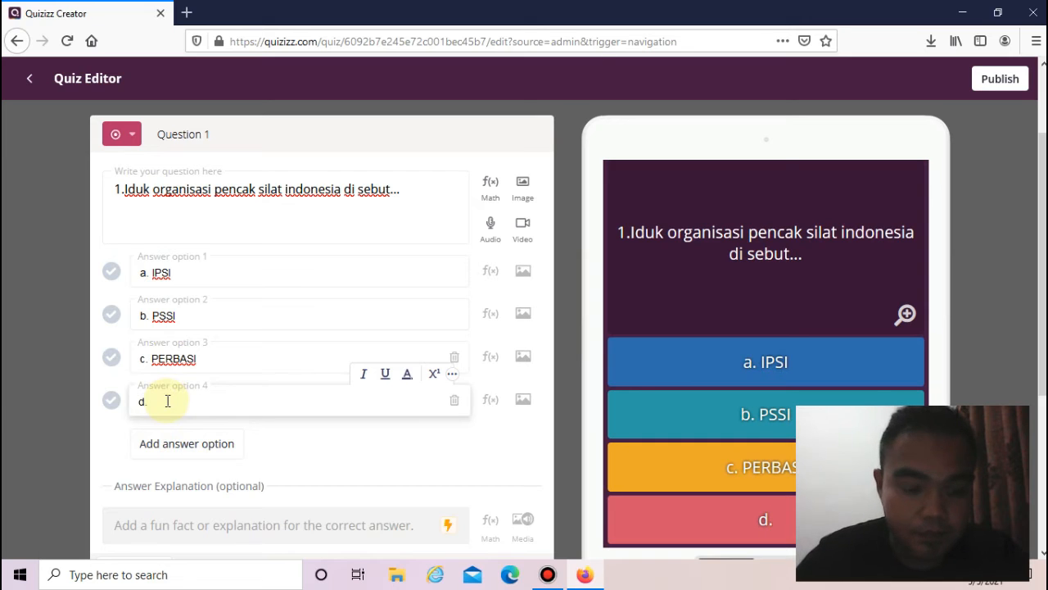
{"action": "type", "text": " p"}
{"action": "key", "text": "BackSpace"}
{"action": "type", "text": "P"}
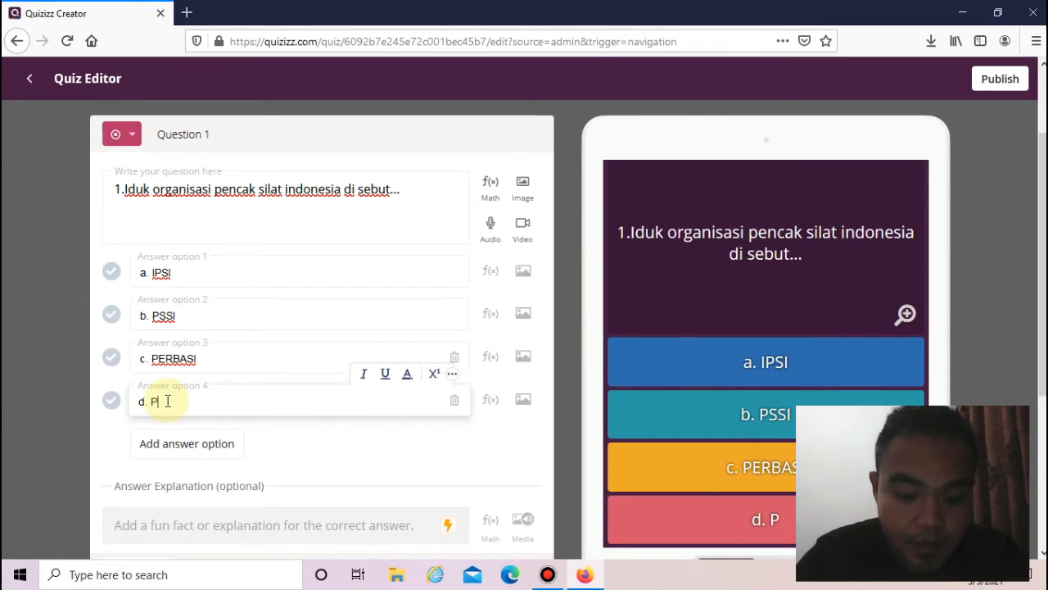
{"action": "type", "text": "BVSI"}
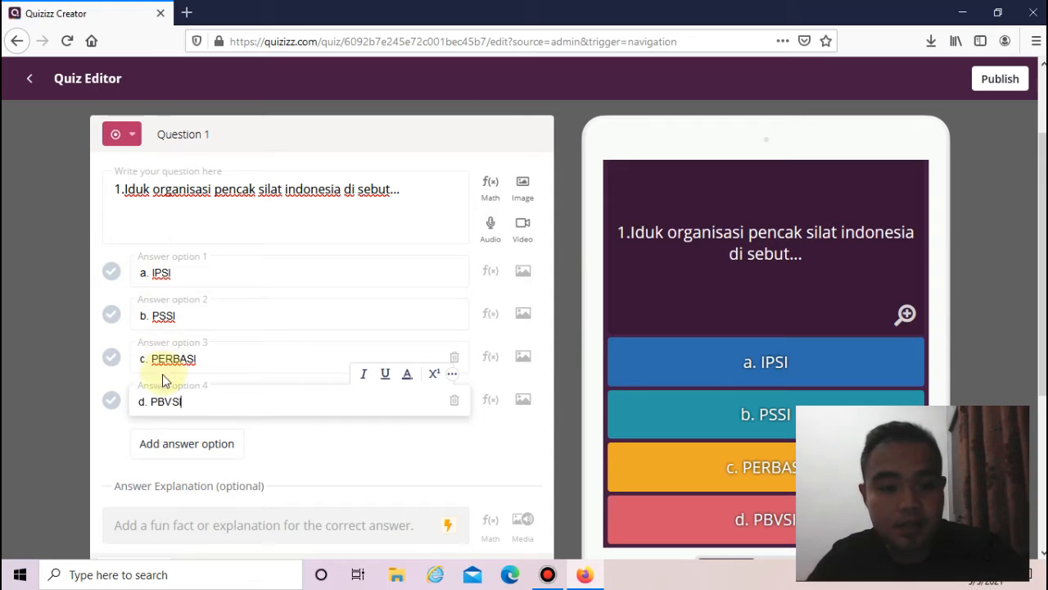
Add a fifth answer option to question 1 with the text "e, PGRI"
{"action": "left_click", "coordinate": [187, 452]}
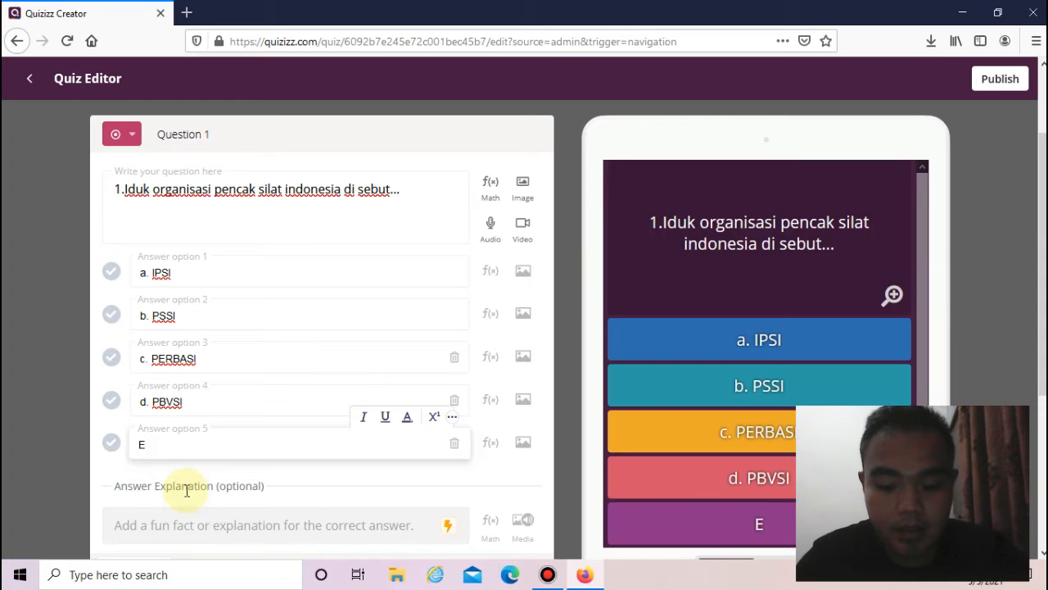
{"action": "key", "text": "BackSpace"}
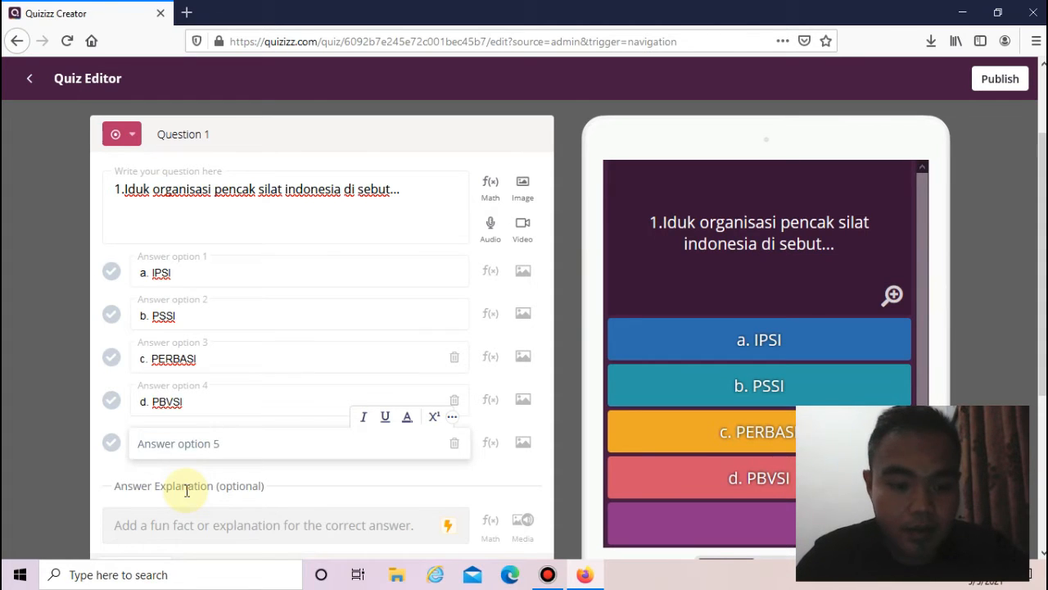
{"action": "type", "text": "e"}
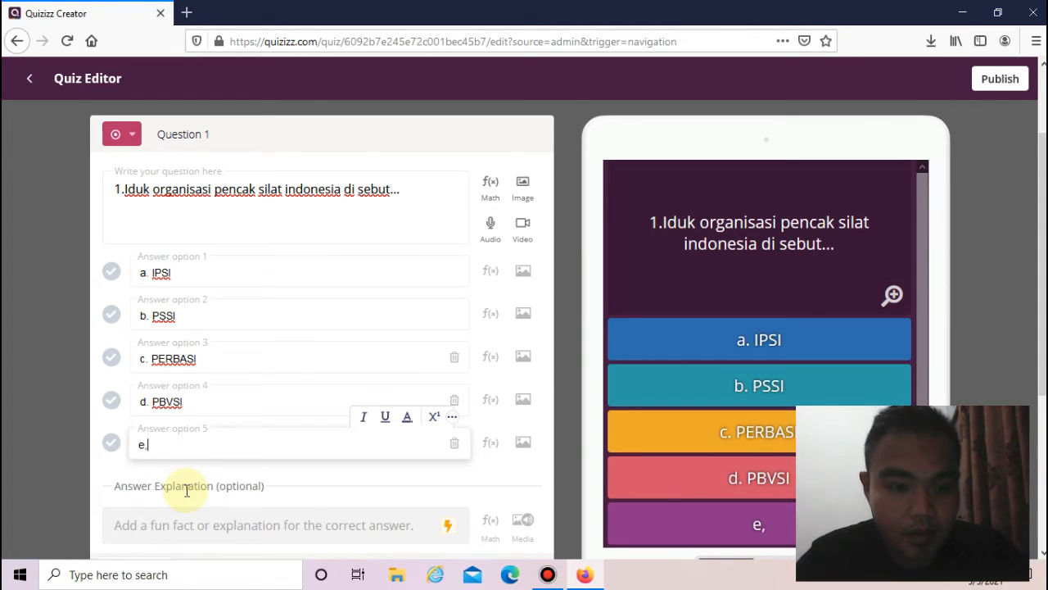
{"action": "type", "text": ", p"}
{"action": "key", "text": "BackSpace"}
{"action": "type", "text": "PGR"}
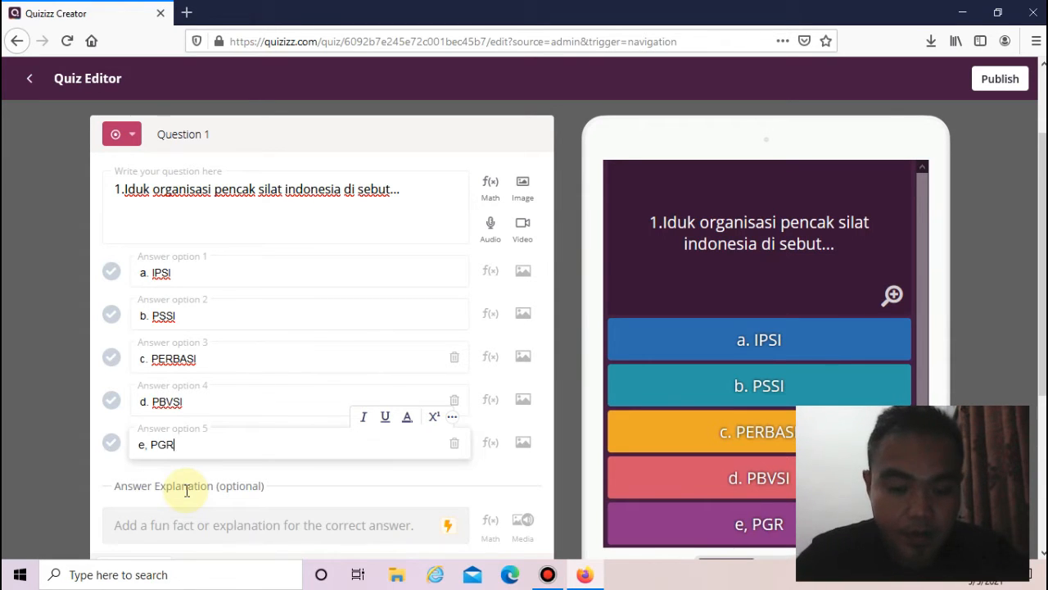
{"action": "type", "text": "I"}
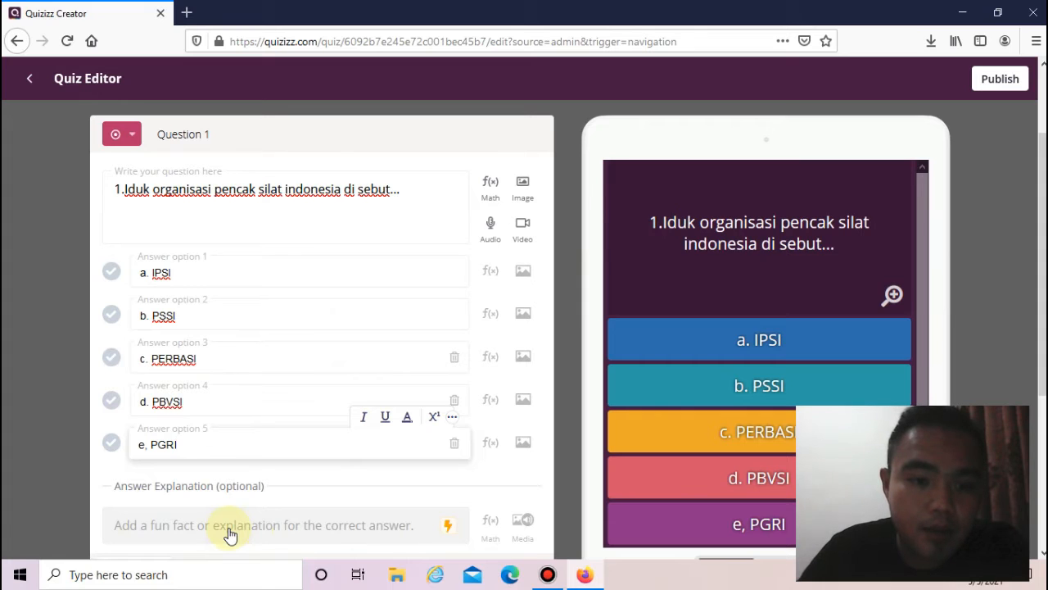
Mark "a. IPSI" as the correct answer and set the question's time limit to 45 seconds
{"action": "left_click", "coordinate": [112, 274]}
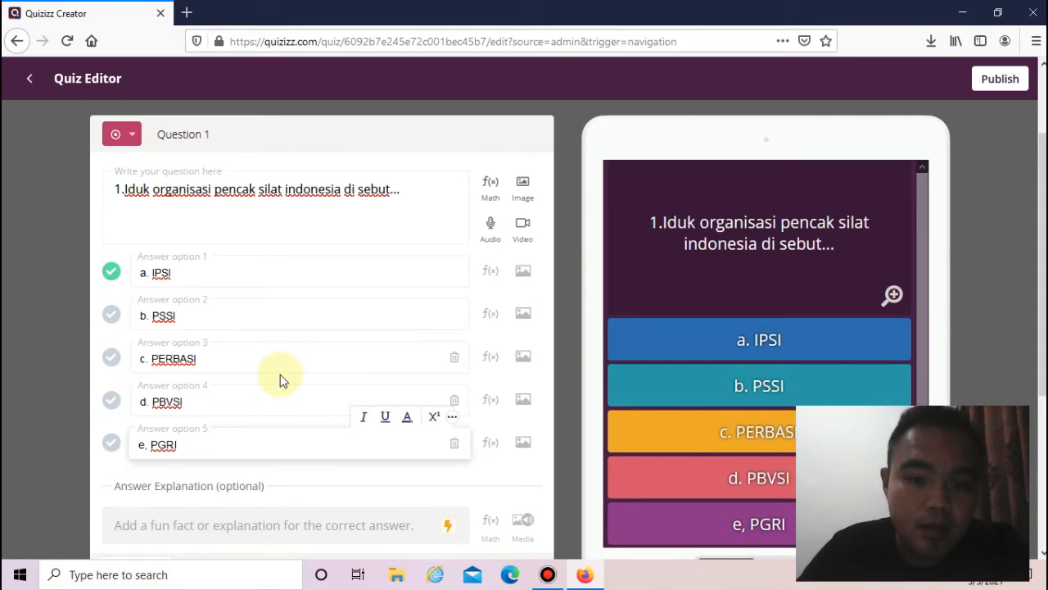
{"action": "scroll", "coordinate": [280, 375], "scroll_direction": "down", "scroll_amount": 2}
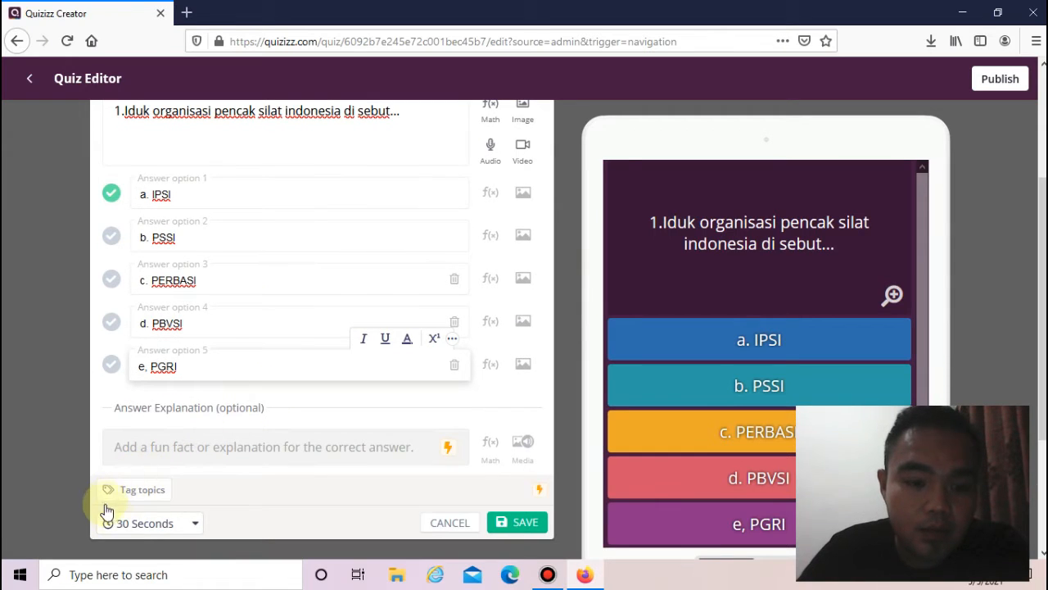
{"action": "left_click", "coordinate": [196, 525]}
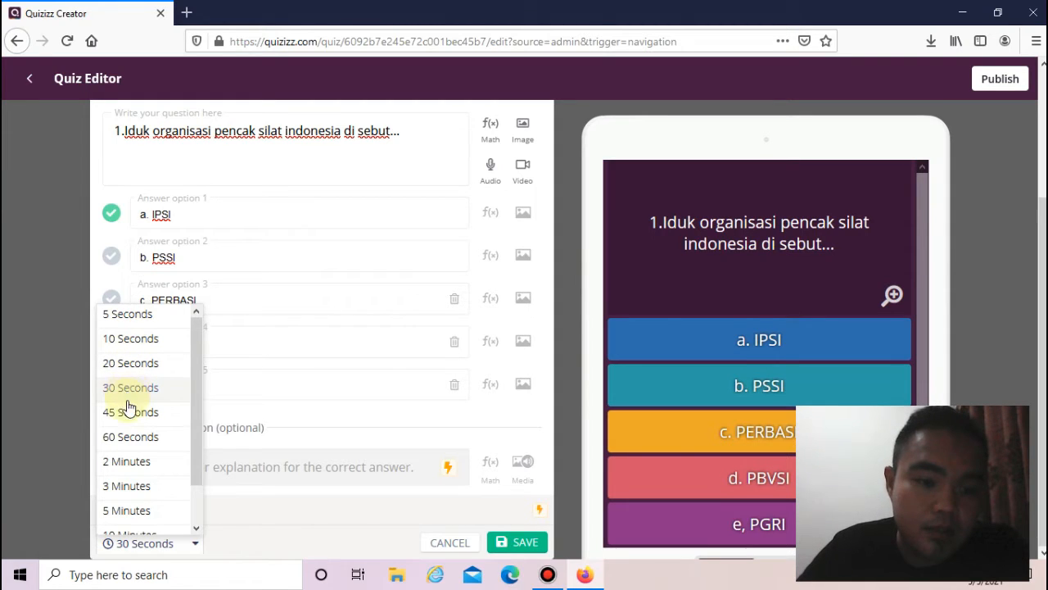
{"action": "scroll", "coordinate": [135, 438], "scroll_direction": "down", "scroll_amount": 1}
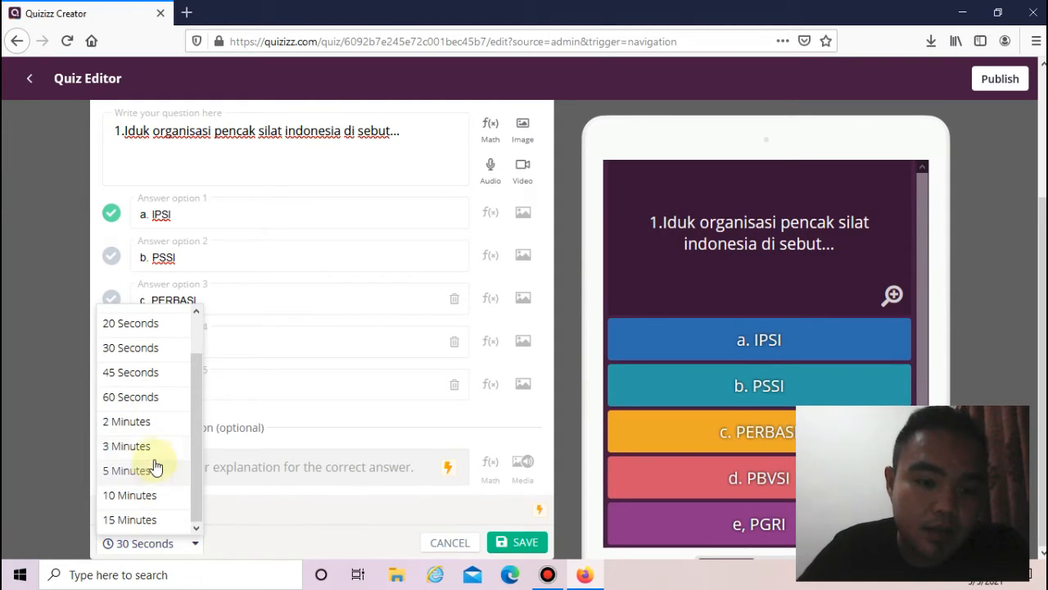
{"action": "scroll", "coordinate": [154, 463], "scroll_direction": "up", "scroll_amount": 1}
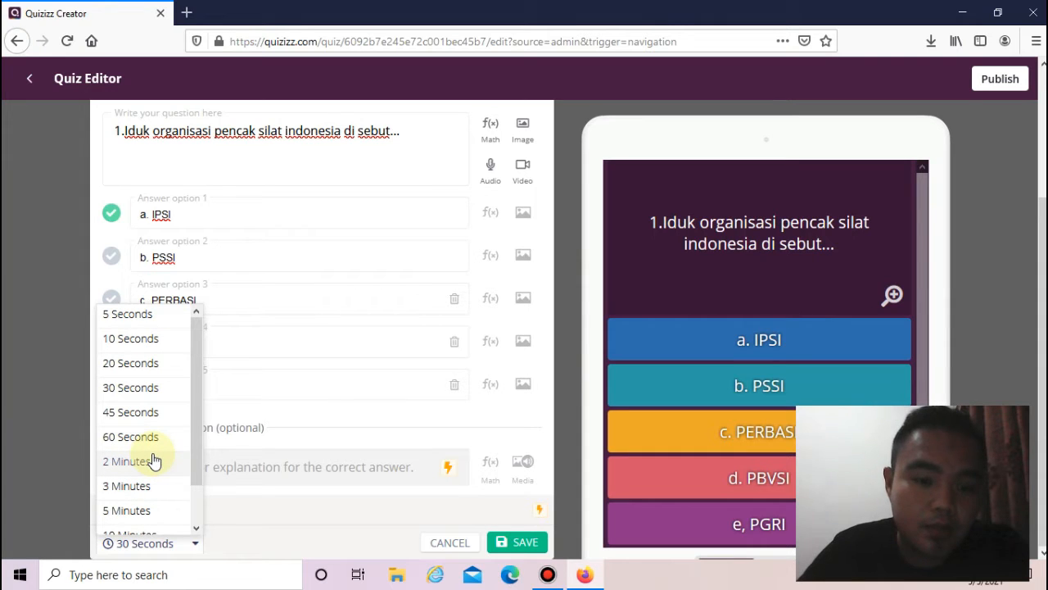
{"action": "left_click", "coordinate": [128, 419]}
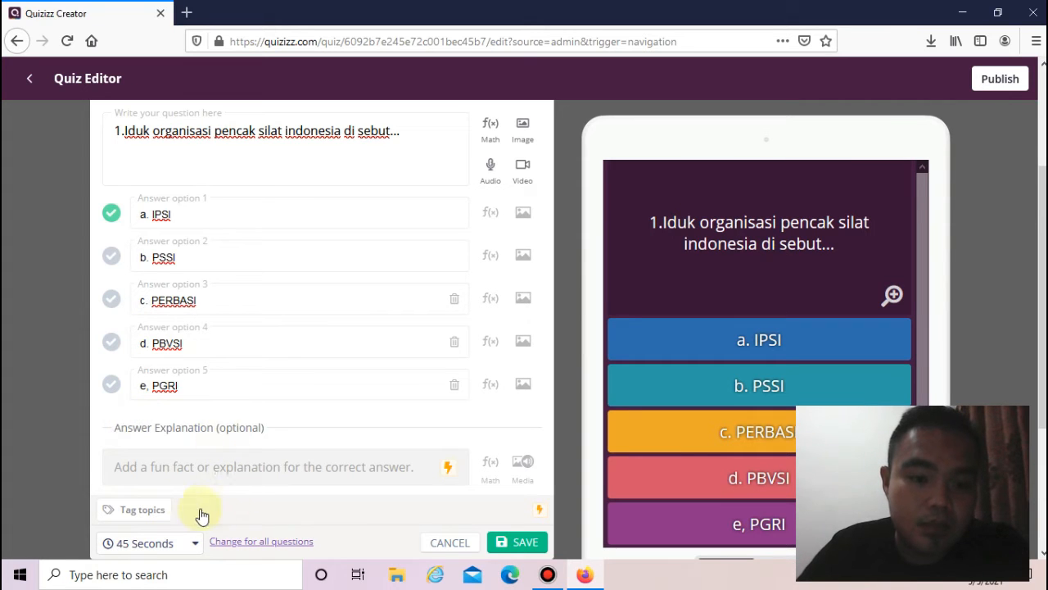
Save question 1 to the quiz
{"action": "scroll", "coordinate": [205, 494], "scroll_direction": "down", "scroll_amount": 2}
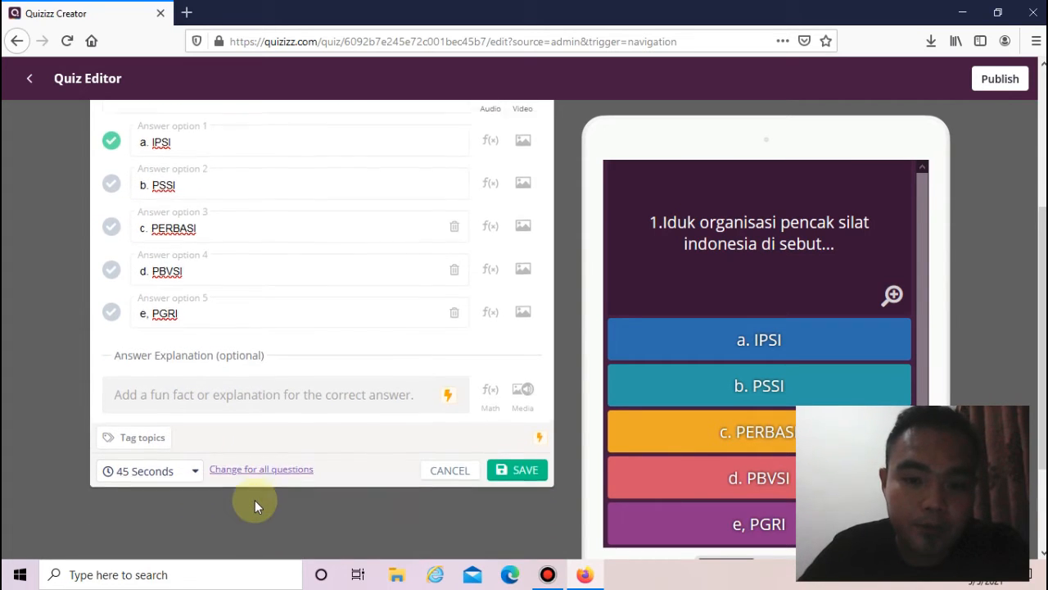
{"action": "scroll", "coordinate": [255, 500], "scroll_direction": "up", "scroll_amount": 2}
{"action": "scroll", "coordinate": [256, 498], "scroll_direction": "down", "scroll_amount": 2}
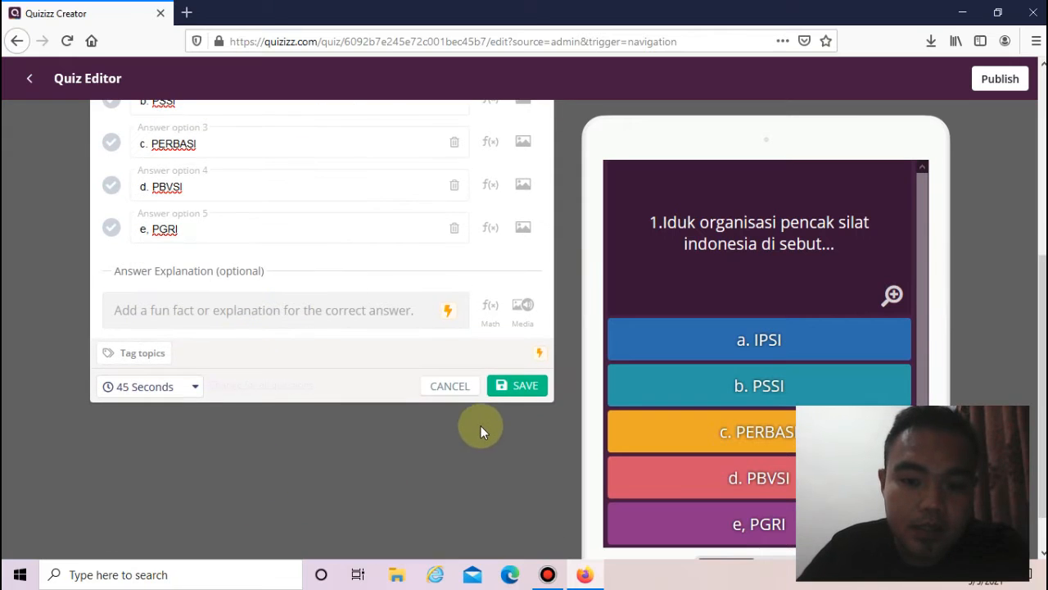
{"action": "left_click", "coordinate": [523, 387]}
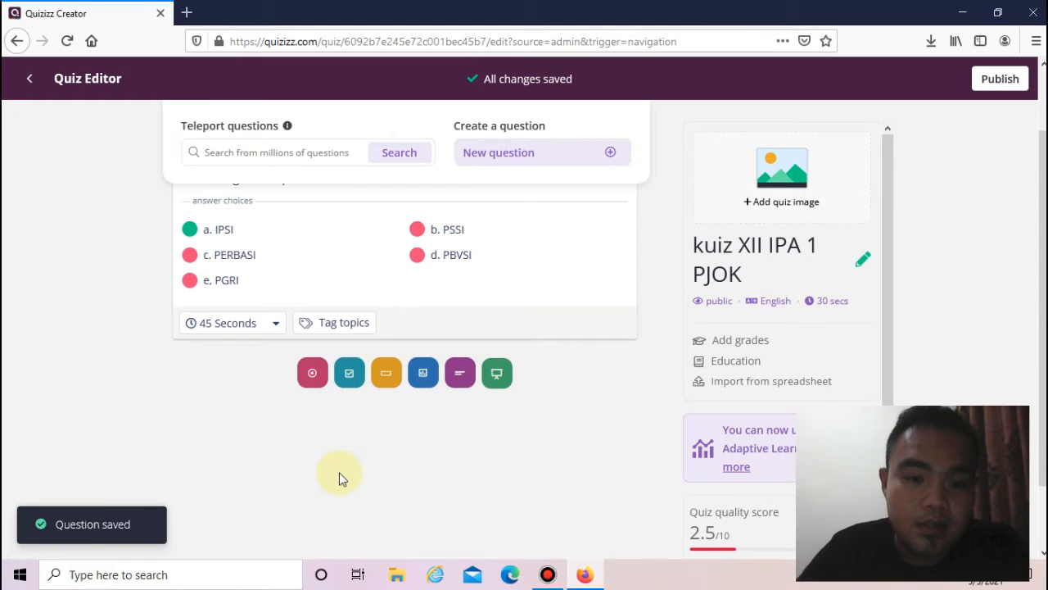
Add a second multiple-choice question below question 1
{"action": "scroll", "coordinate": [339, 474], "scroll_direction": "up", "scroll_amount": 2}
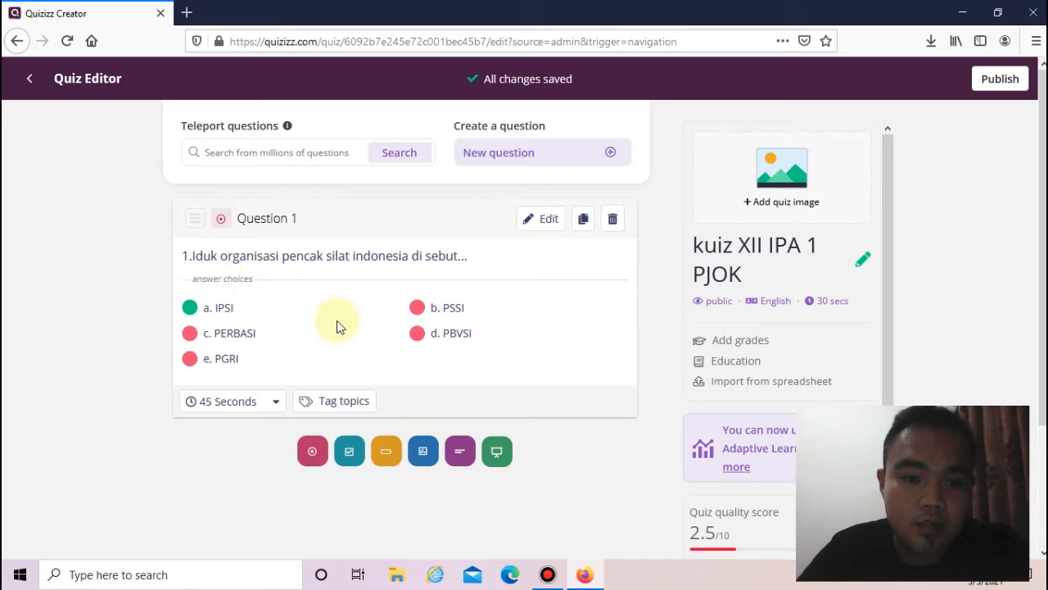
{"action": "left_click", "coordinate": [321, 464]}
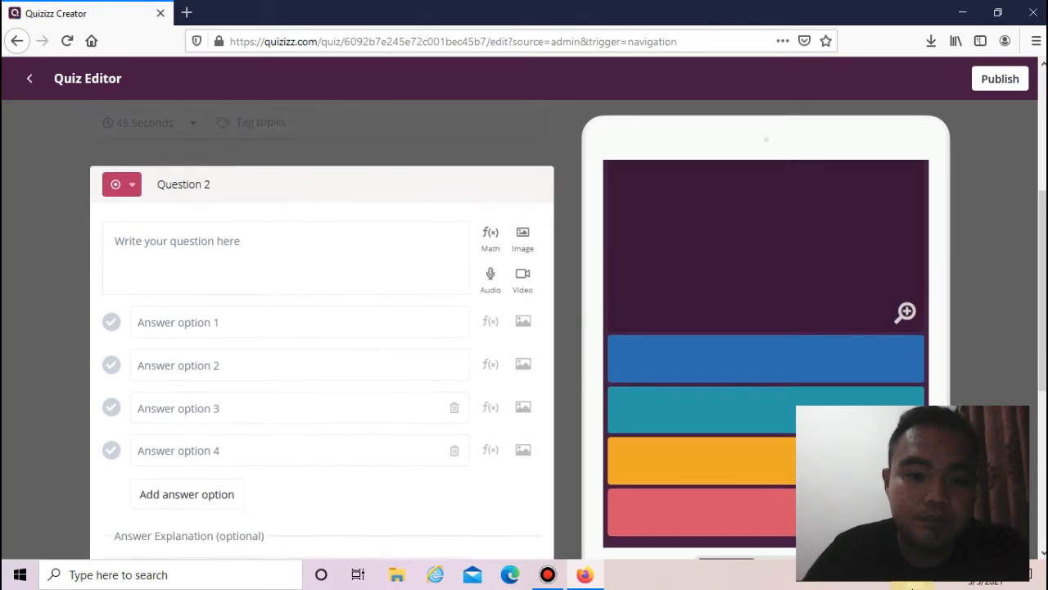
{"action": "left_click", "coordinate": [153, 196]}
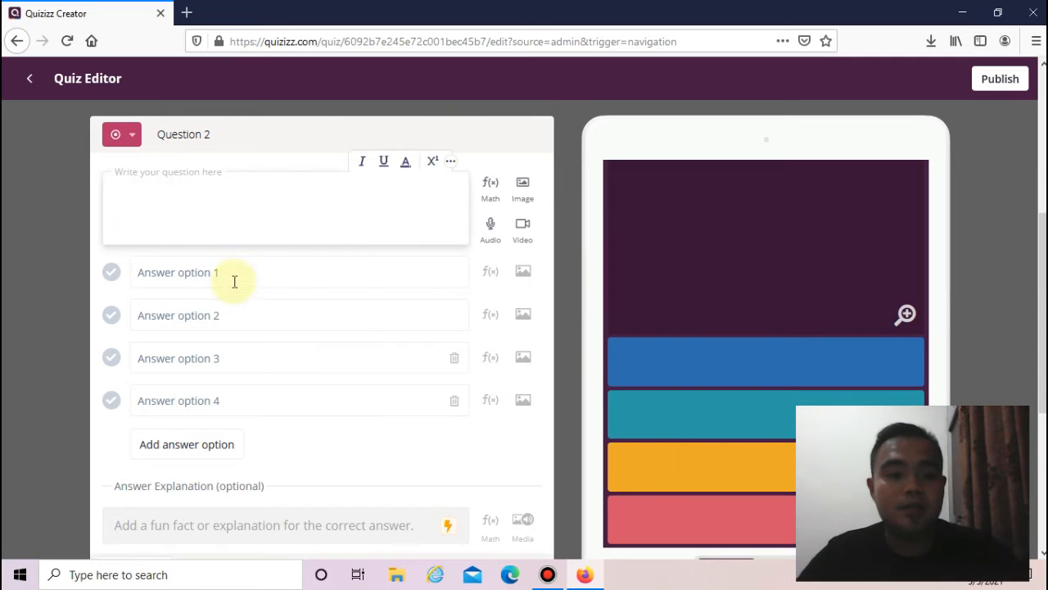
Attach the photo "WhatsApp Image 2021-03-06 at 20.35.35.jpeg" from Downloads to question 2
{"action": "left_click", "coordinate": [519, 201]}
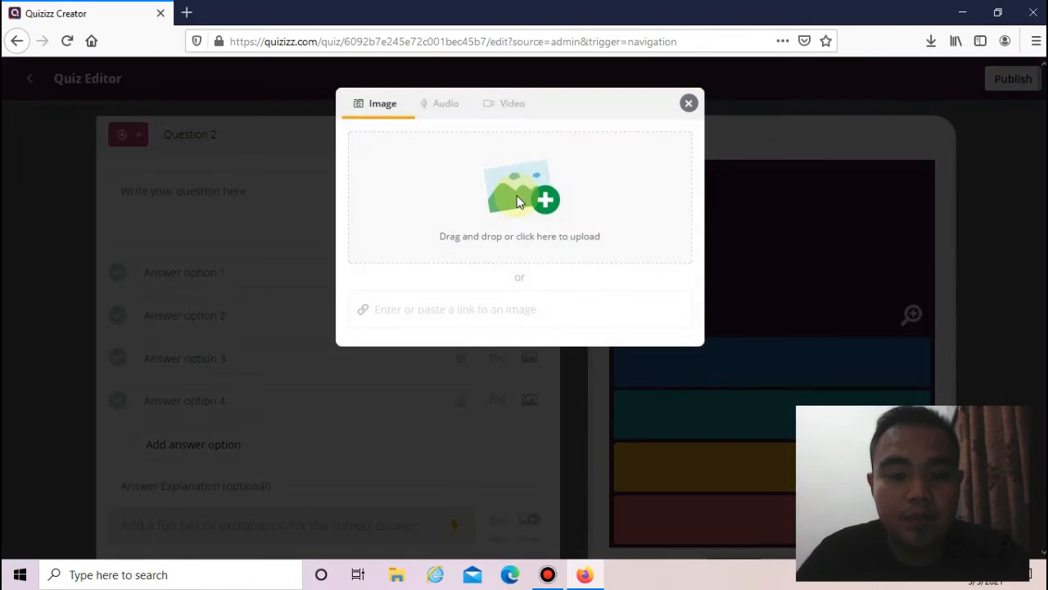
{"action": "left_click", "coordinate": [510, 238]}
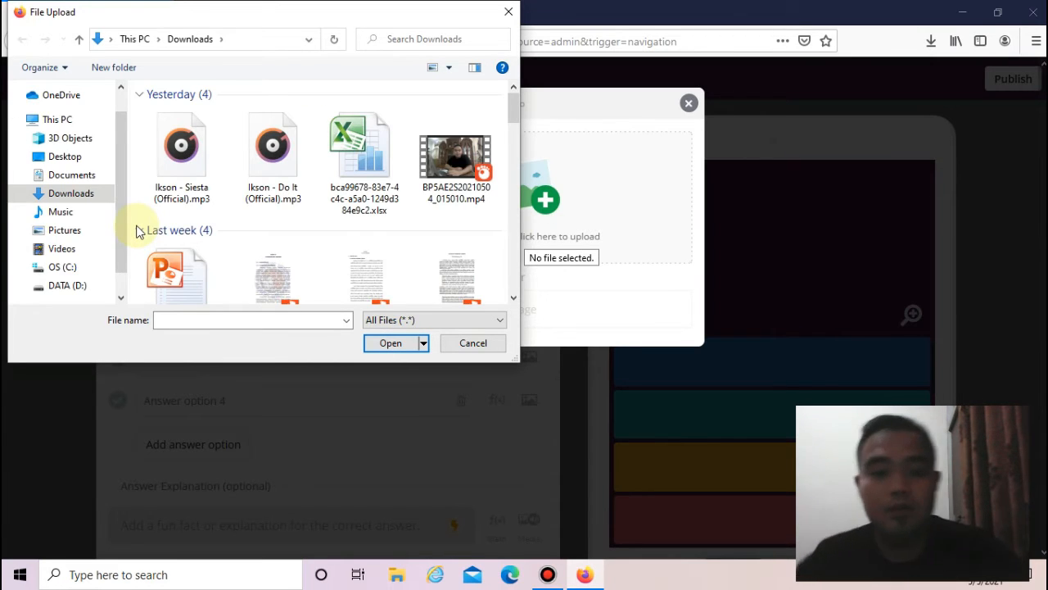
{"action": "scroll", "coordinate": [253, 201], "scroll_direction": "down", "scroll_amount": 10}
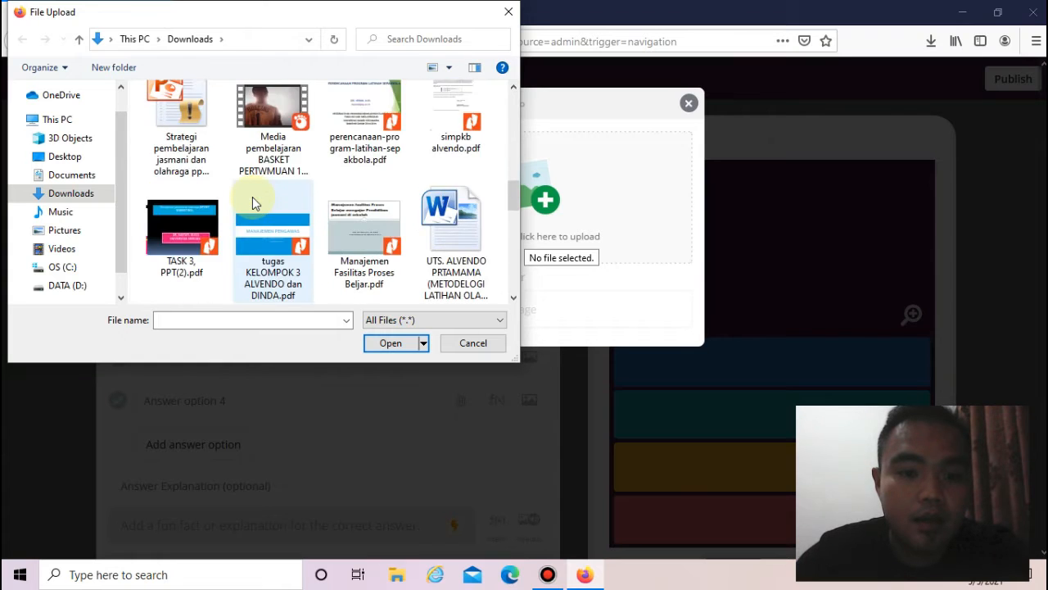
{"action": "scroll", "coordinate": [254, 201], "scroll_direction": "down", "scroll_amount": 3}
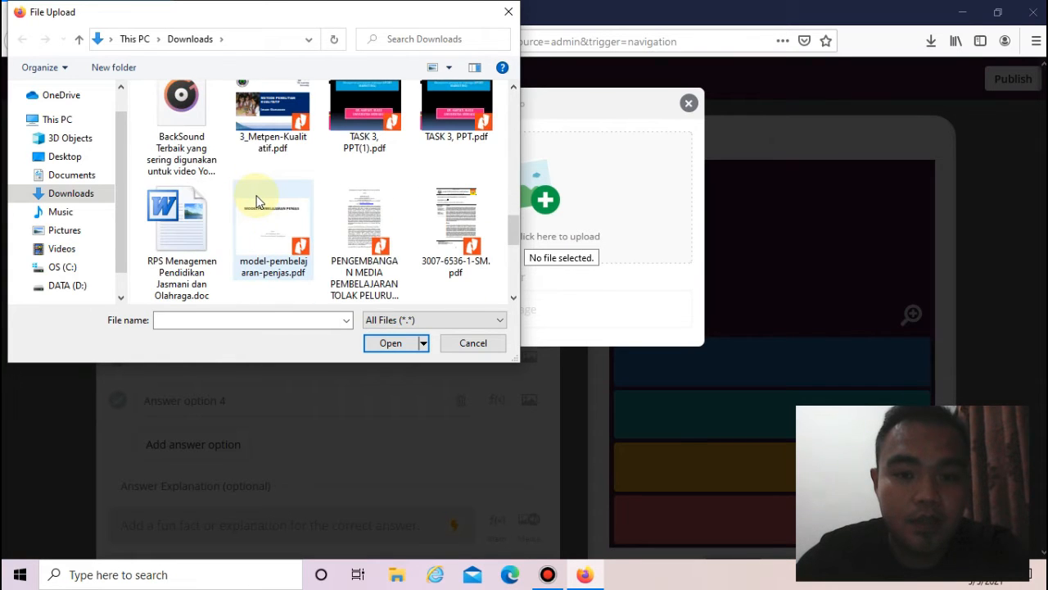
{"action": "scroll", "coordinate": [257, 203], "scroll_direction": "up", "scroll_amount": 1}
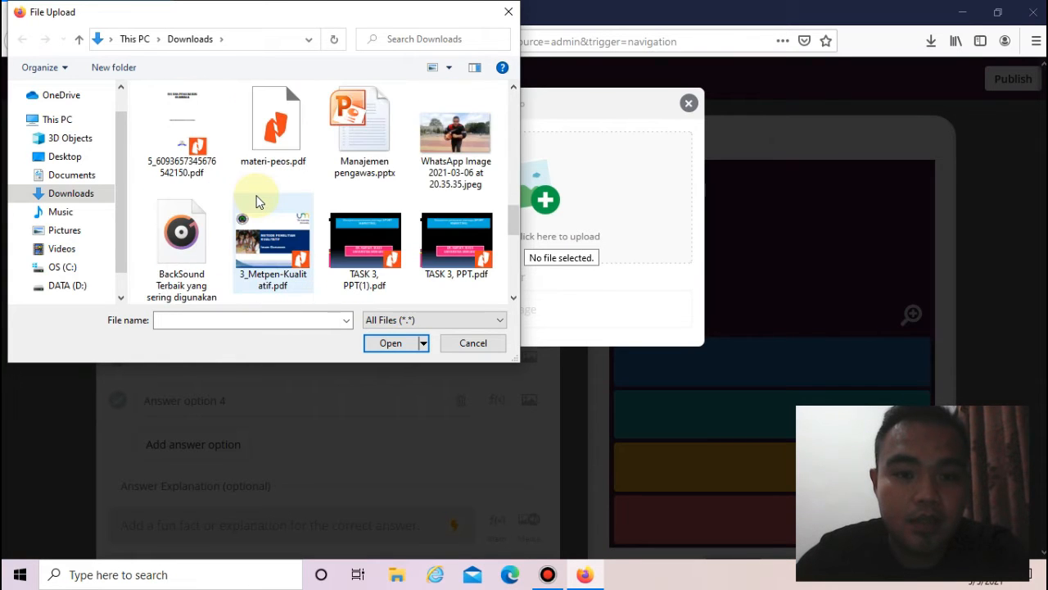
{"action": "left_click", "coordinate": [467, 128]}
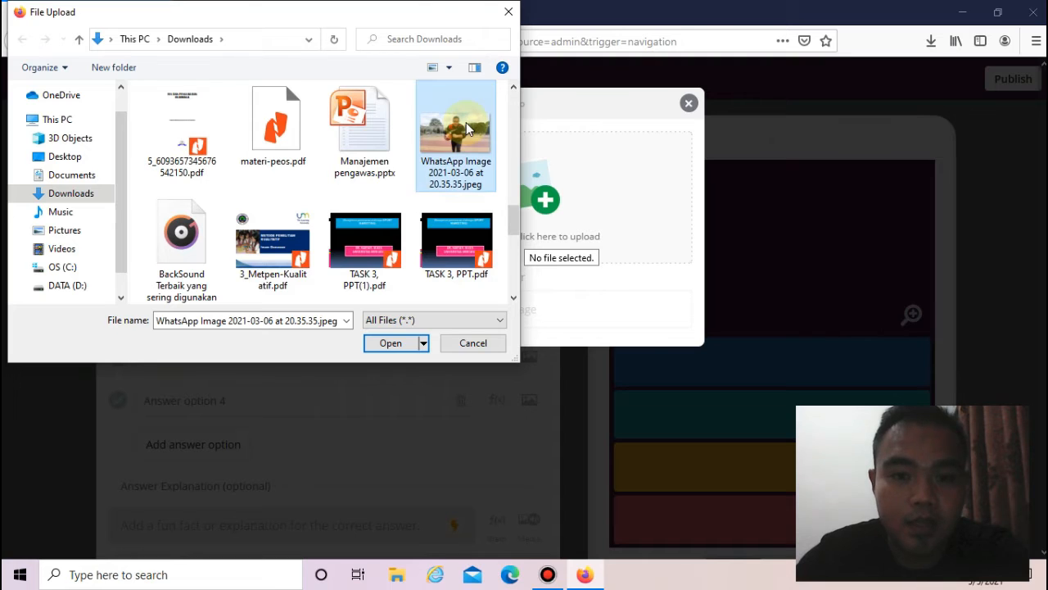
{"action": "left_click", "coordinate": [392, 343]}
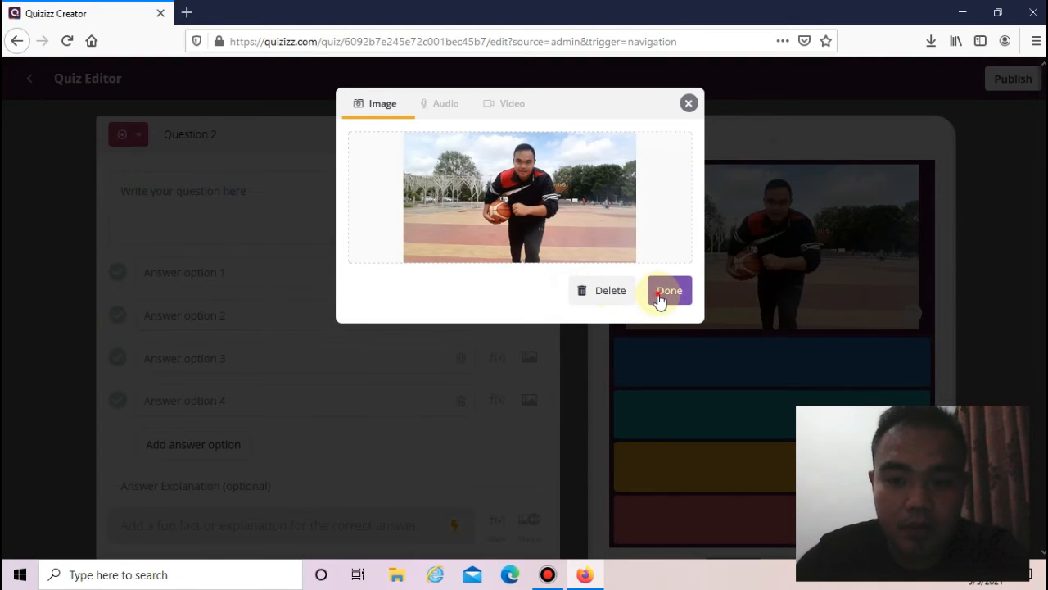
{"action": "left_click", "coordinate": [660, 295]}
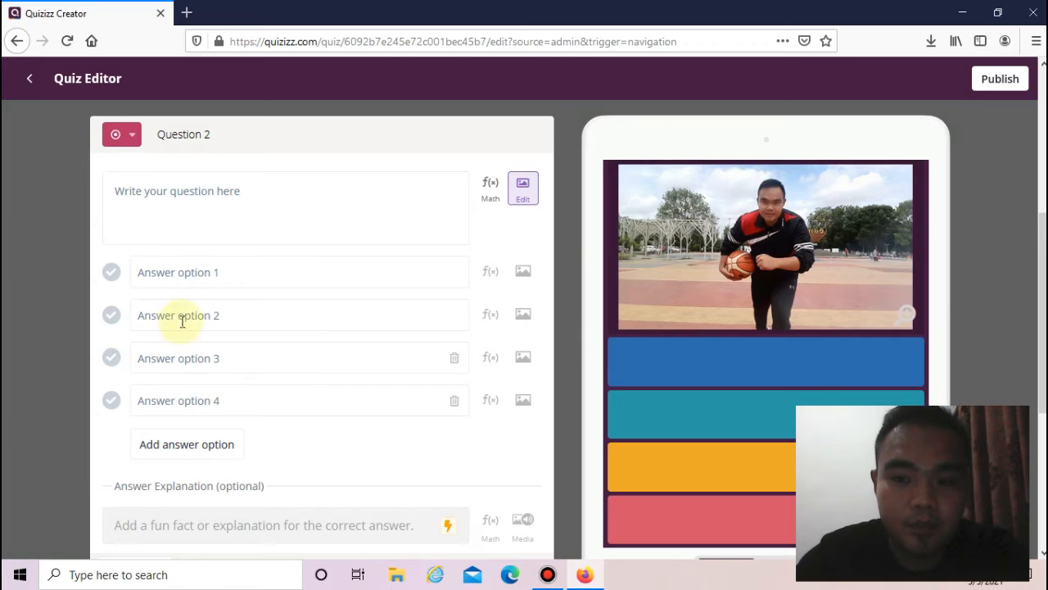
Enter the text of question 2 as "2. Pada gambar berikut ini terdapat bola apakah..."
{"action": "left_click", "coordinate": [174, 195]}
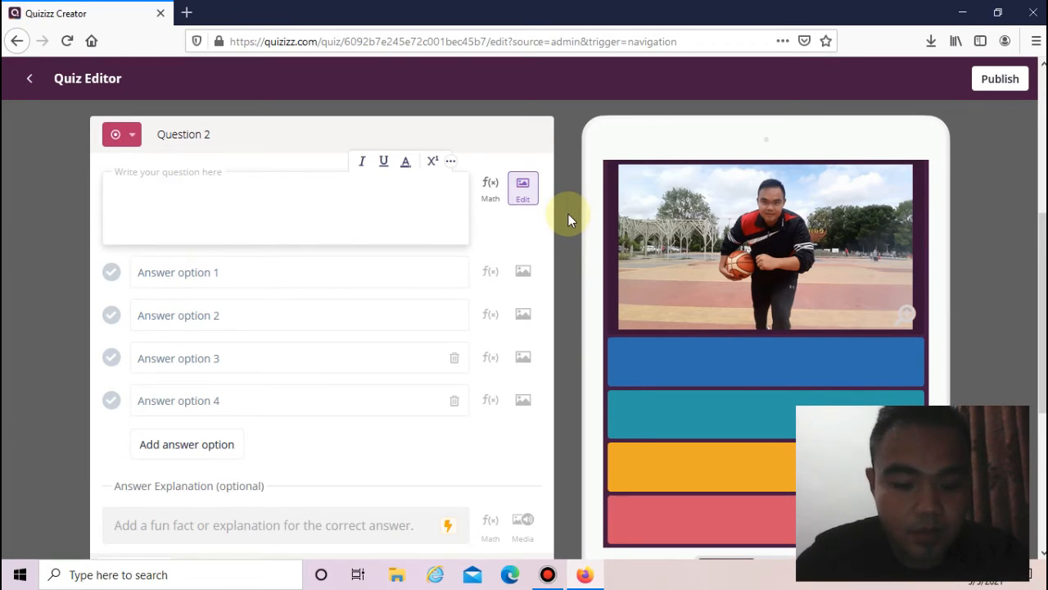
{"action": "type", "text": "2. g"}
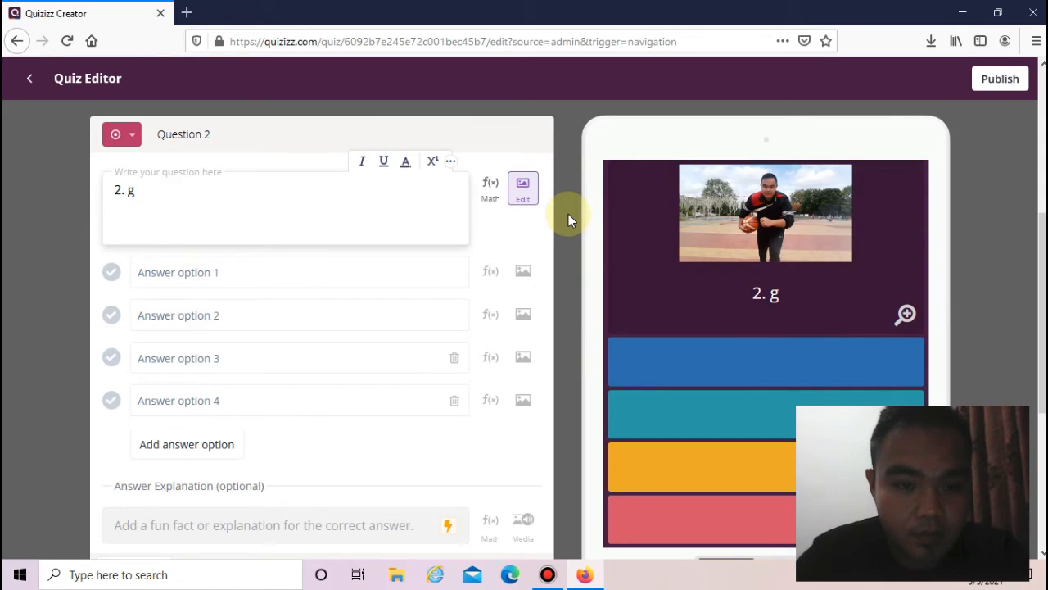
{"action": "key", "text": "BackSpace"}
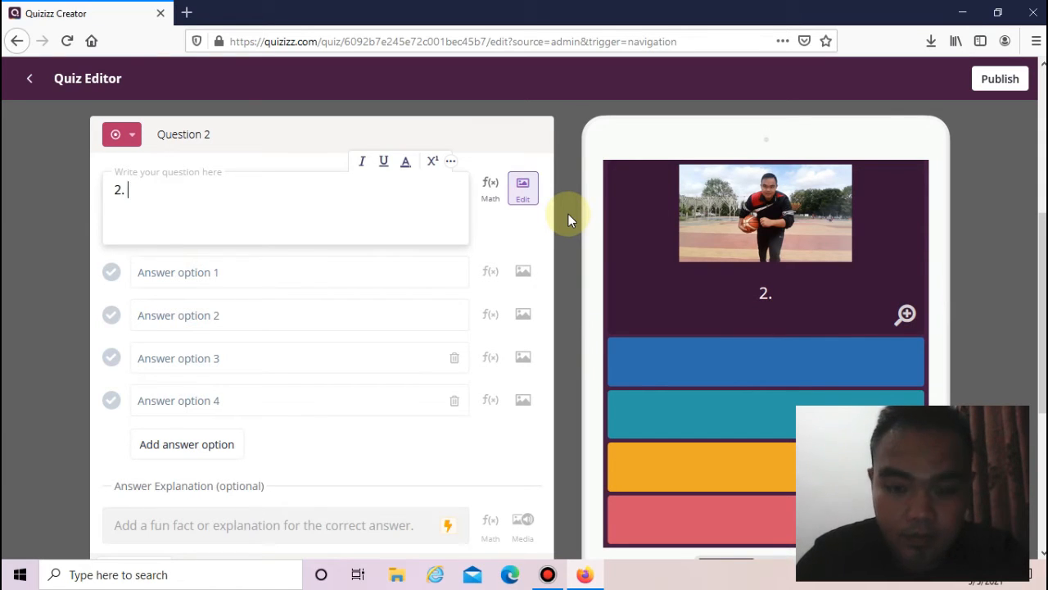
{"action": "type", "text": "Pa"}
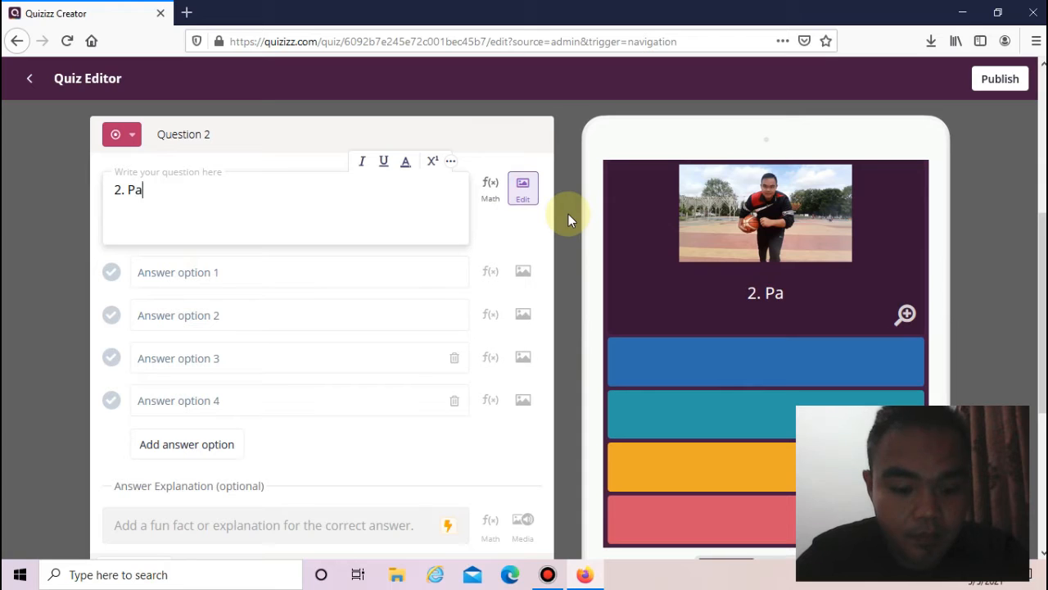
{"action": "type", "text": "da gamba"}
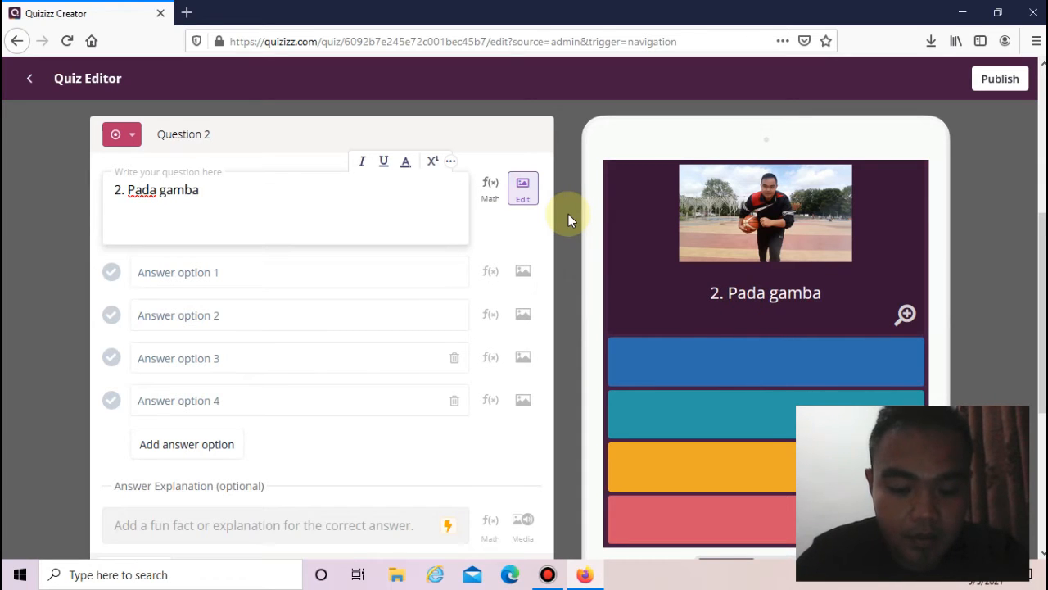
{"action": "type", "text": "r"}
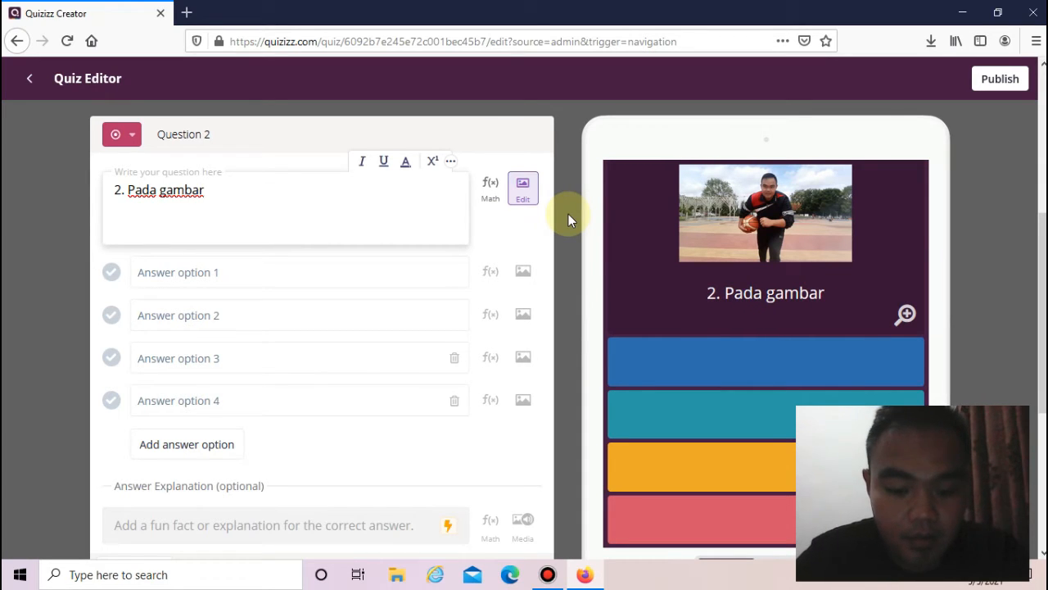
{"action": "type", "text": " berikut "}
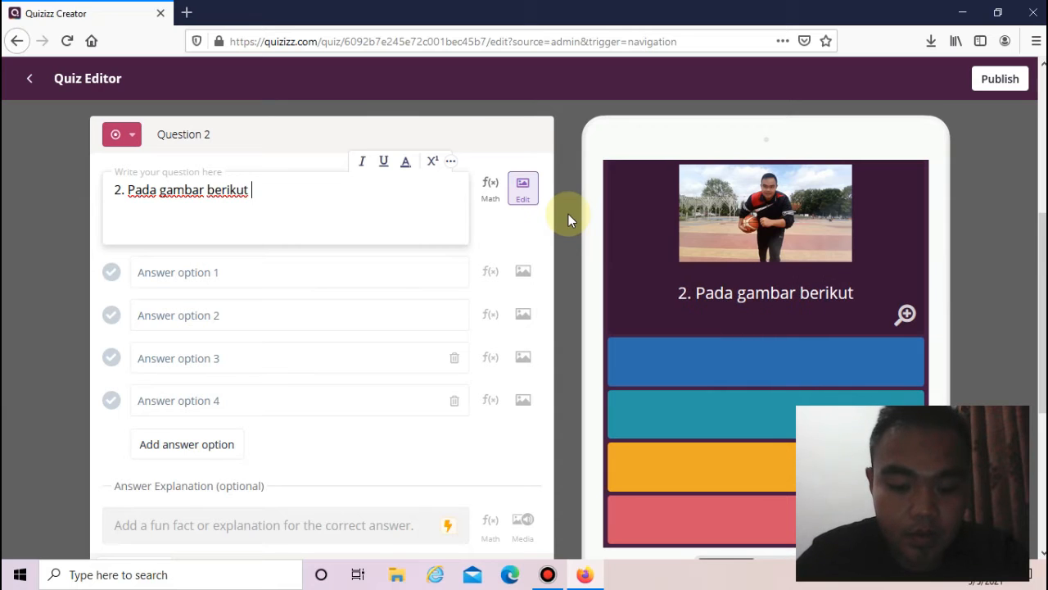
{"action": "type", "text": "ini"}
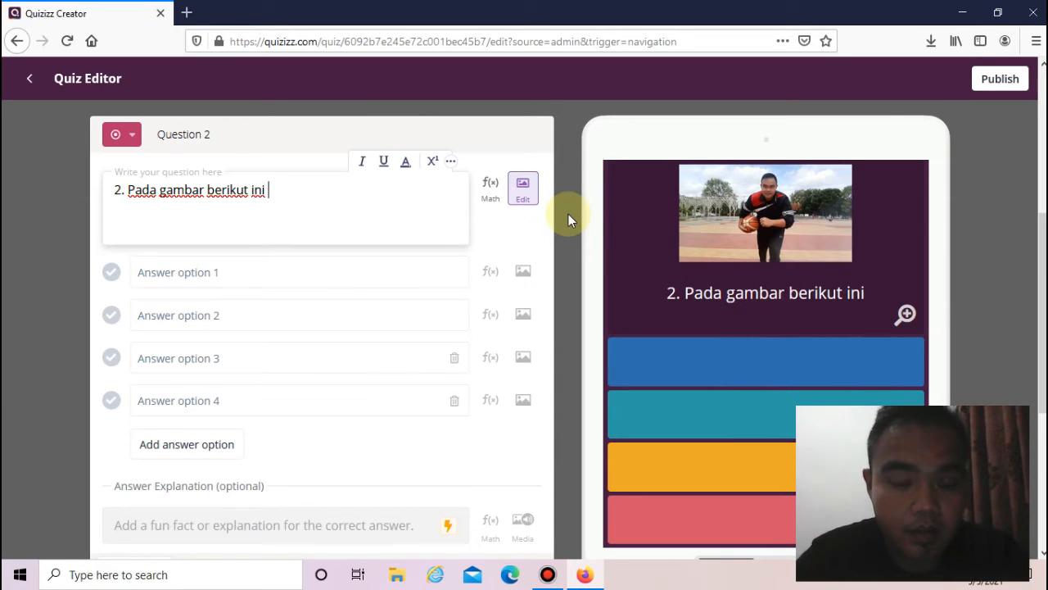
{"action": "type", "text": " terd"}
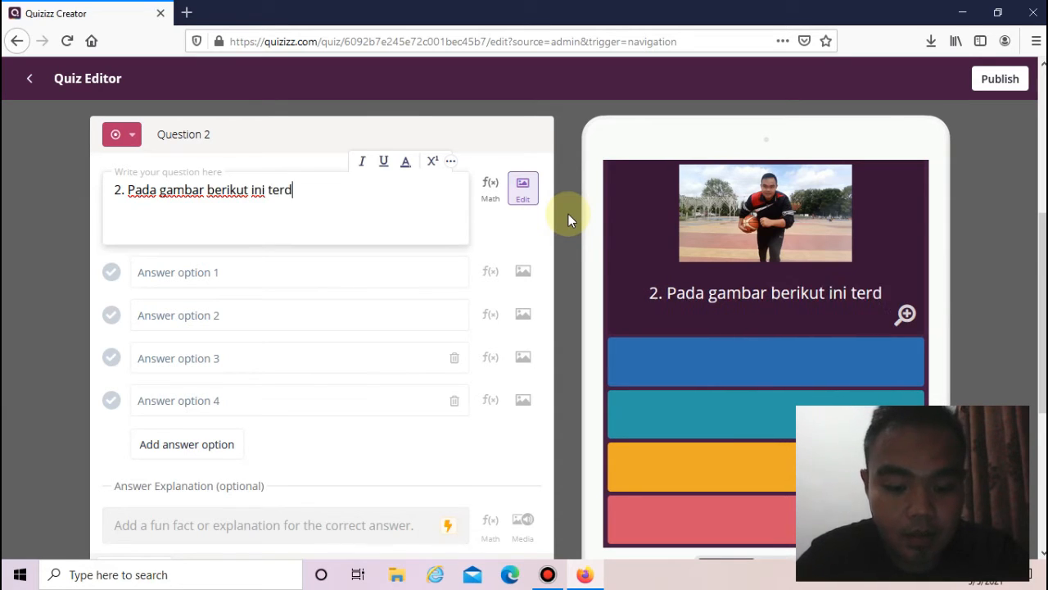
{"action": "type", "text": "apat "}
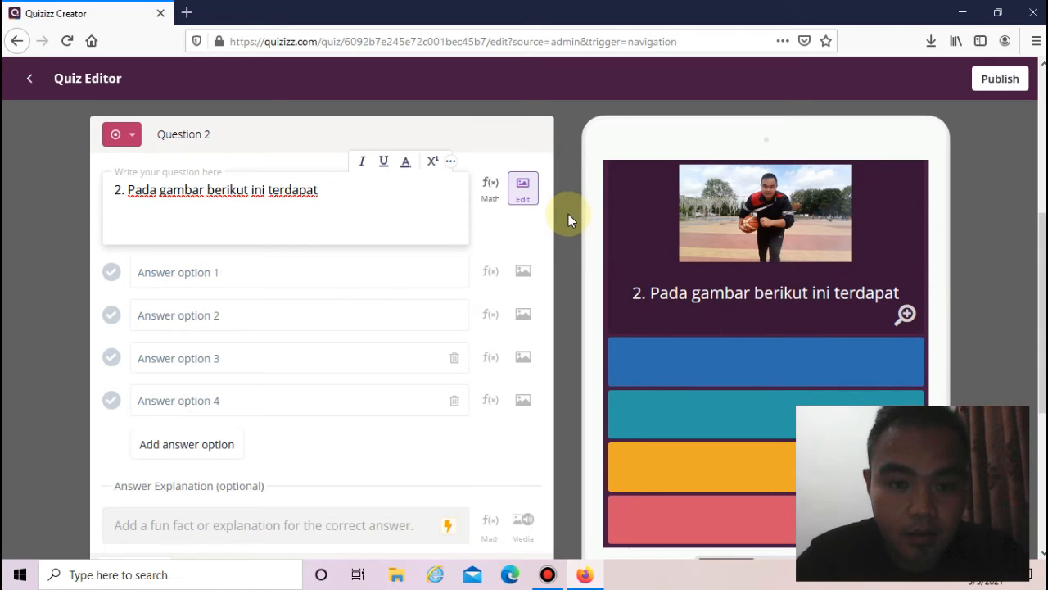
{"action": "type", "text": "bola"}
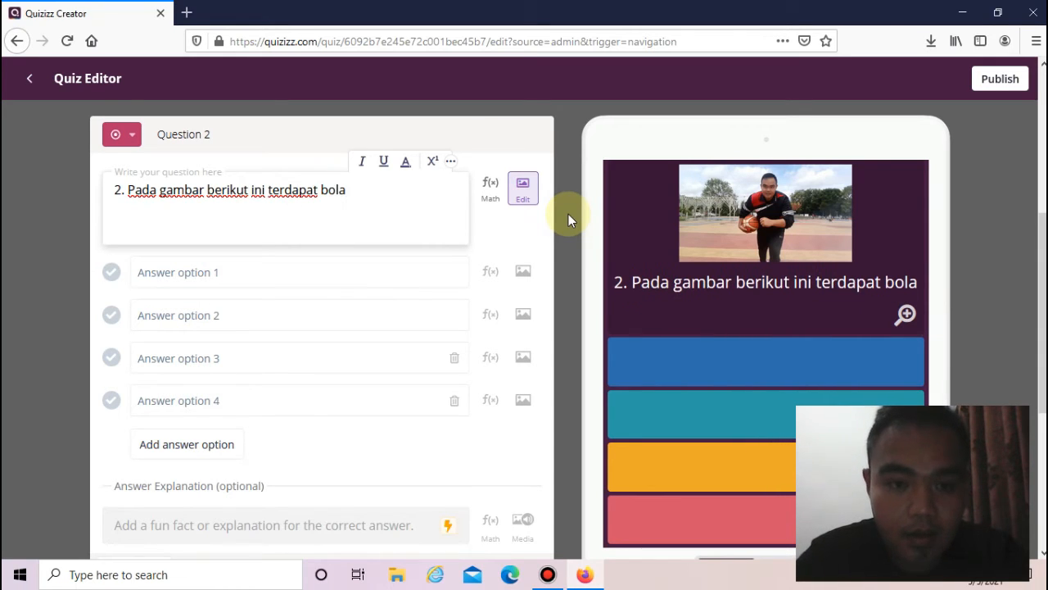
{"action": "type", "text": " apaka"}
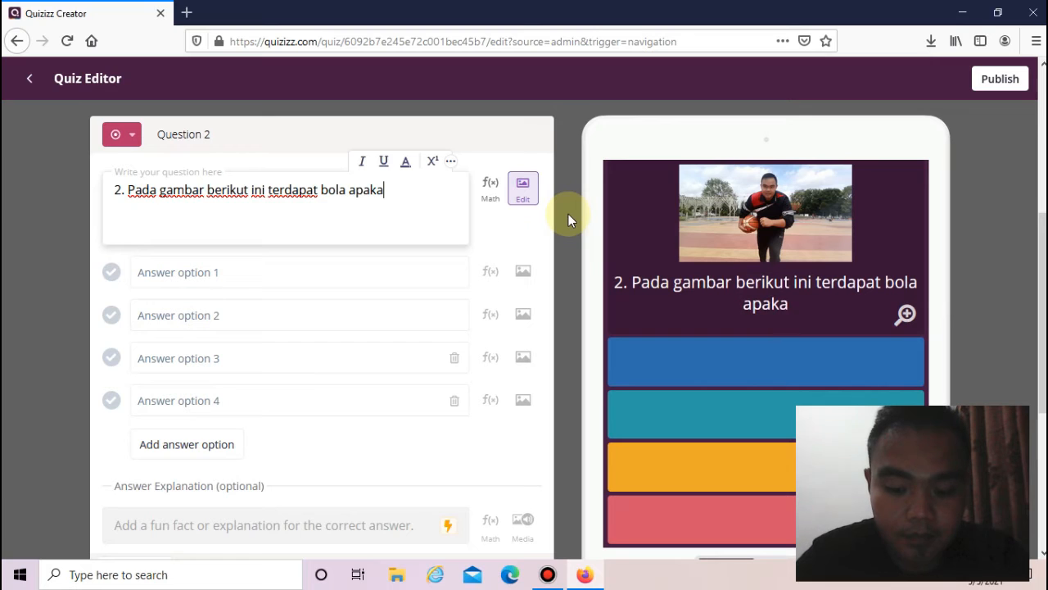
{"action": "type", "text": "h..."}
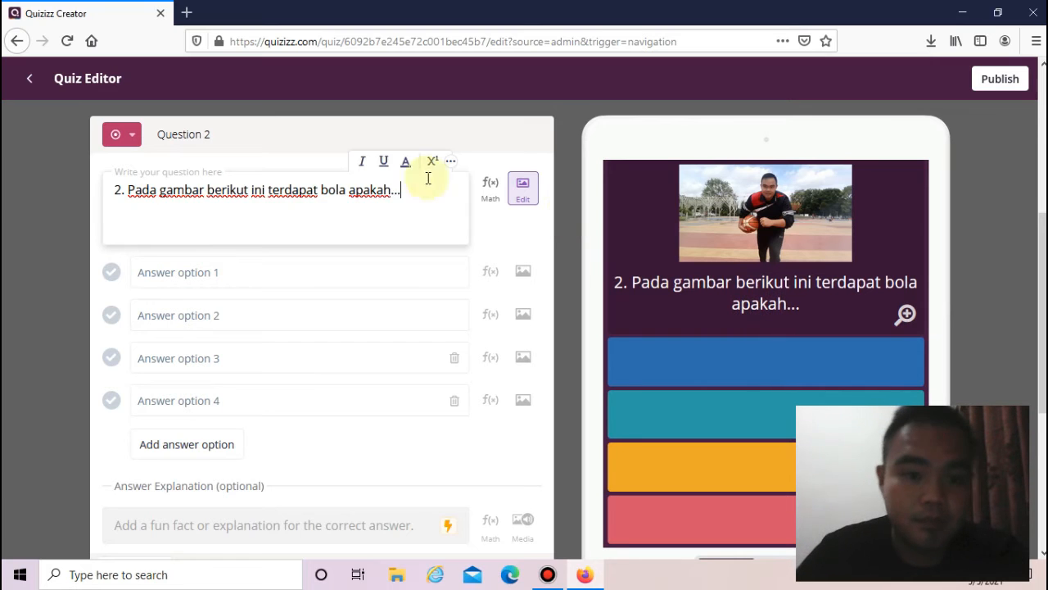
Fill in the first two answer options of question 2 as "a. VOLI" and "b. BASKET"
{"action": "left_click", "coordinate": [144, 272]}
{"action": "type", "text": "a. "}
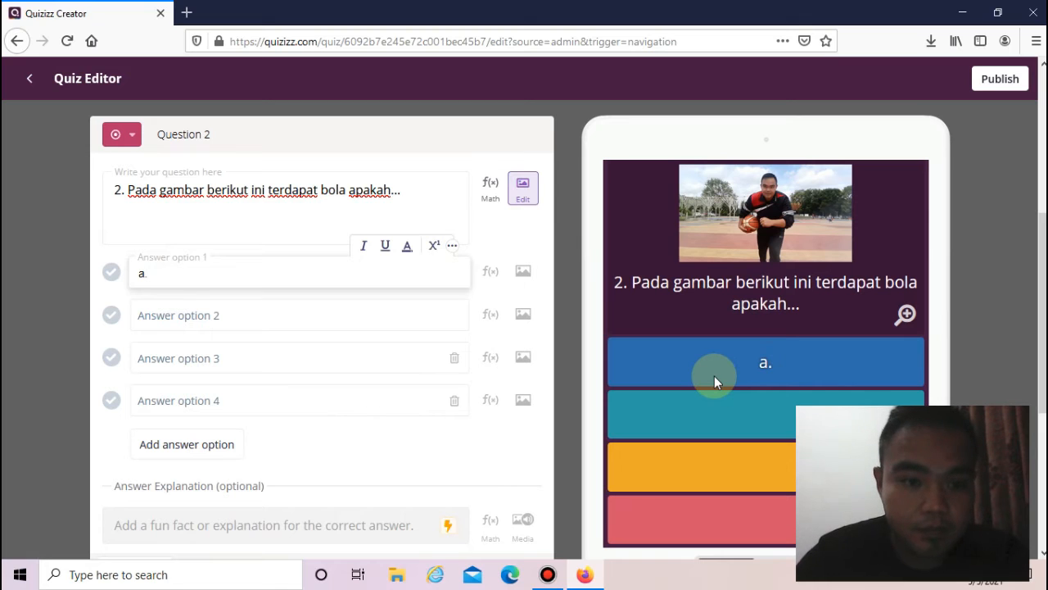
{"action": "type", "text": "V"}
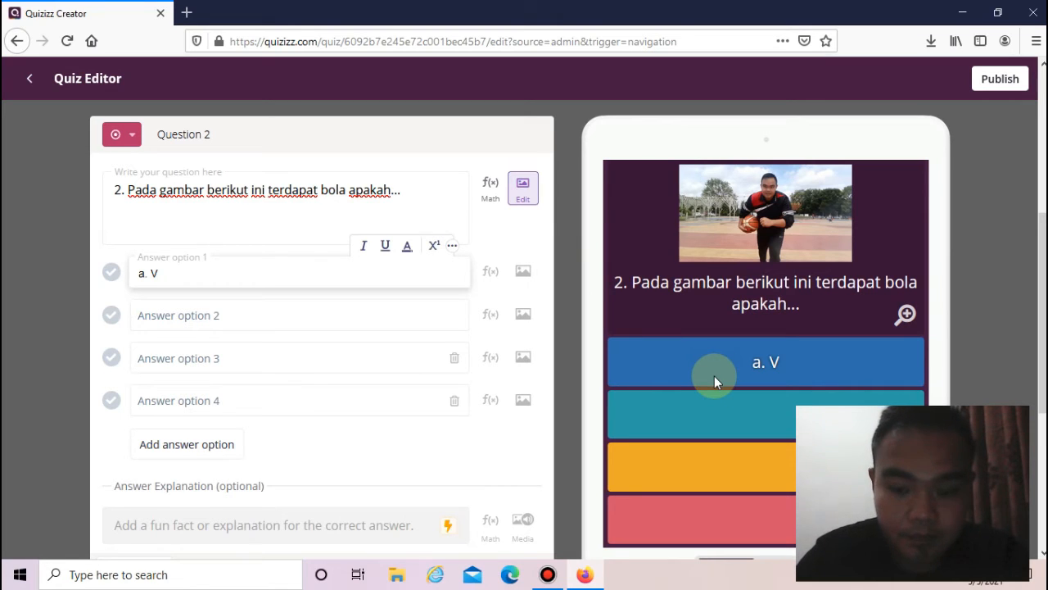
{"action": "type", "text": "OLI"}
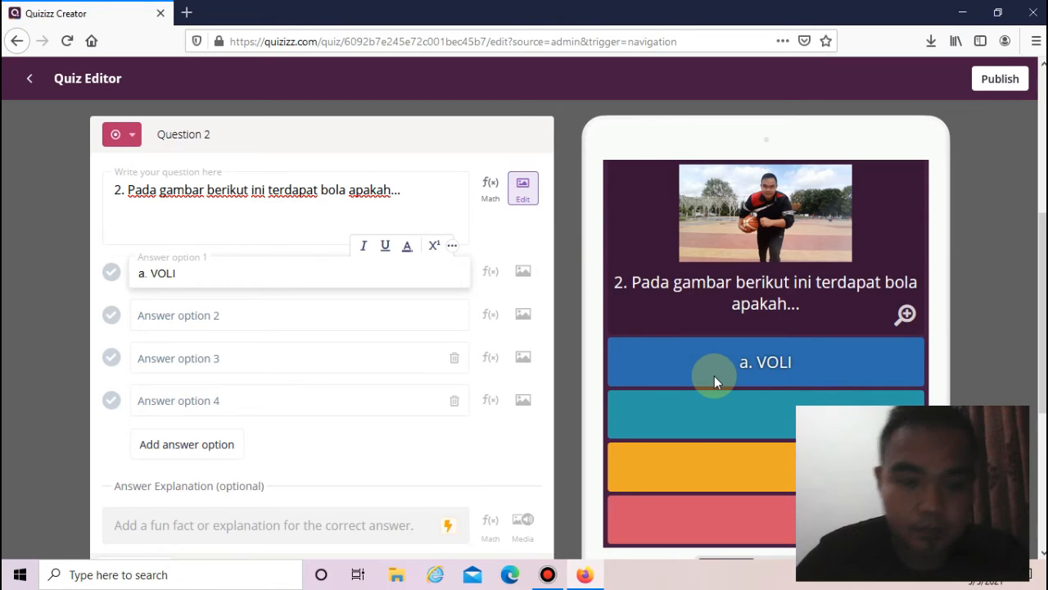
{"action": "left_click", "coordinate": [160, 322]}
{"action": "type", "text": "b. BASKET"}
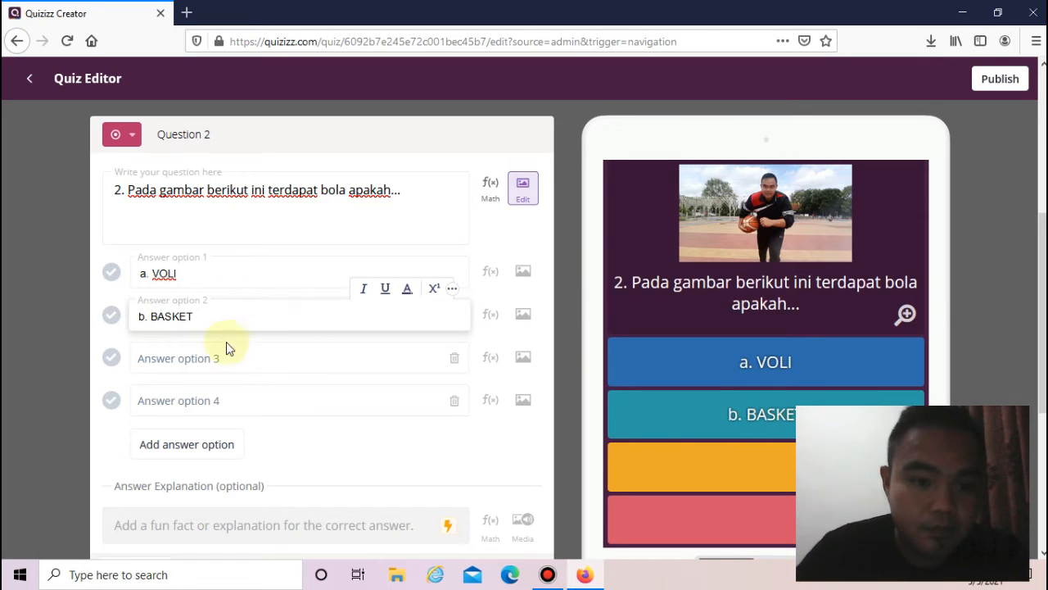
Enter "c. TENIS MEJA" as the third answer option of question 2
{"action": "left_click", "coordinate": [199, 358]}
{"action": "type", "text": "c. t"}
{"action": "key", "text": "BackSpace"}
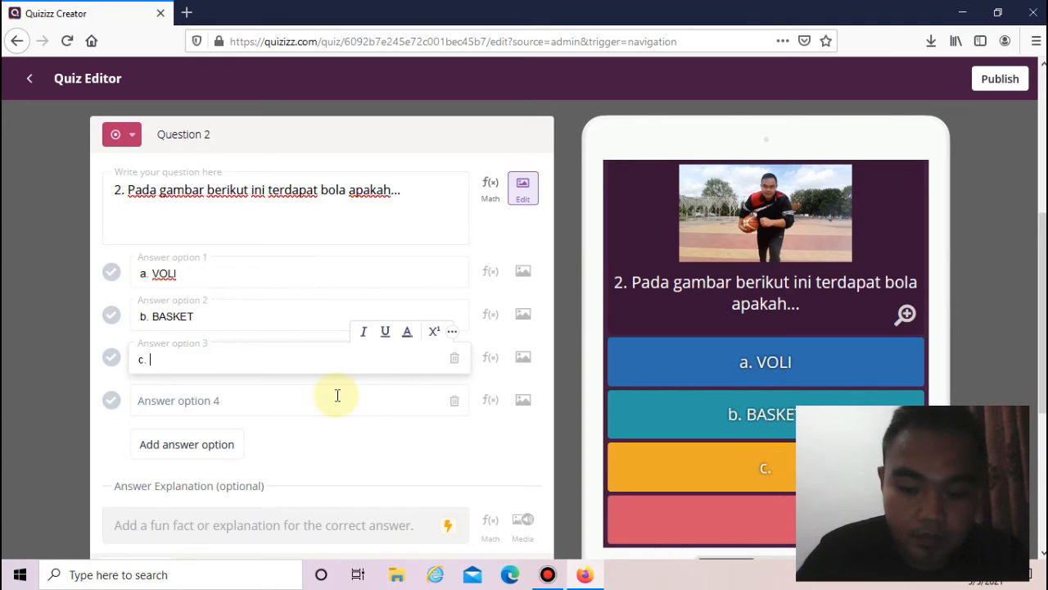
{"action": "type", "text": "TEN"}
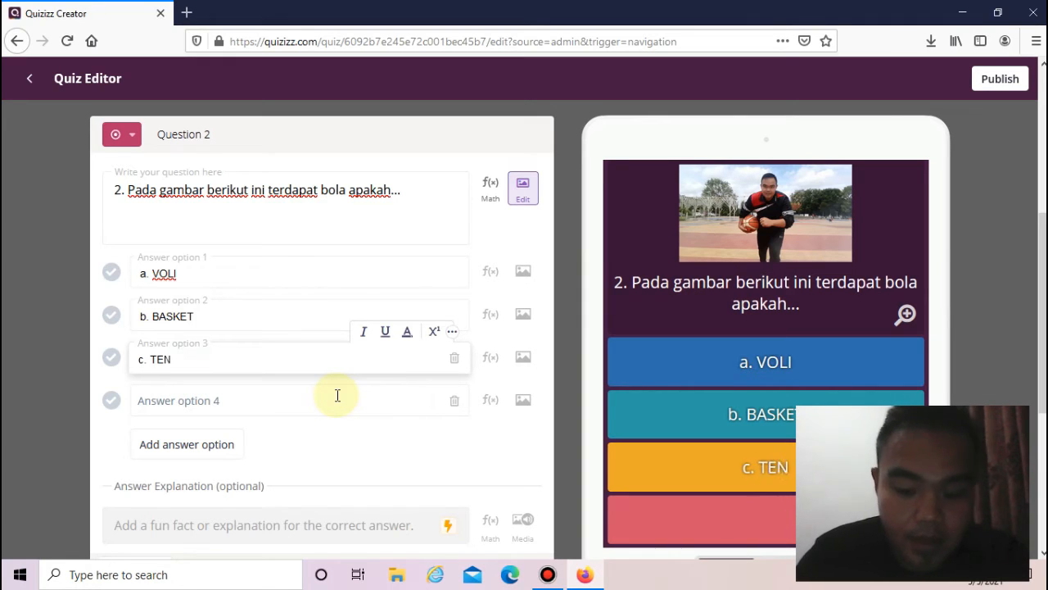
{"action": "type", "text": "IS MEJA"}
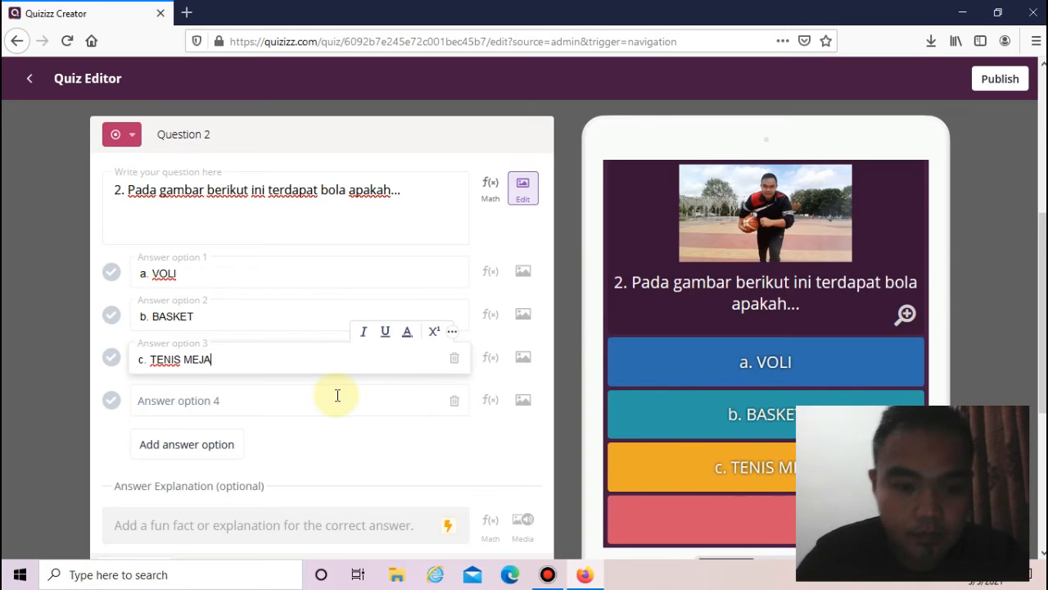
Enter "d, TAKRAW" as the fourth answer option of question 2
{"action": "left_click", "coordinate": [189, 401]}
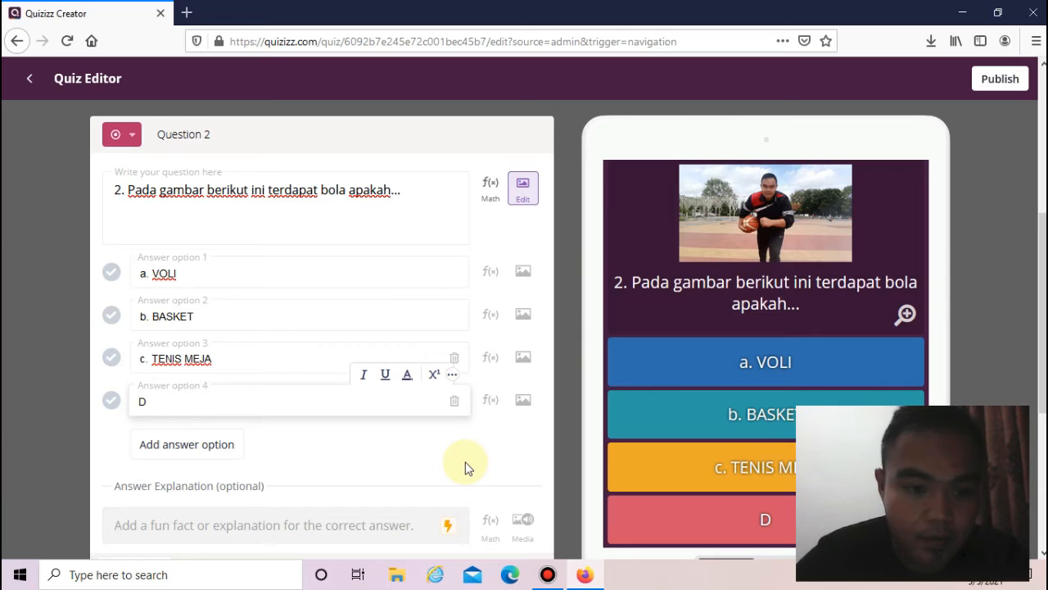
{"action": "key", "text": "BackSpace"}
{"action": "type", "text": "d"}
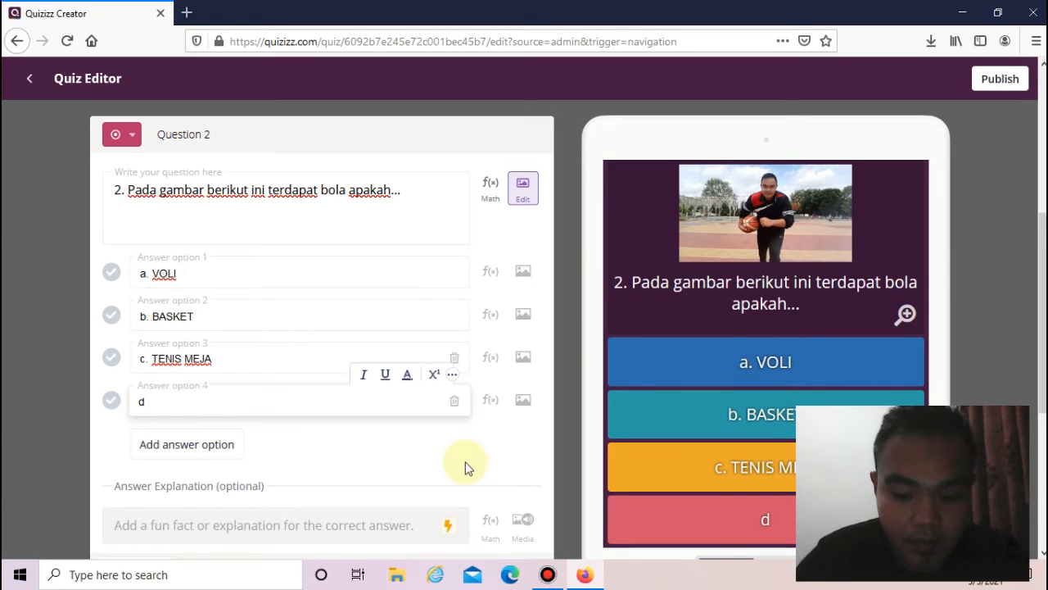
{"action": "type", "text": ", ta"}
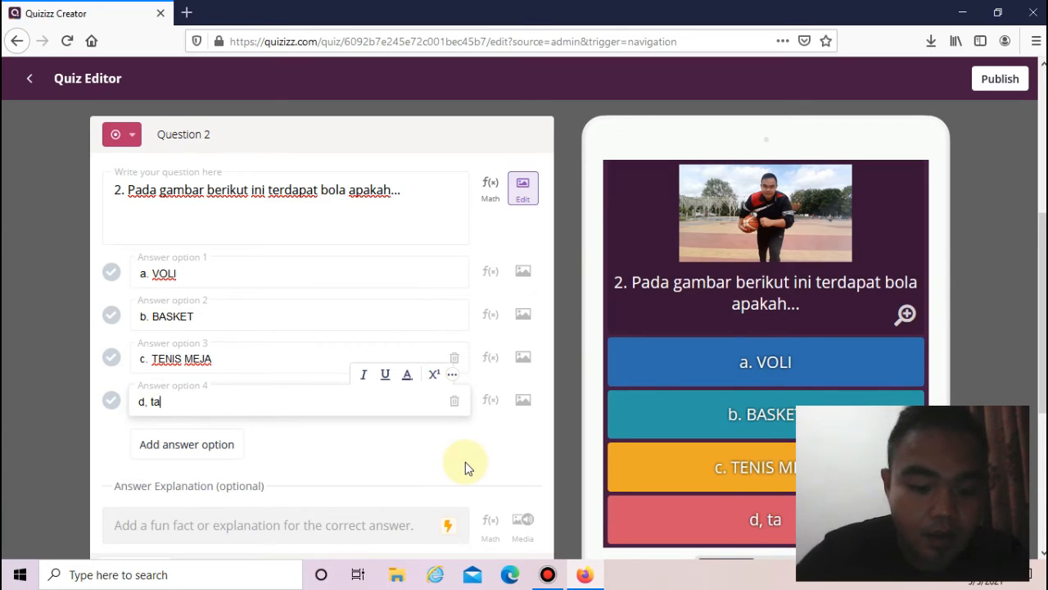
{"action": "type", "text": "kr"}
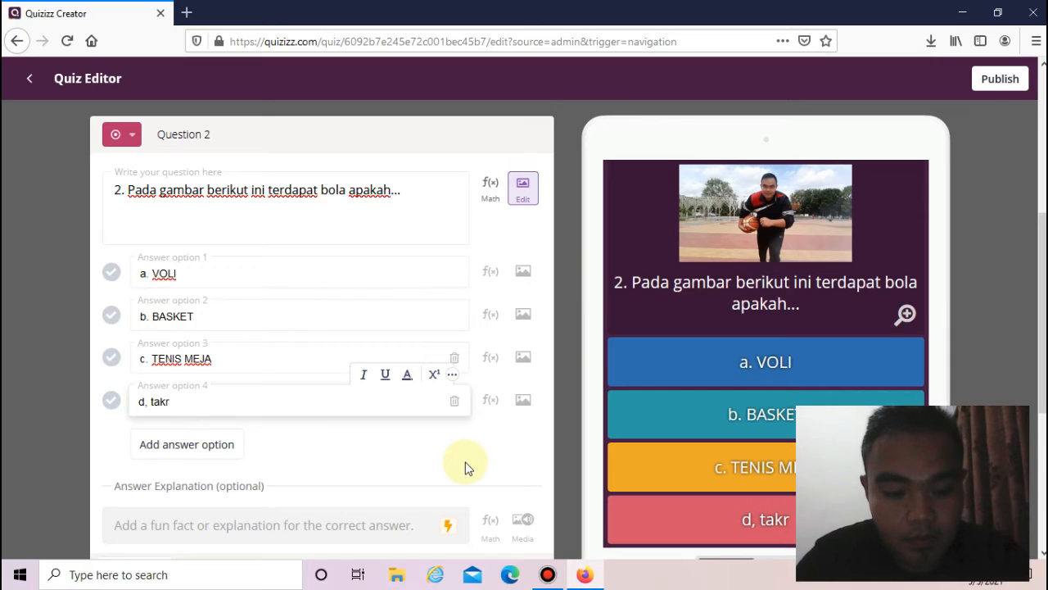
{"action": "type", "text": "a"}
{"action": "key", "text": "BackSpace"}
{"action": "key", "text": "BackSpace"}
{"action": "key", "text": "BackSpace"}
{"action": "key", "text": "BackSpace"}
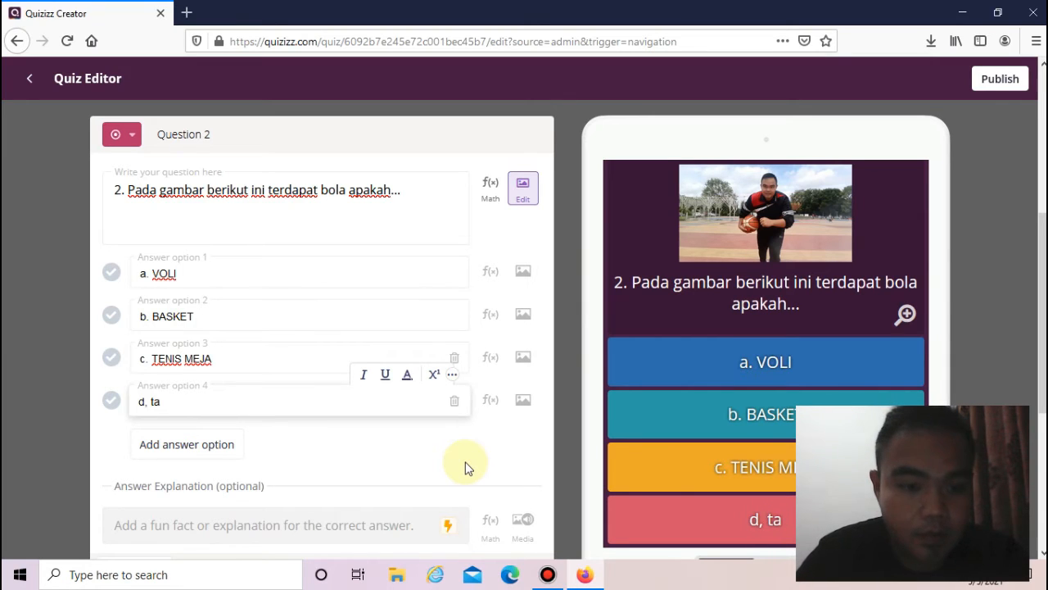
{"action": "key", "text": "BackSpace"}
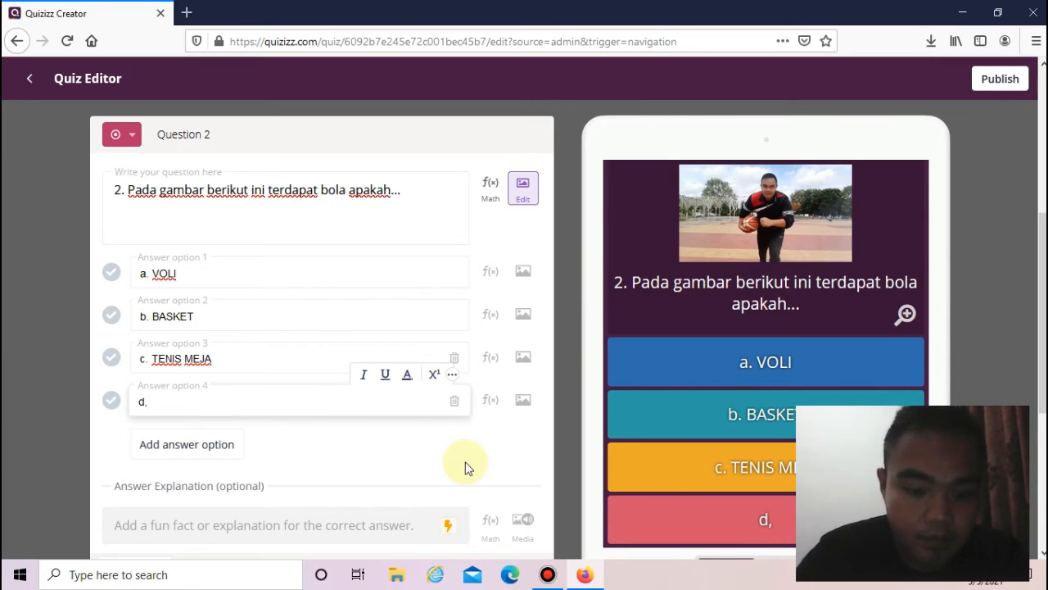
{"action": "type", "text": "TAK"}
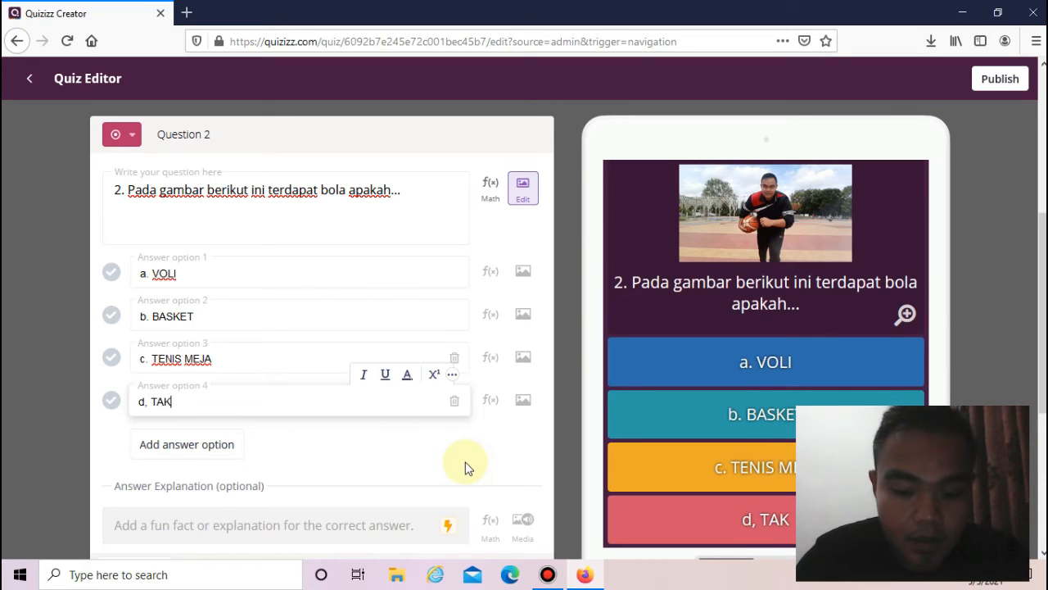
{"action": "type", "text": "RAW"}
Add a fifth answer option to question 2 with the text "e. FUTSAL"
{"action": "left_click", "coordinate": [164, 448]}
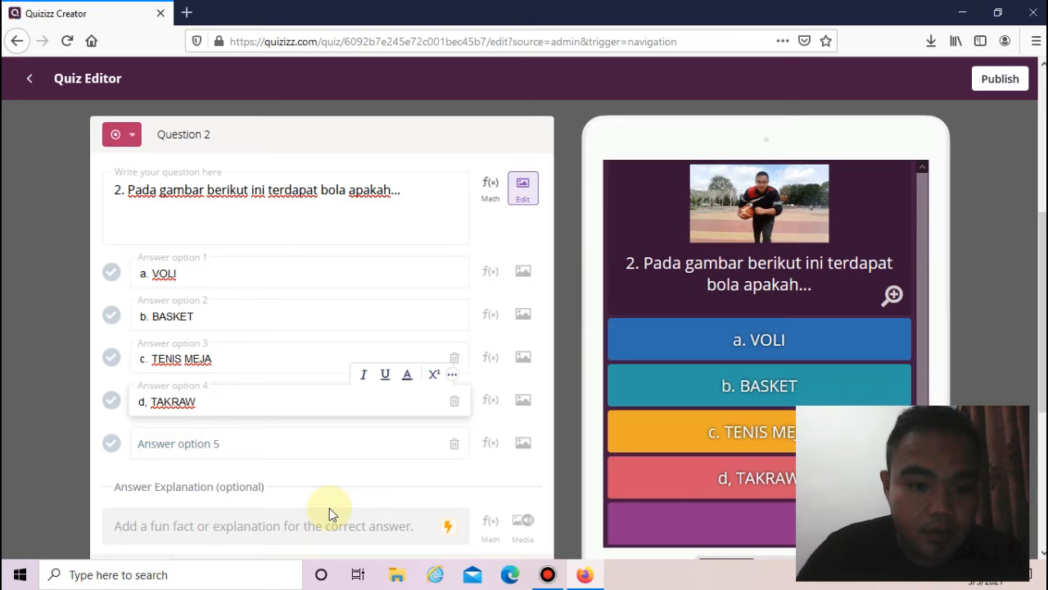
{"action": "left_click", "coordinate": [160, 447]}
{"action": "type", "text": "E"}
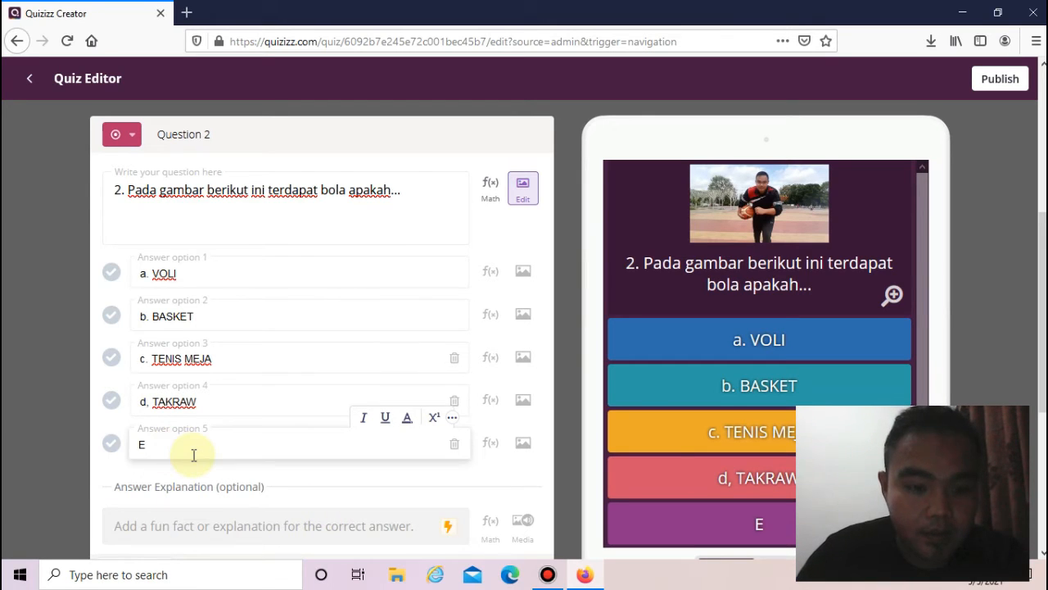
{"action": "key", "text": "BackSpace"}
{"action": "type", "text": "e."}
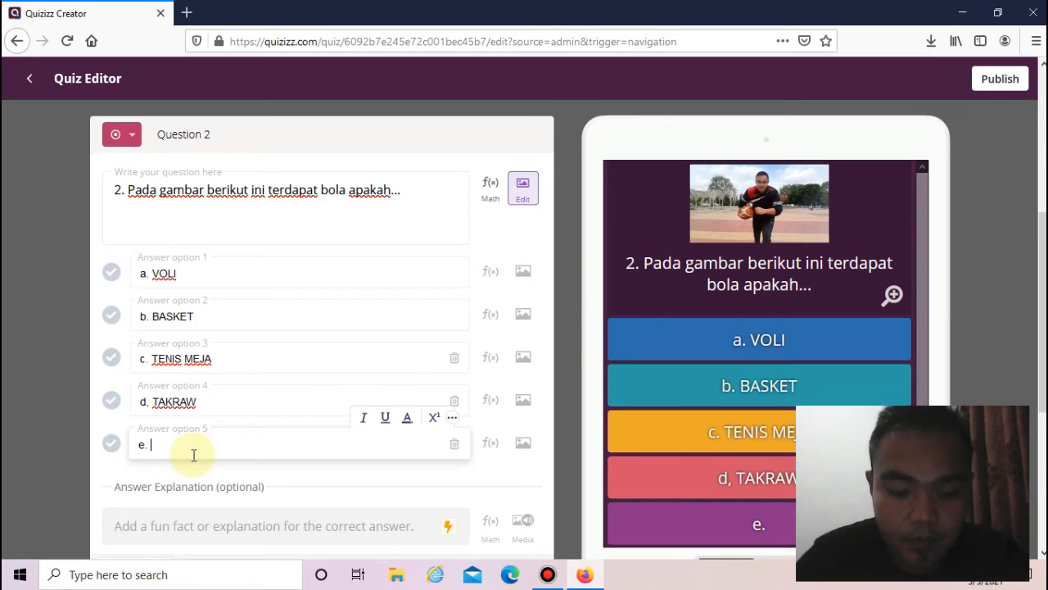
{"action": "type", "text": " fur"}
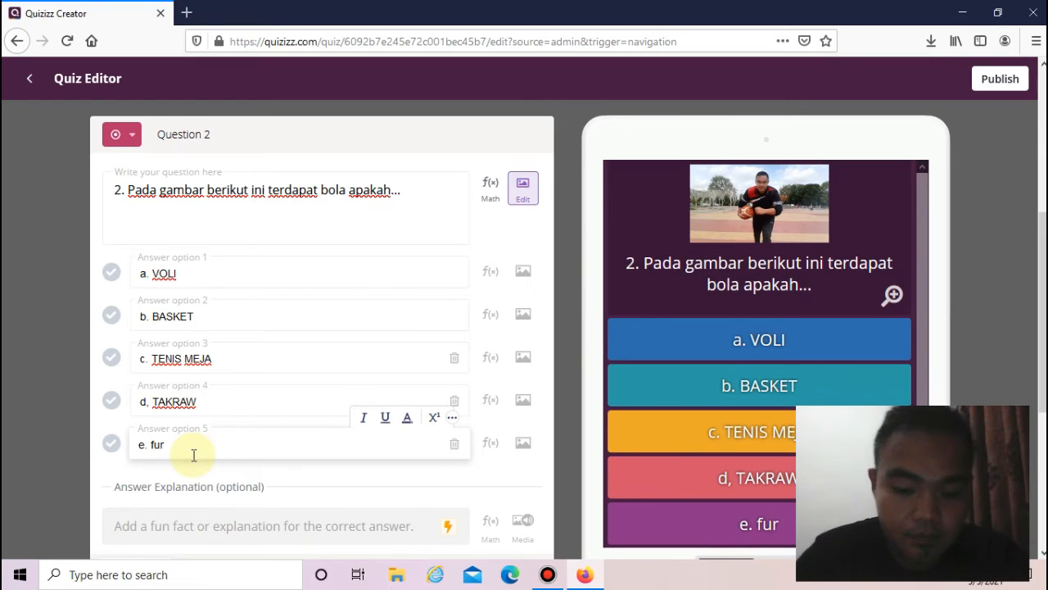
{"action": "key", "text": "BackSpace"}
{"action": "type", "text": "tsa"}
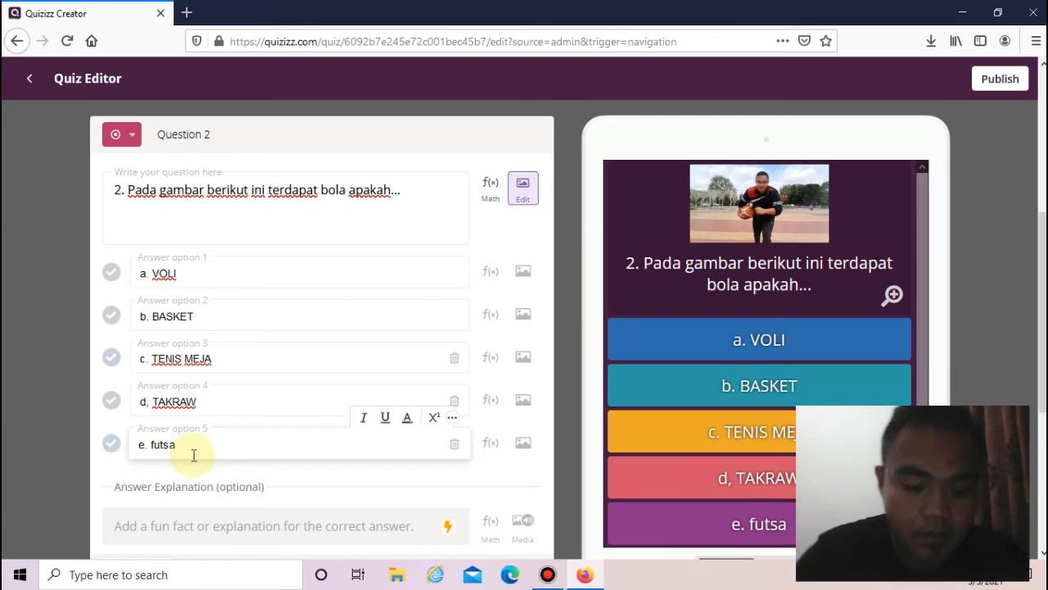
{"action": "key", "text": "BackSpace"}
{"action": "key", "text": "BackSpace"}
{"action": "key", "text": "BackSpace"}
{"action": "key", "text": "BackSpace"}
{"action": "key", "text": "BackSpace"}
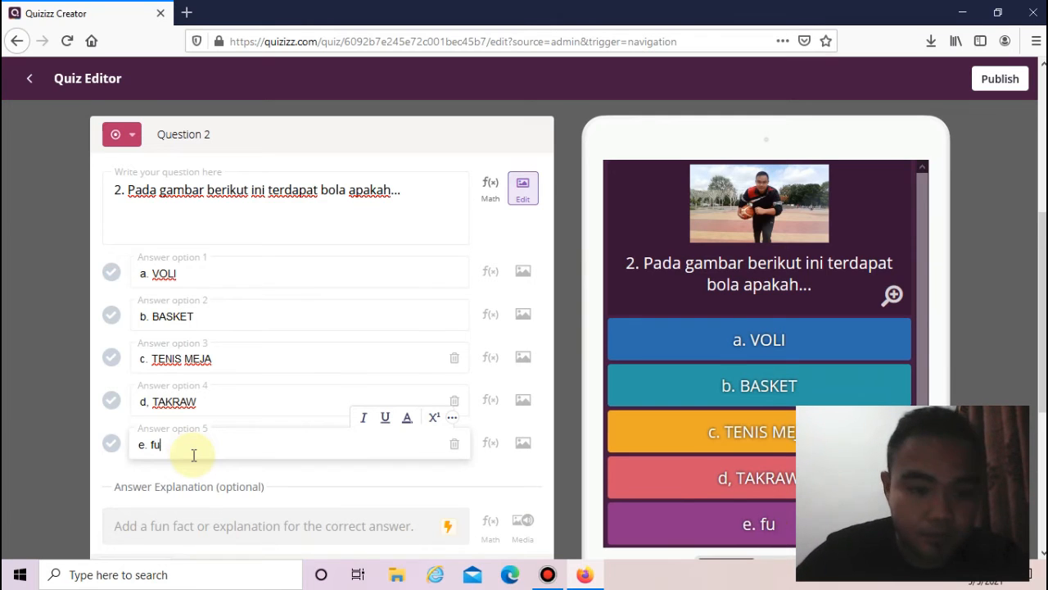
{"action": "type", "text": "F"}
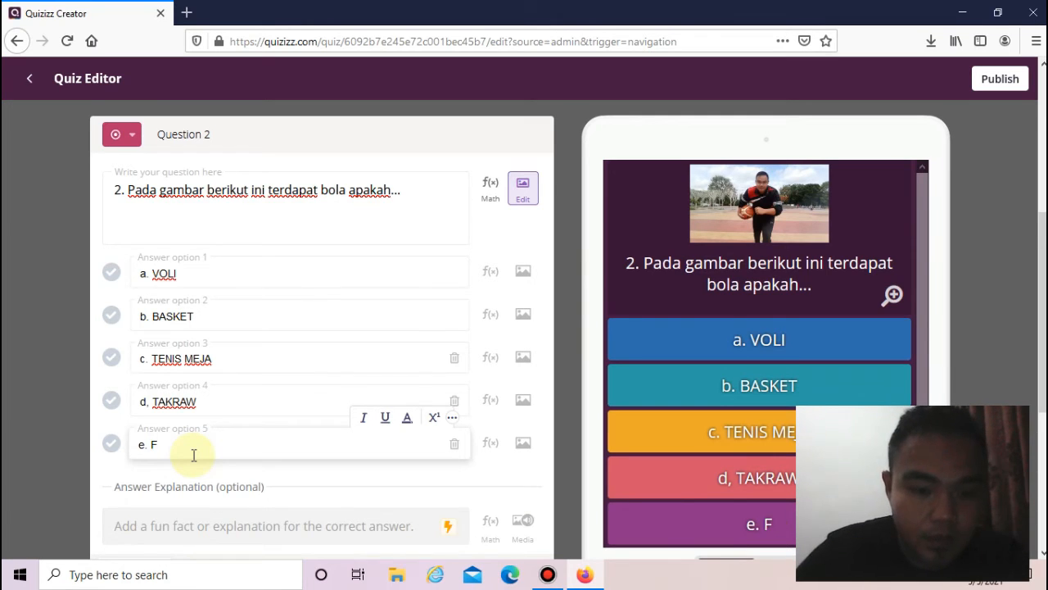
{"action": "type", "text": "UTSAL"}
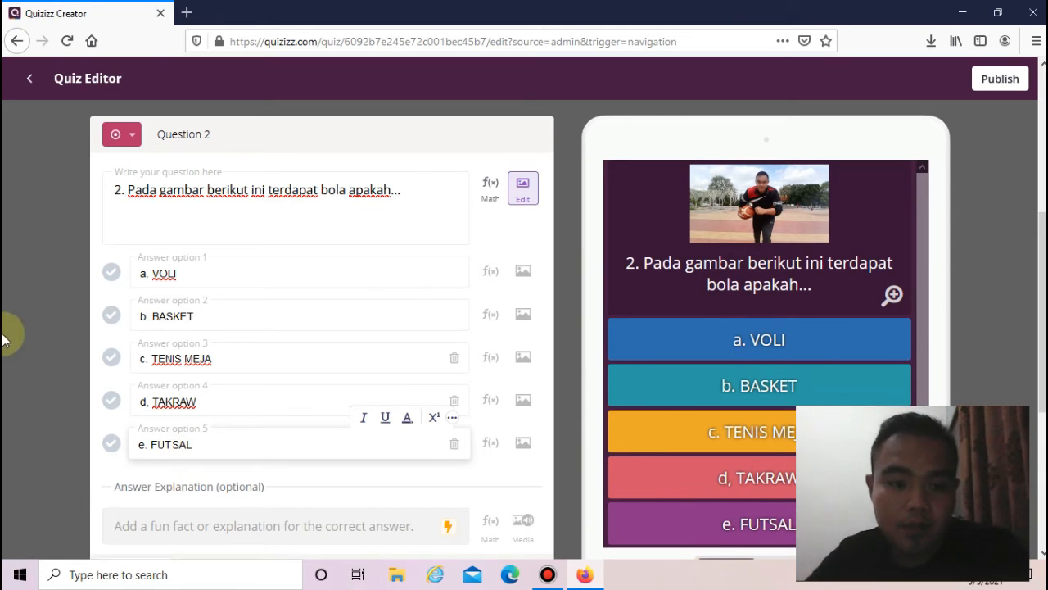
Mark "b. BASKET" as the correct answer of question 2 and set its time limit to 60 seconds
{"action": "left_click", "coordinate": [112, 313]}
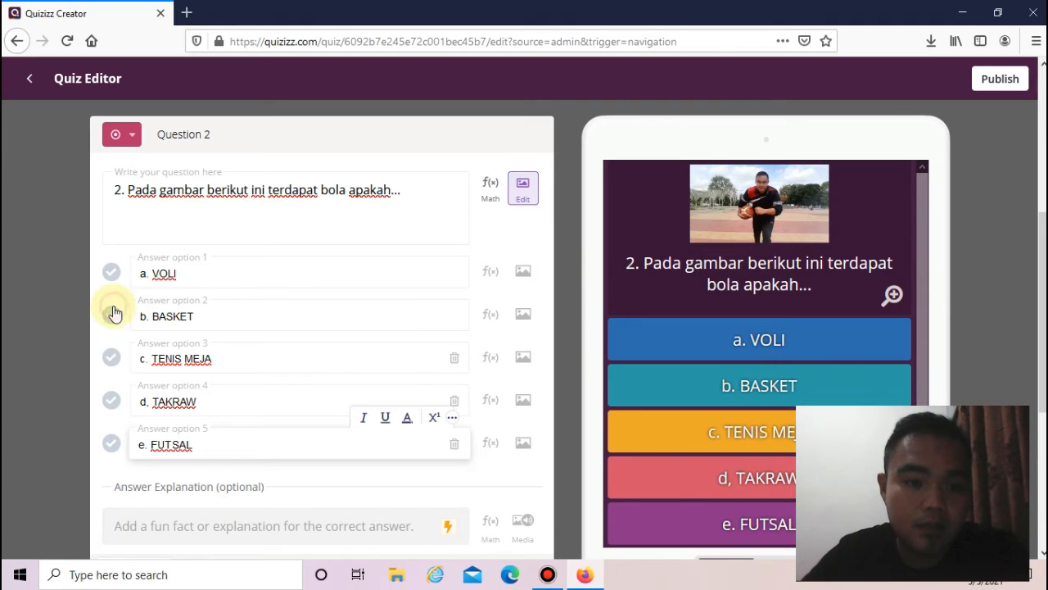
{"action": "scroll", "coordinate": [180, 405], "scroll_direction": "down", "scroll_amount": 2}
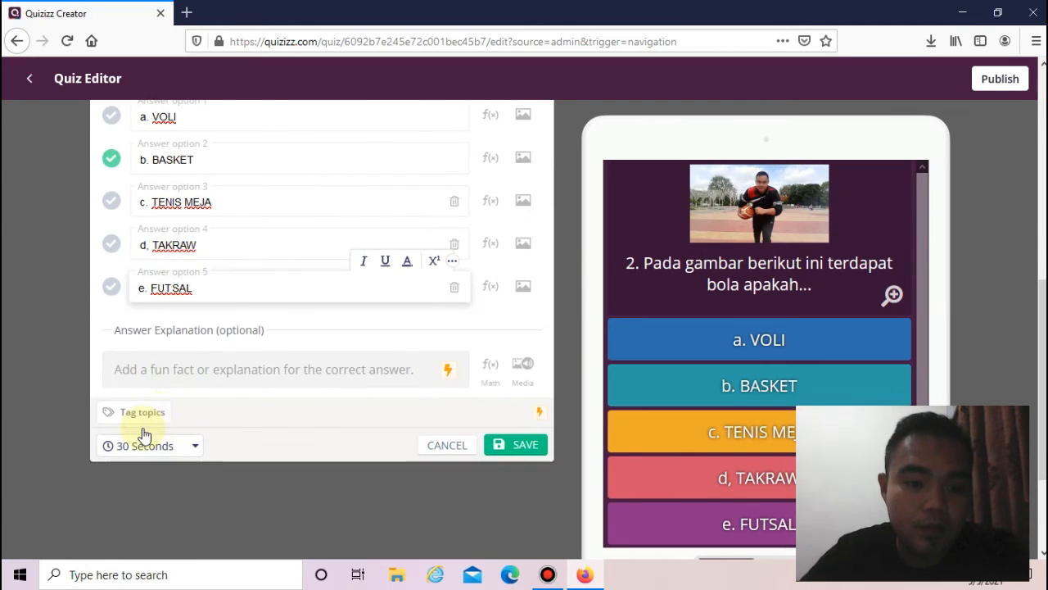
{"action": "left_click", "coordinate": [146, 445]}
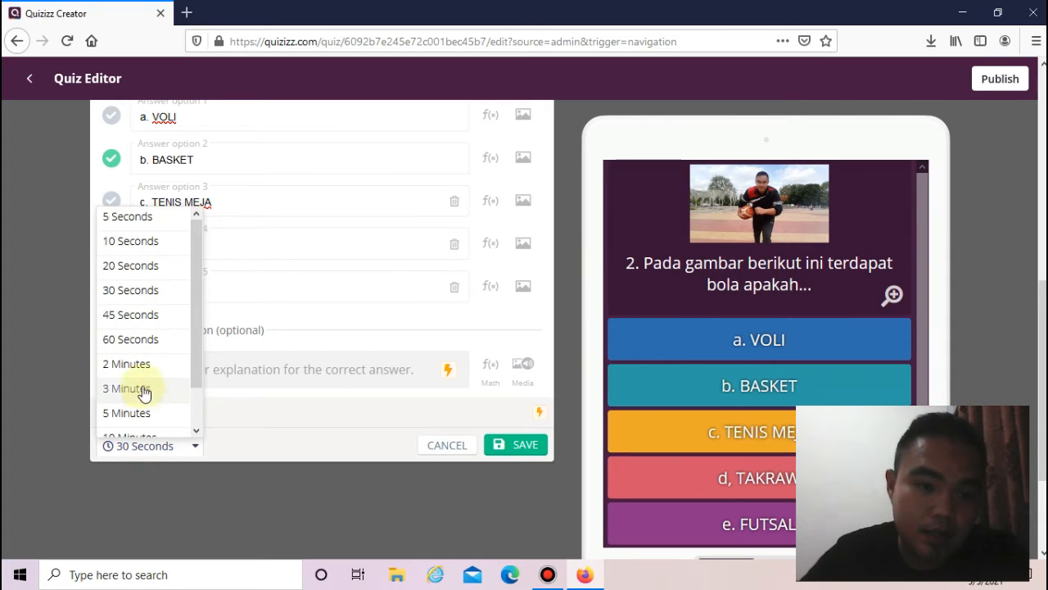
{"action": "left_click", "coordinate": [131, 339]}
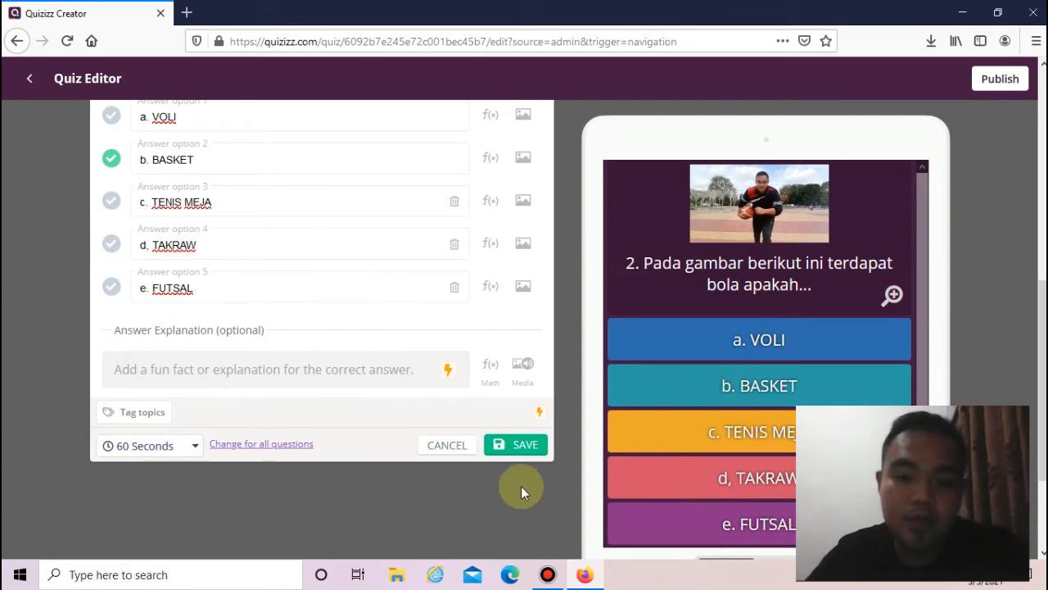
Check the completed fields of question 2 and save the question
{"action": "scroll", "coordinate": [363, 363], "scroll_direction": "up", "scroll_amount": 4}
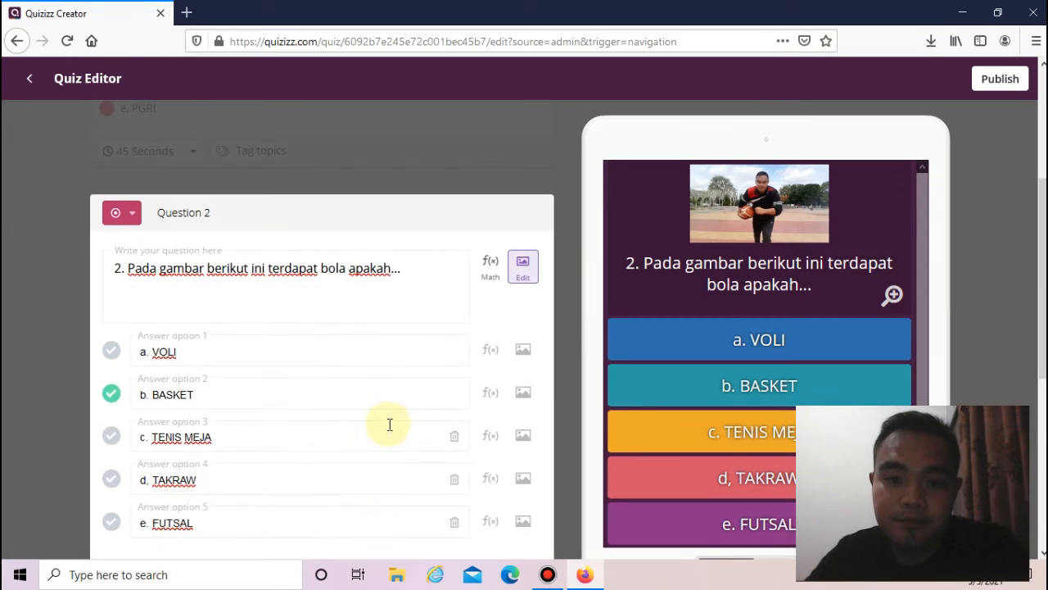
{"action": "scroll", "coordinate": [485, 496], "scroll_direction": "down", "scroll_amount": 4}
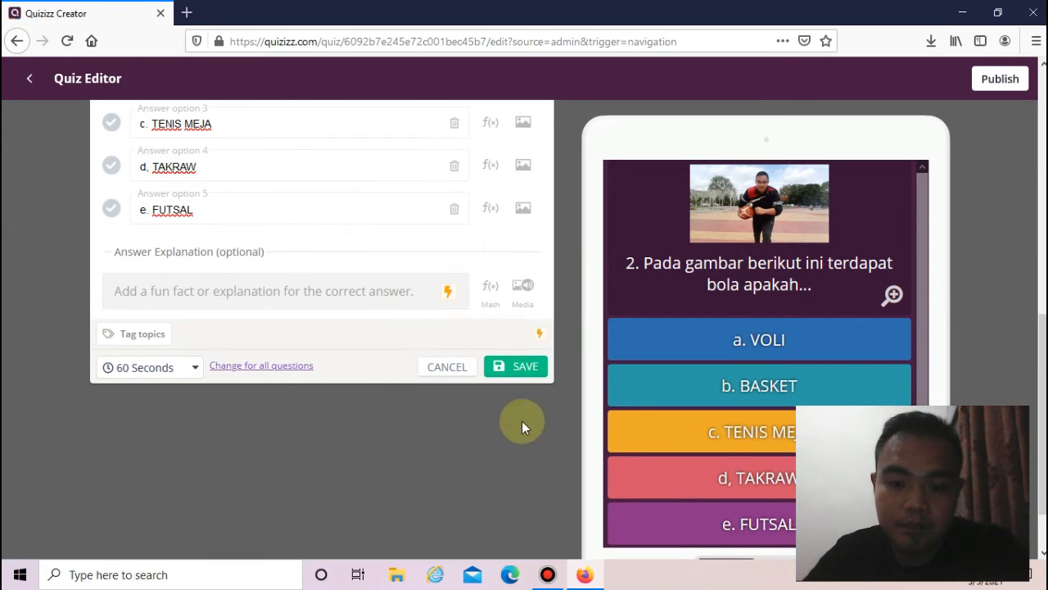
{"action": "left_click", "coordinate": [524, 369]}
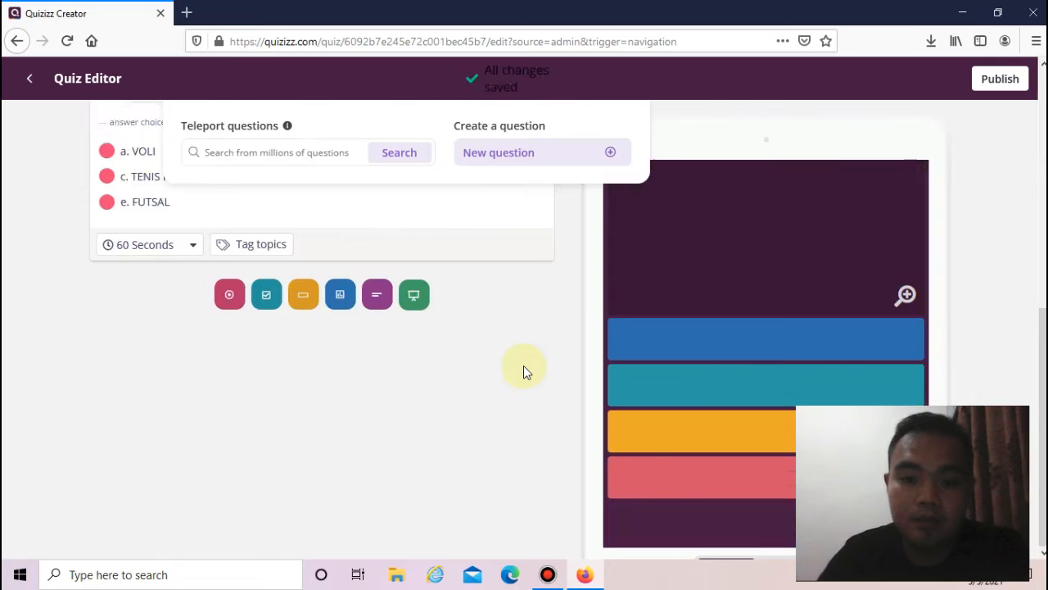
Review both saved questions, reopen question 2 to examine its text and answer options, and save it again
{"action": "scroll", "coordinate": [521, 344], "scroll_direction": "up", "scroll_amount": 5}
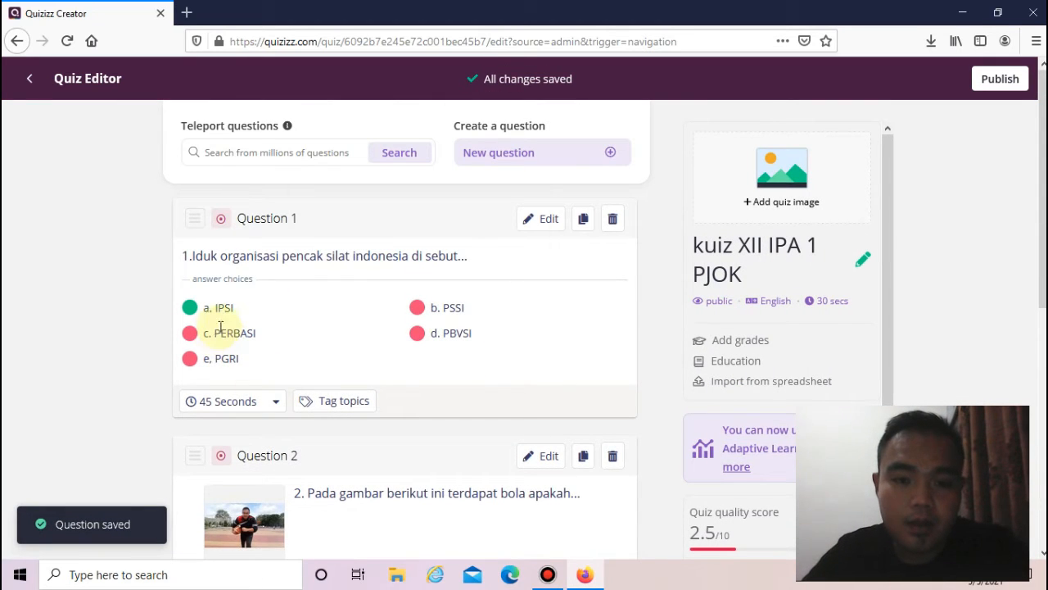
{"action": "scroll", "coordinate": [525, 172], "scroll_direction": "down", "scroll_amount": 2}
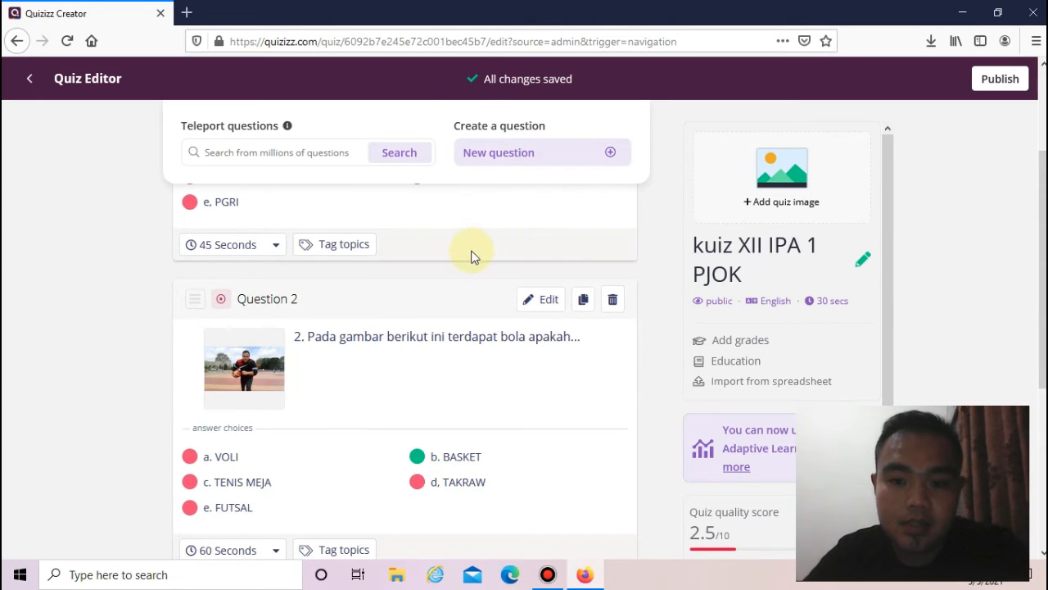
{"action": "scroll", "coordinate": [471, 257], "scroll_direction": "down", "scroll_amount": 2}
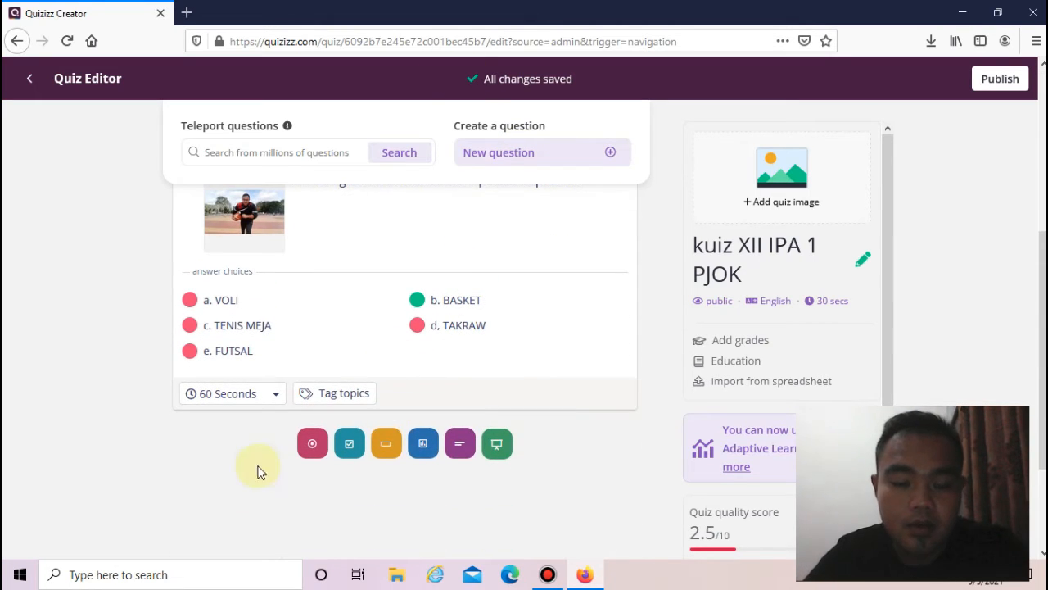
{"action": "scroll", "coordinate": [398, 409], "scroll_direction": "up", "scroll_amount": 1}
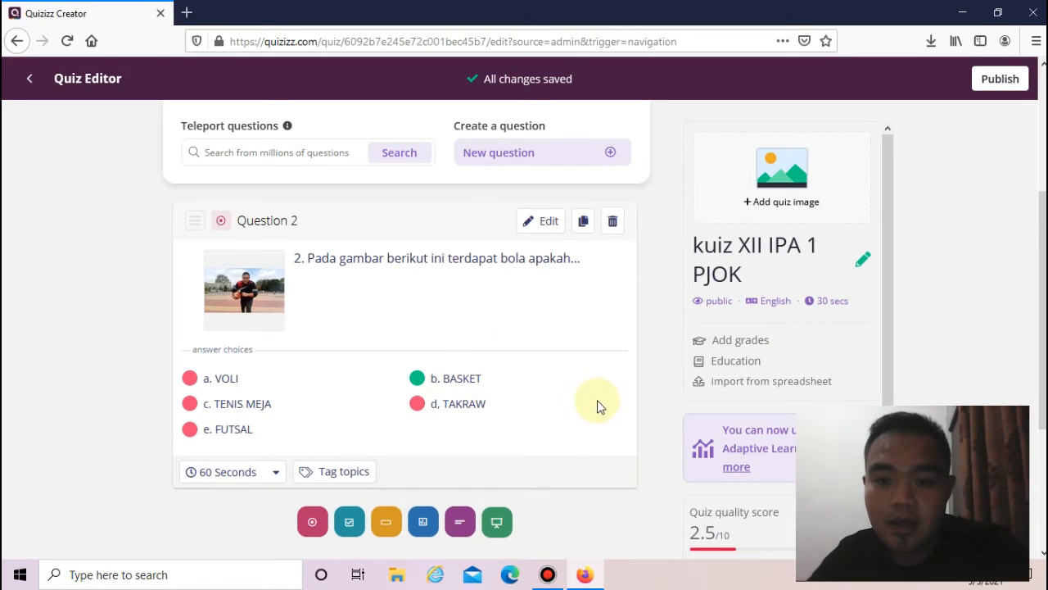
{"action": "left_click", "coordinate": [540, 219]}
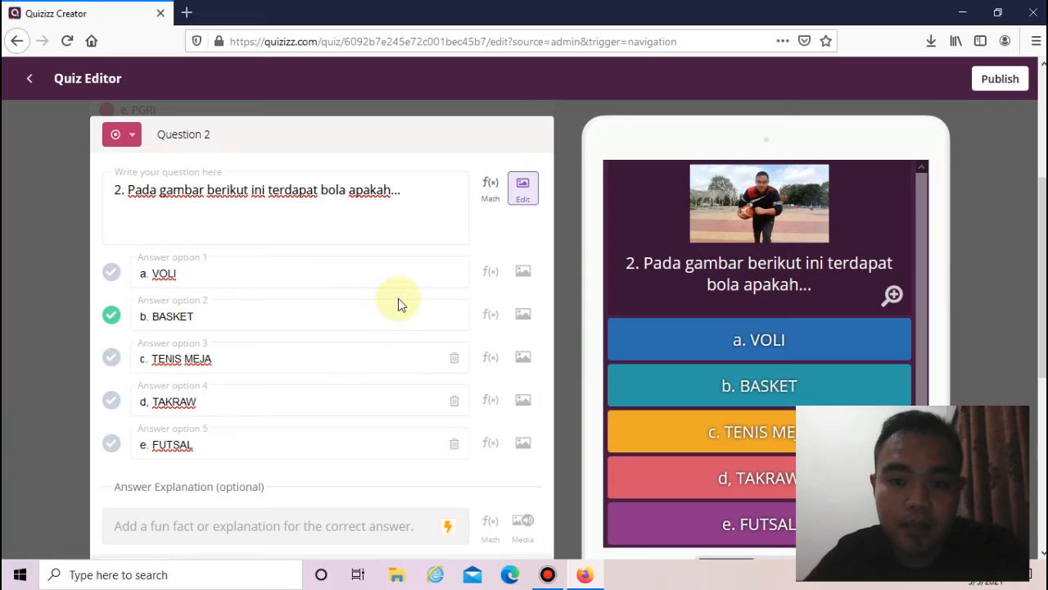
{"action": "scroll", "coordinate": [395, 300], "scroll_direction": "down", "scroll_amount": 2}
{"action": "scroll", "coordinate": [402, 309], "scroll_direction": "down", "scroll_amount": 3}
{"action": "scroll", "coordinate": [402, 311], "scroll_direction": "up", "scroll_amount": 3}
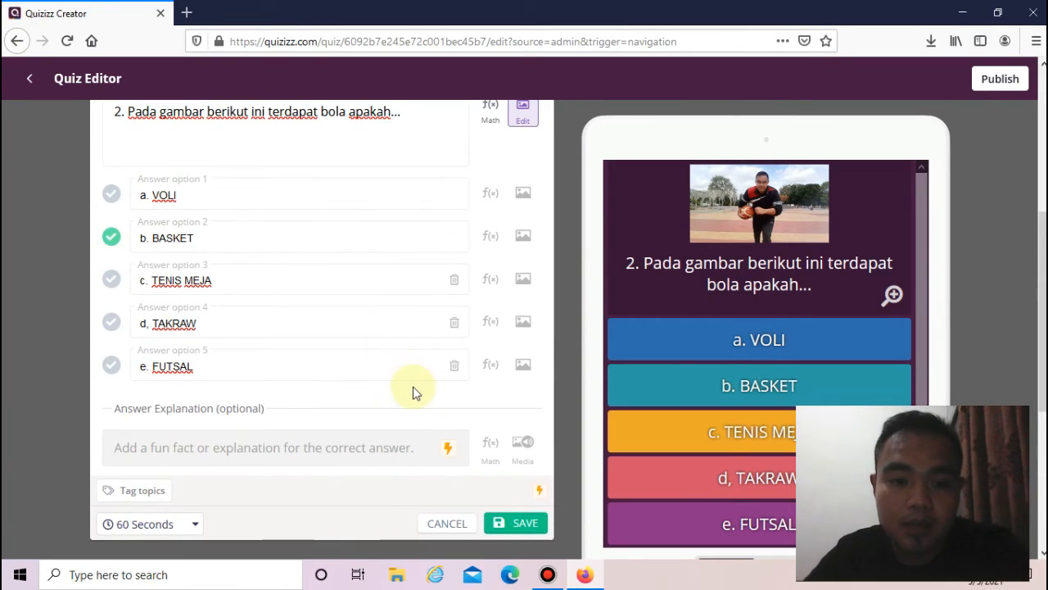
{"action": "scroll", "coordinate": [480, 392], "scroll_direction": "up", "scroll_amount": 2}
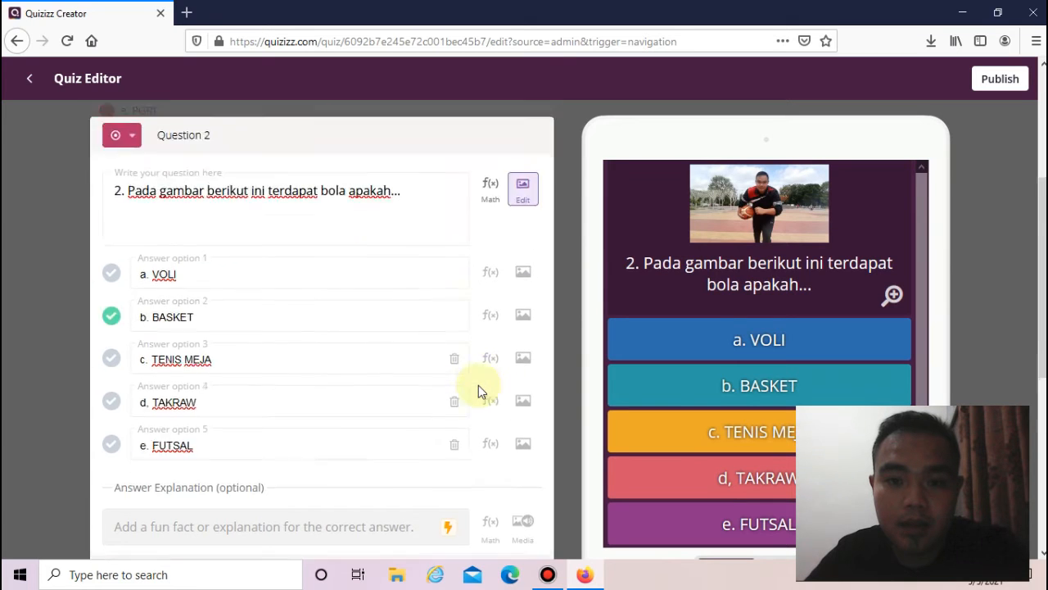
{"action": "scroll", "coordinate": [487, 430], "scroll_direction": "down", "scroll_amount": 2}
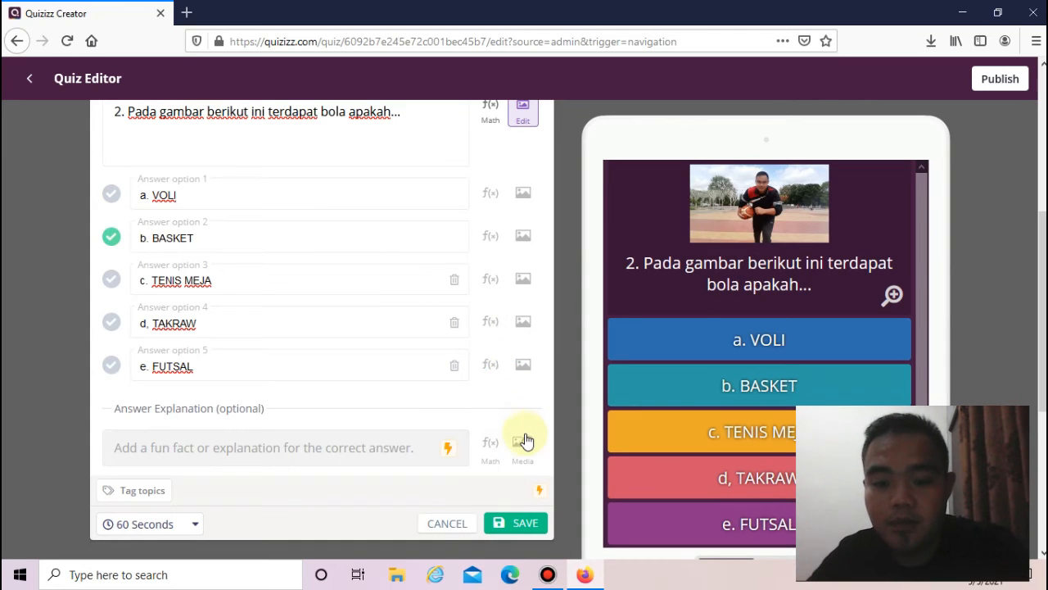
{"action": "left_click", "coordinate": [522, 529]}
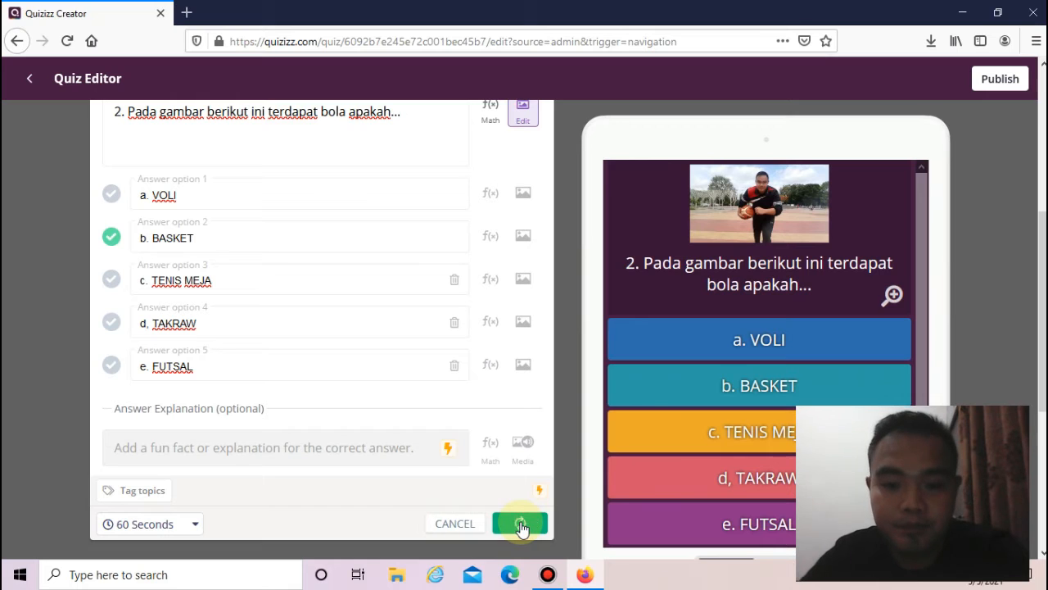
Add a fill-in-the-blank question as question 3, below question 2
{"action": "scroll", "coordinate": [471, 436], "scroll_direction": "up", "scroll_amount": 3}
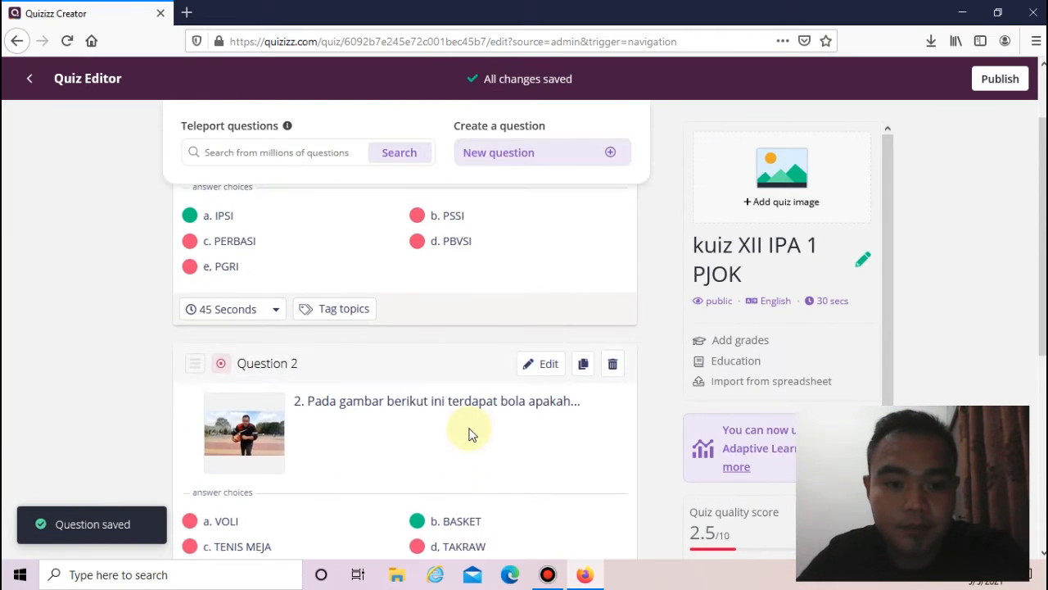
{"action": "scroll", "coordinate": [470, 433], "scroll_direction": "up", "scroll_amount": 1}
{"action": "scroll", "coordinate": [470, 432], "scroll_direction": "down", "scroll_amount": 5}
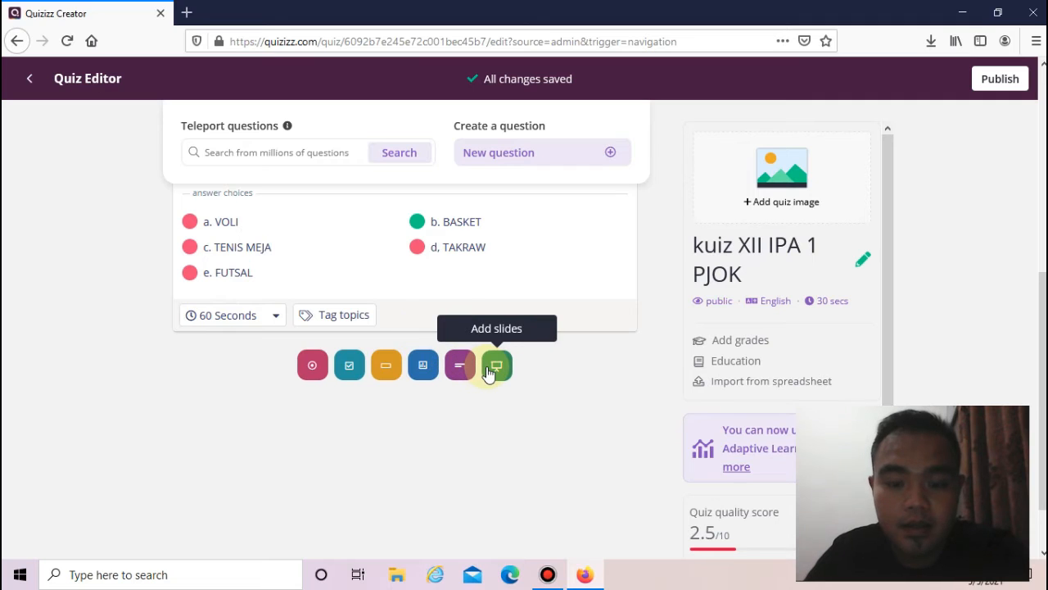
{"action": "left_click", "coordinate": [378, 368]}
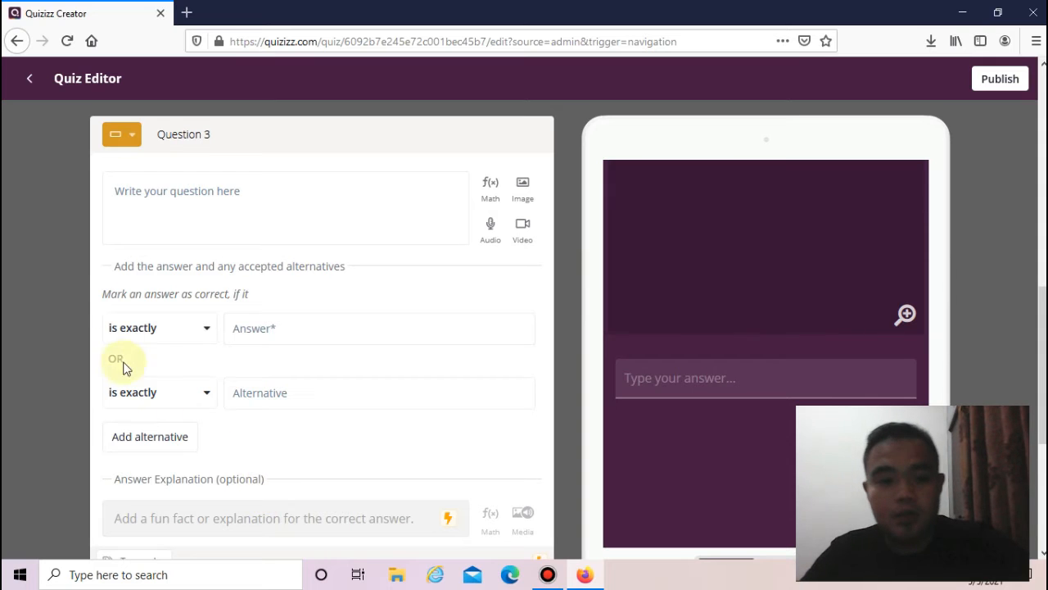
Enter "3. Sebutkan tiga permainan olahraga bola besar..." as the text of question 3
{"action": "left_click", "coordinate": [134, 199]}
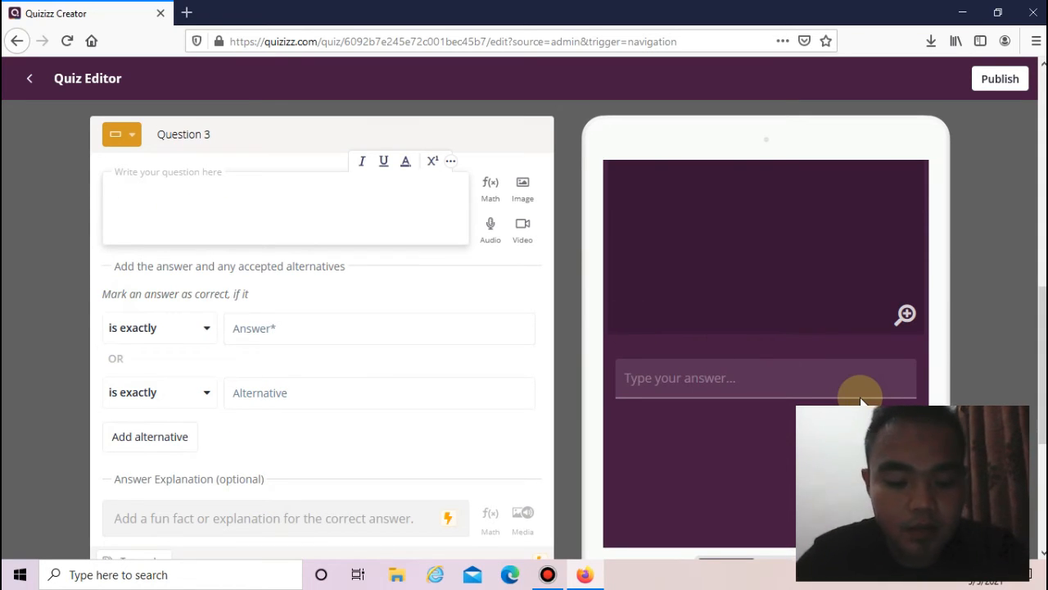
{"action": "type", "text": "3."}
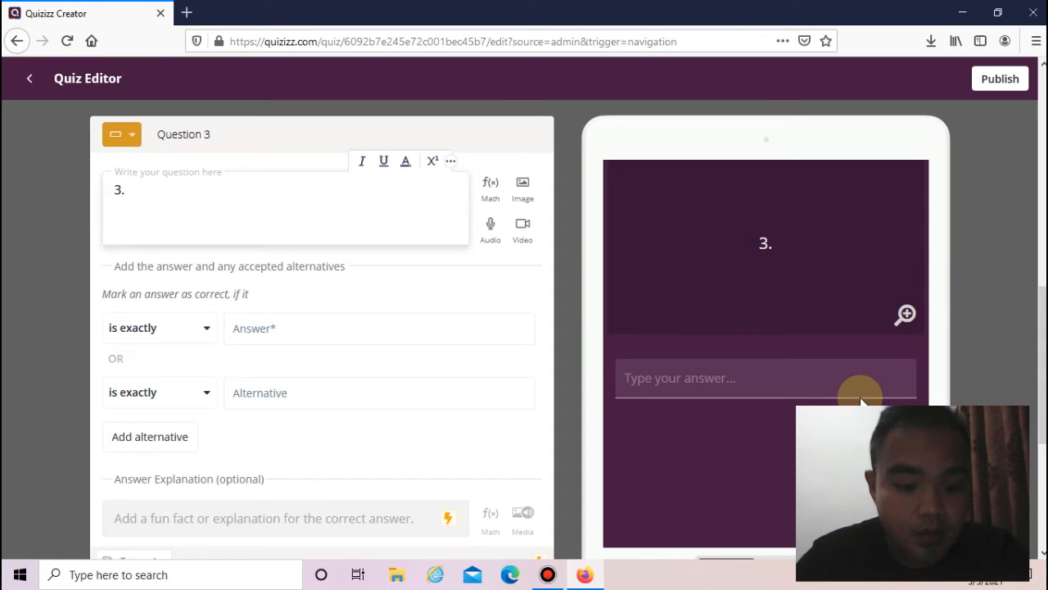
{"action": "type", "text": " s"}
{"action": "key", "text": "BackSpace"}
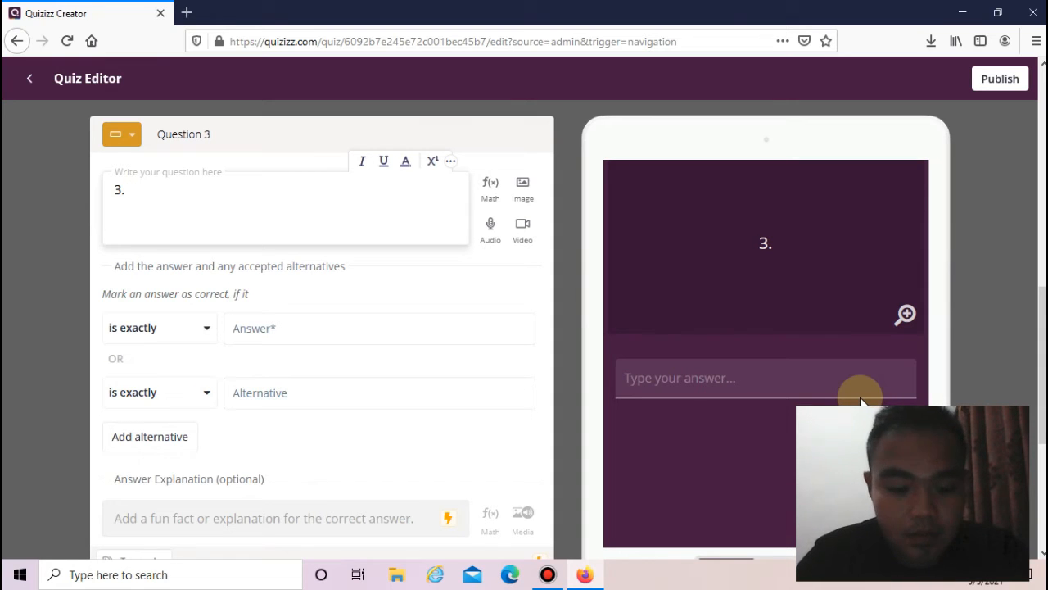
{"action": "type", "text": "Seb"}
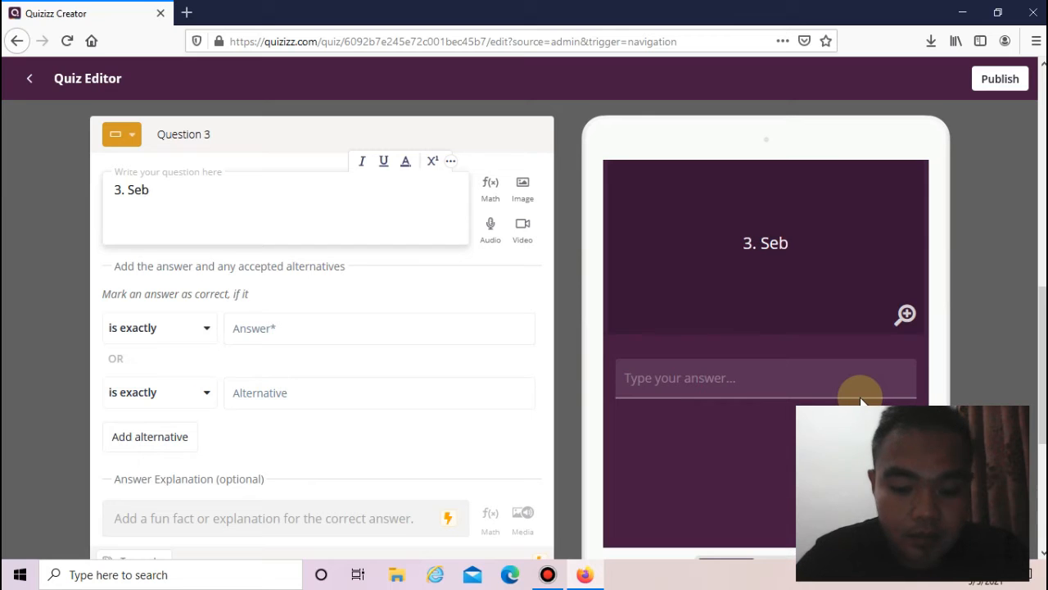
{"action": "type", "text": "utkan "}
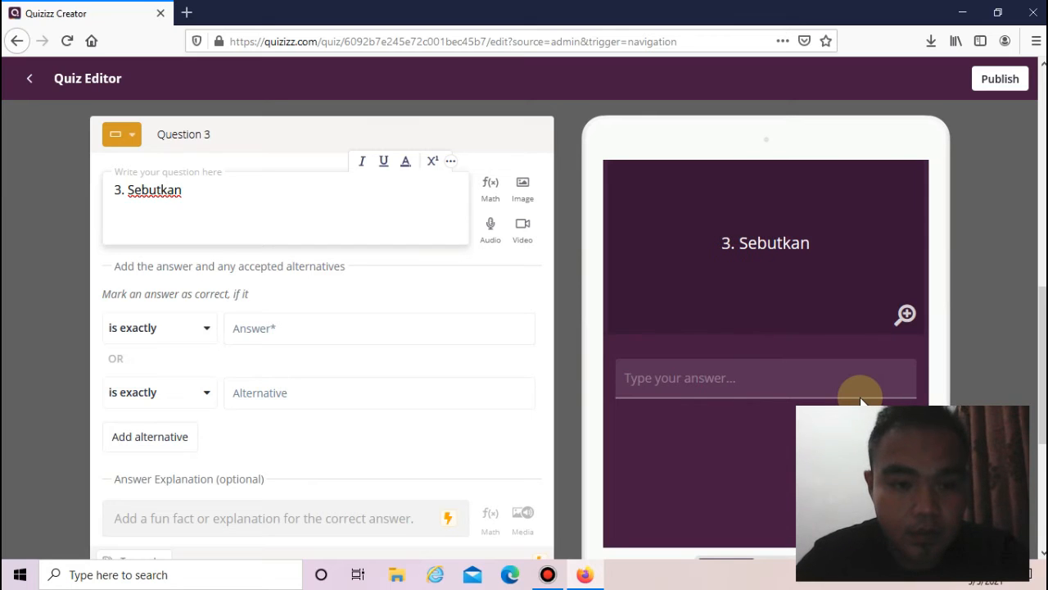
{"action": "type", "text": "t"}
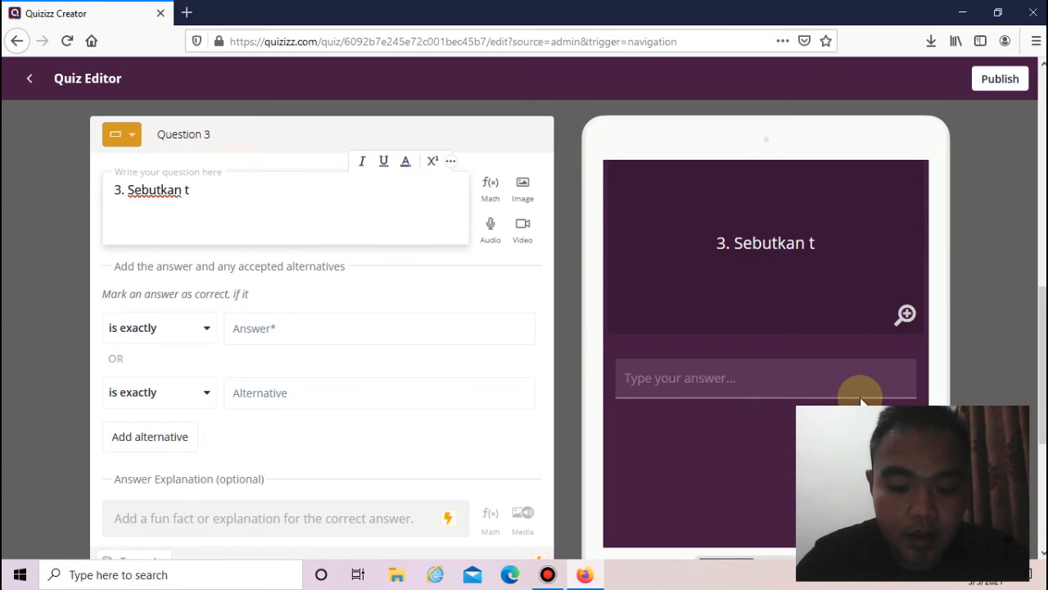
{"action": "type", "text": "iga p"}
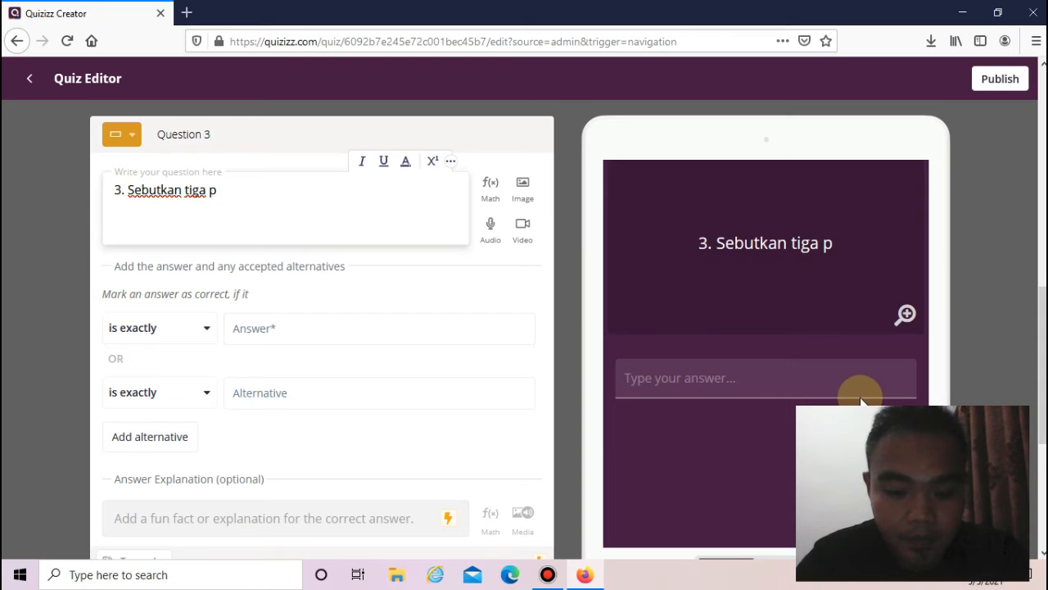
{"action": "type", "text": "ermaina"}
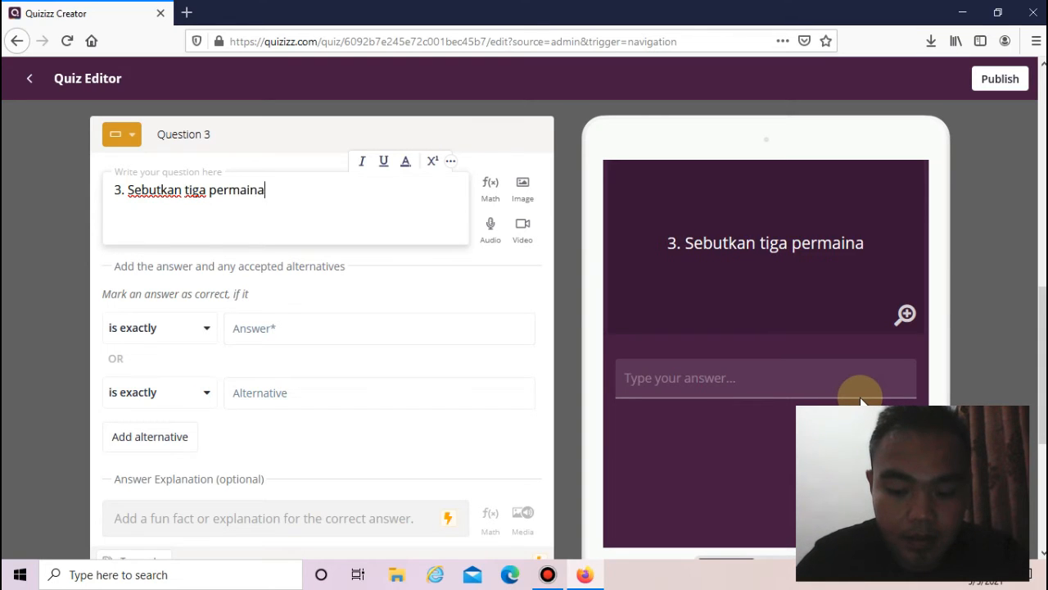
{"action": "type", "text": "n o"}
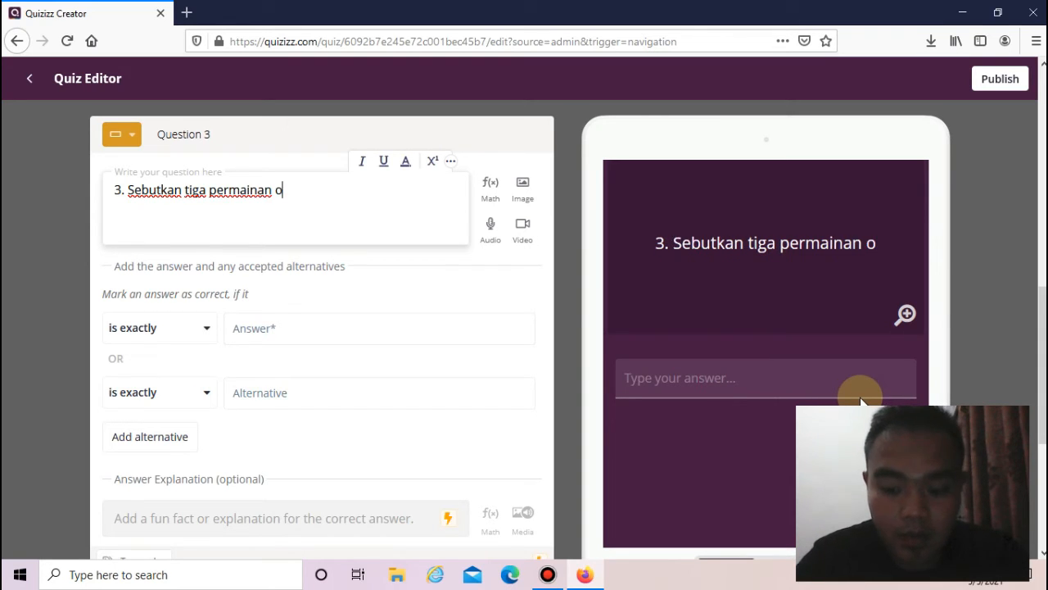
{"action": "type", "text": "lahraga bola b"}
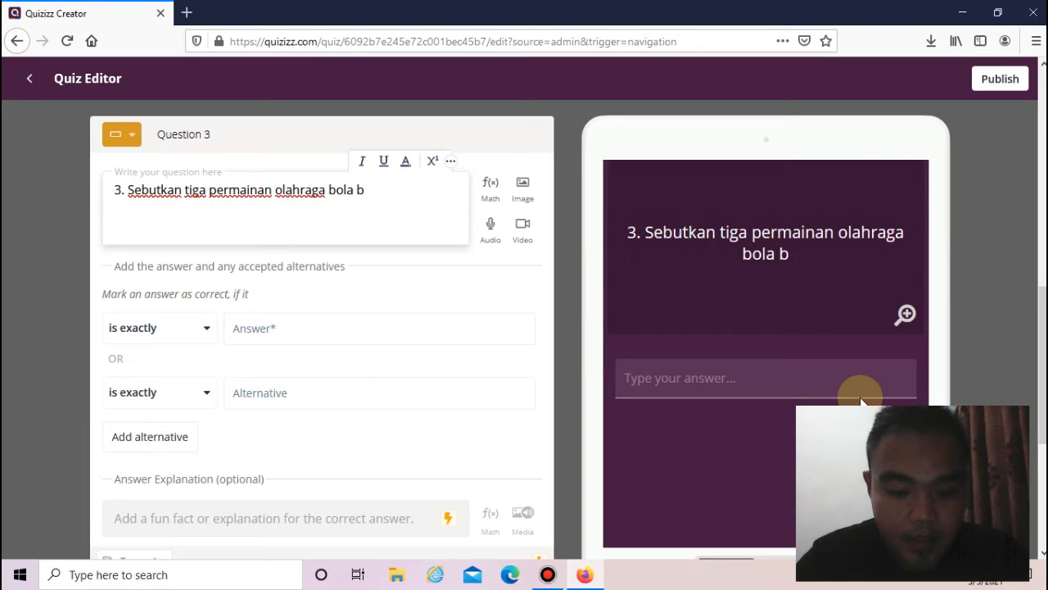
{"action": "type", "text": "esar..."}
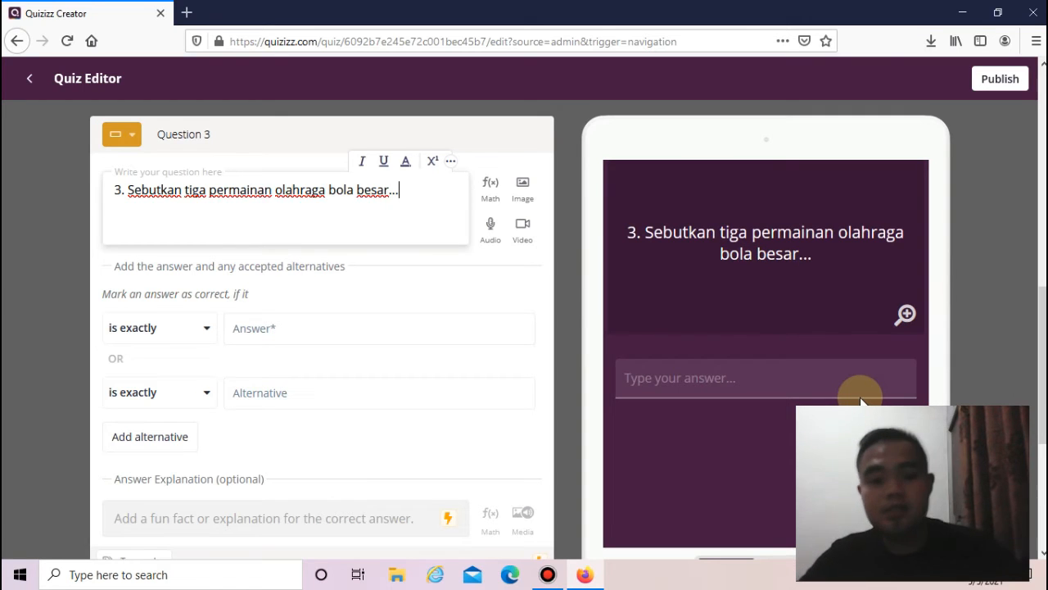
Enter "sepak bola, basket, voli" as the exact accepted answer of question 3
{"action": "left_click", "coordinate": [247, 335]}
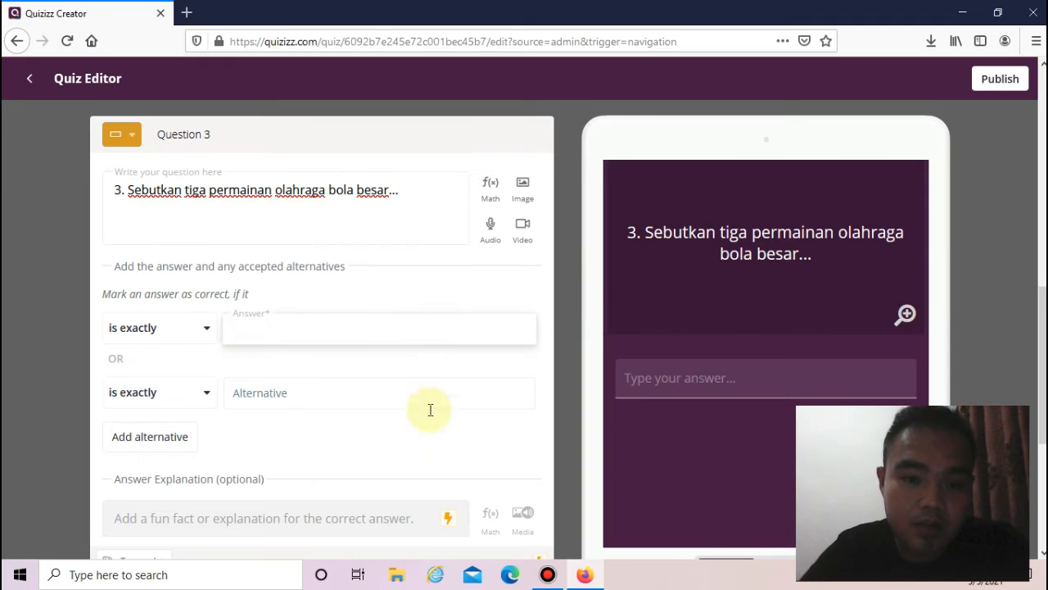
{"action": "type", "text": "sek"}
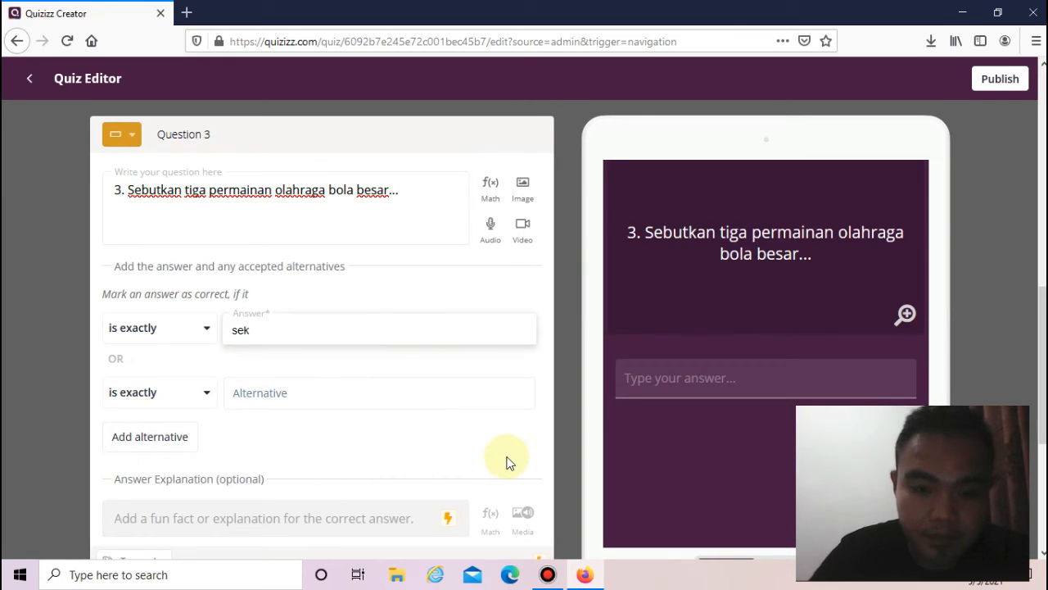
{"action": "type", "text": "ak bola,"}
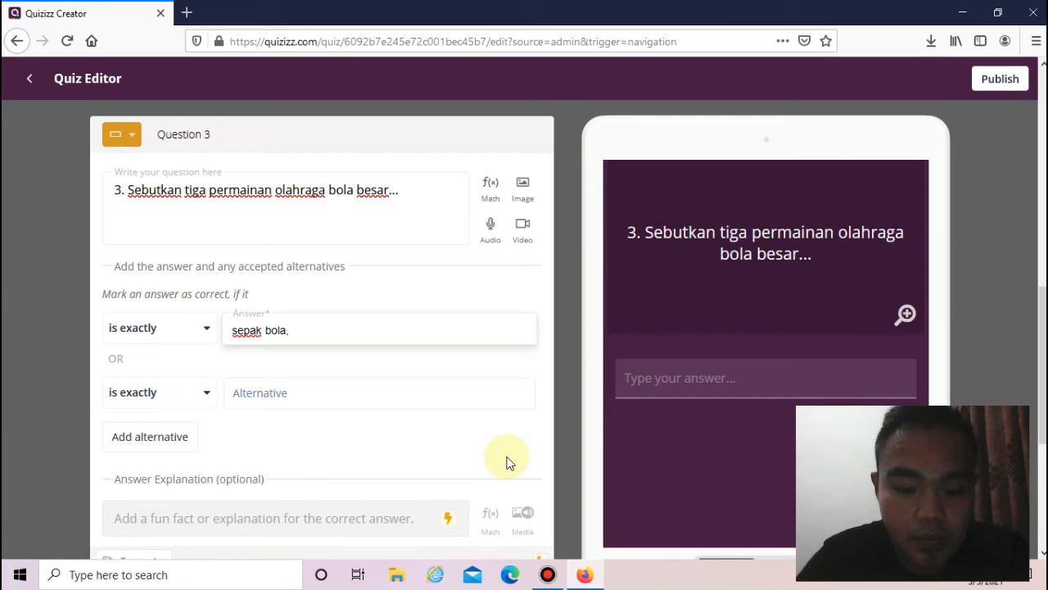
{"action": "type", "text": " f"}
{"action": "key", "text": "BackSpace"}
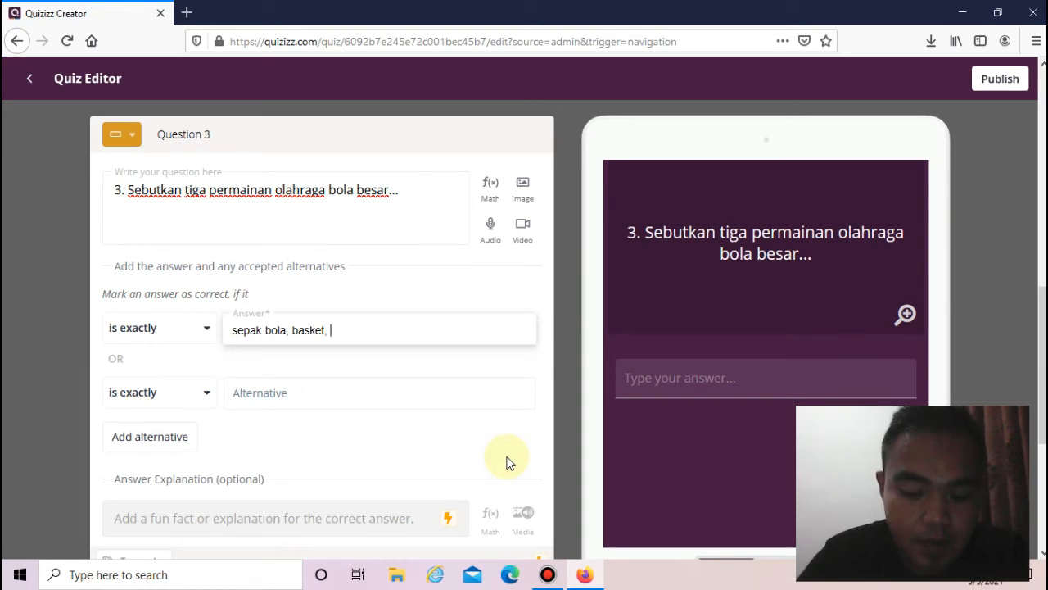
{"action": "type", "text": "basket, voli"}
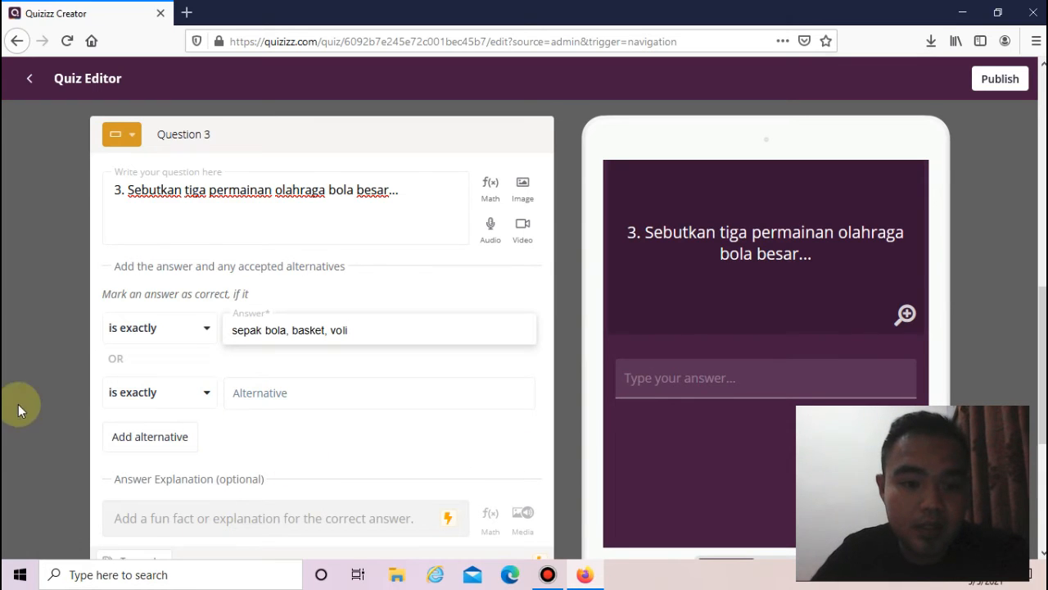
Enter "voli, basket , sepak bola" as an exact accepted alternative answer of question 3
{"action": "left_click", "coordinate": [259, 393]}
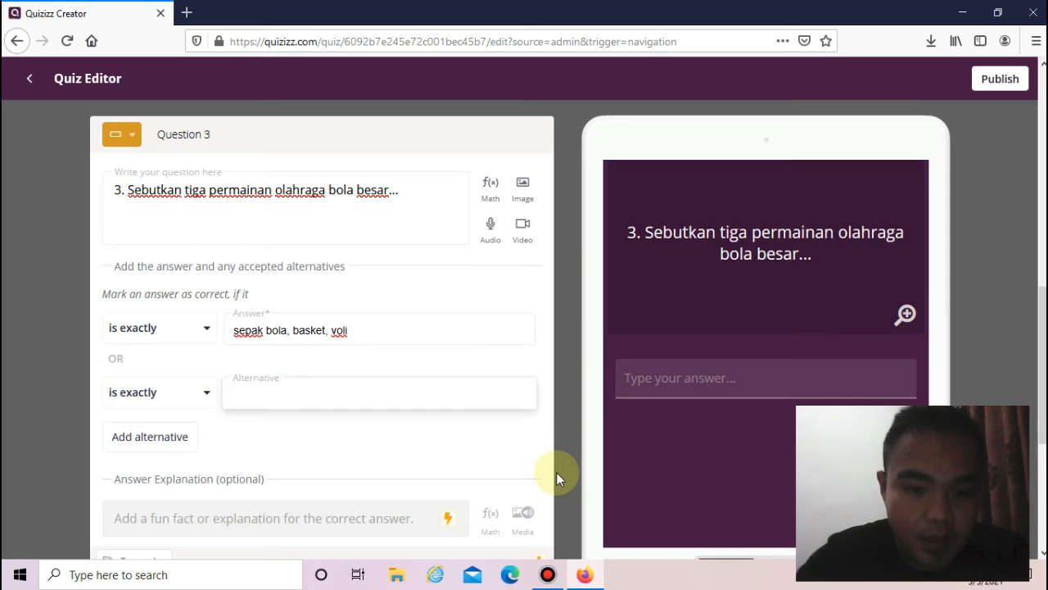
{"action": "type", "text": "voli, "}
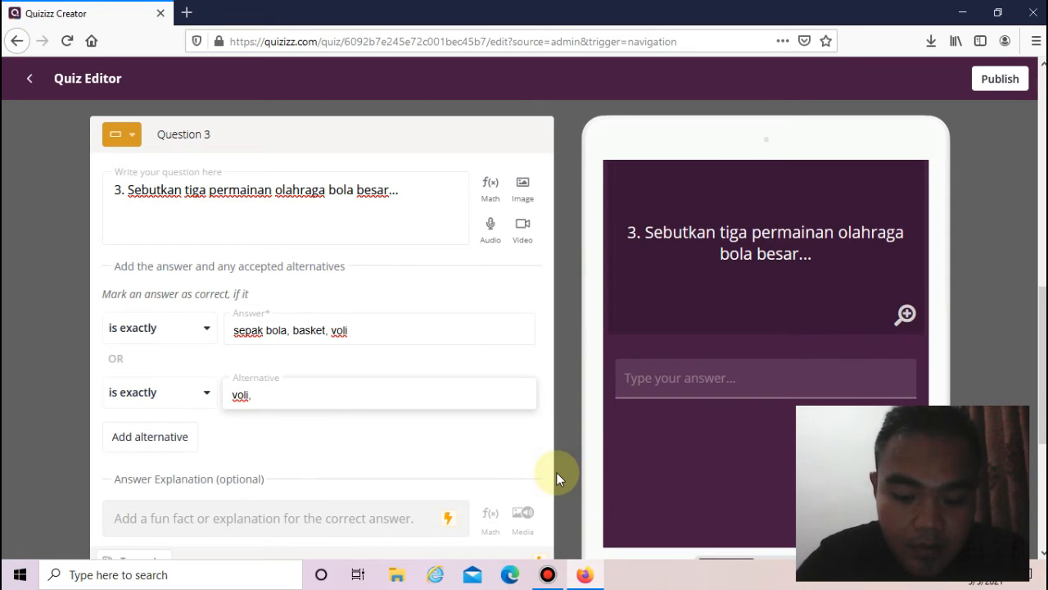
{"action": "type", "text": "basket"}
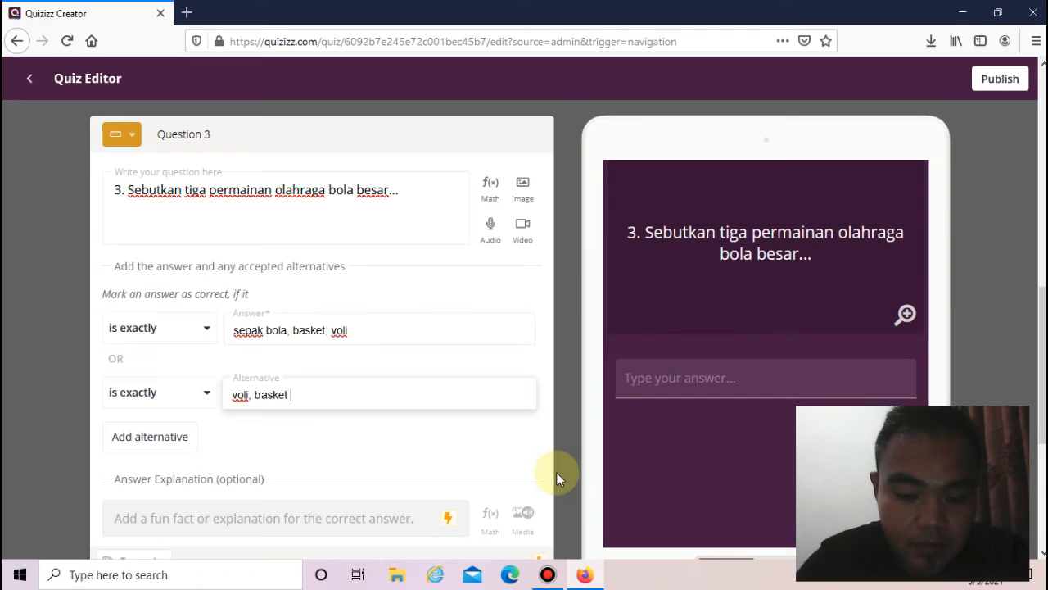
{"action": "type", "text": " , sepak bol"}
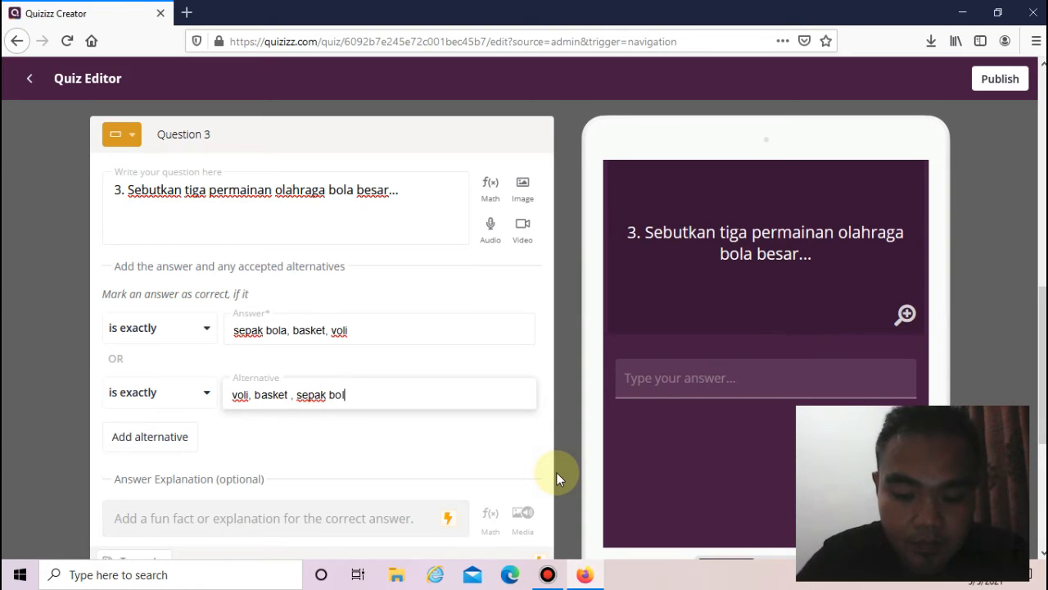
{"action": "type", "text": "a"}
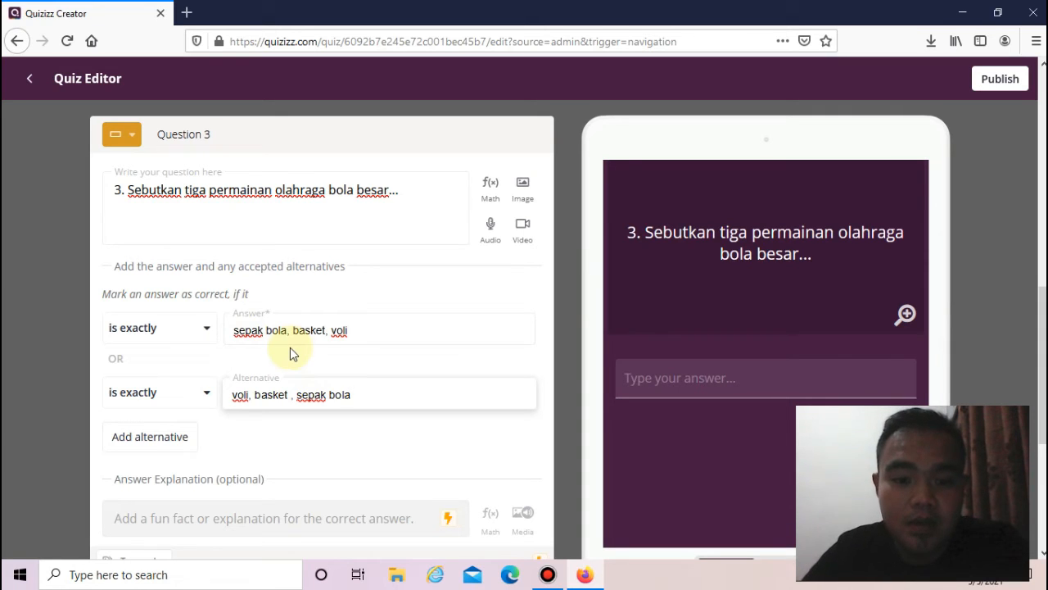
{"action": "scroll", "coordinate": [290, 348], "scroll_direction": "down", "scroll_amount": 2}
{"action": "scroll", "coordinate": [296, 364], "scroll_direction": "up", "scroll_amount": 2}
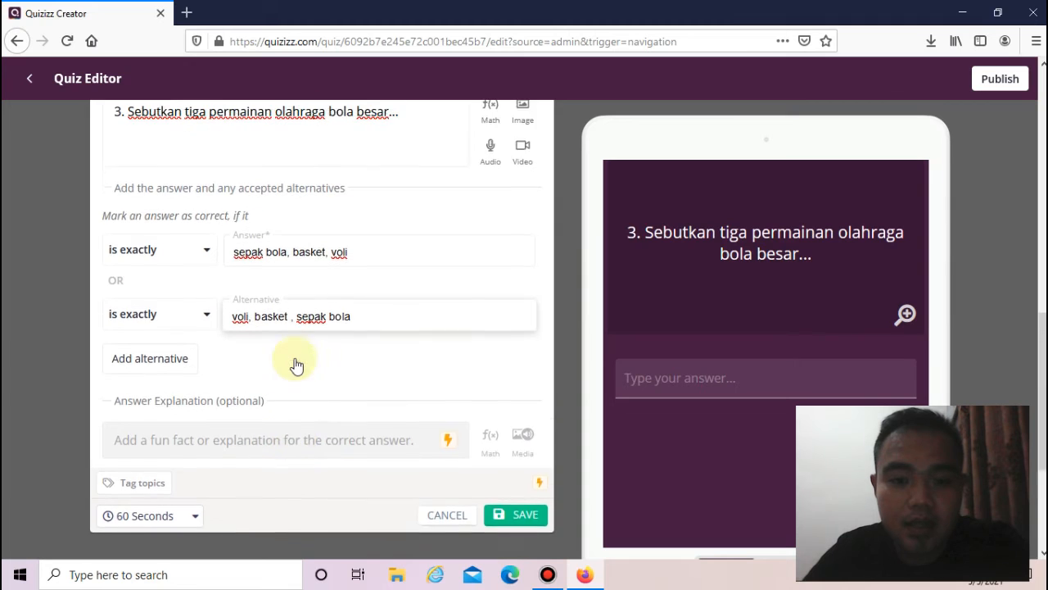
{"action": "scroll", "coordinate": [296, 365], "scroll_direction": "down", "scroll_amount": 2}
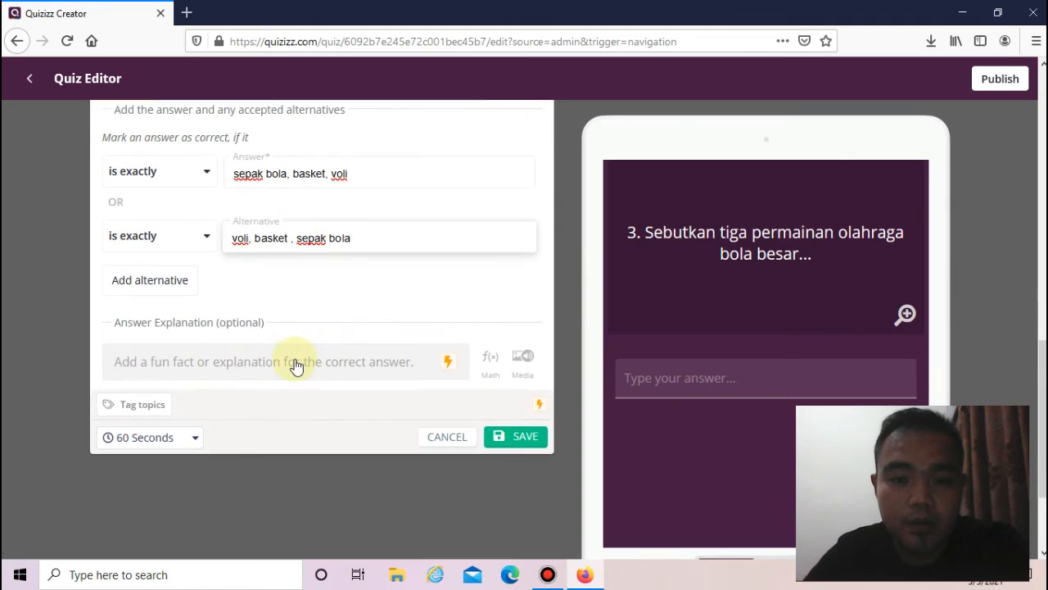
{"action": "scroll", "coordinate": [296, 366], "scroll_direction": "up", "scroll_amount": 2}
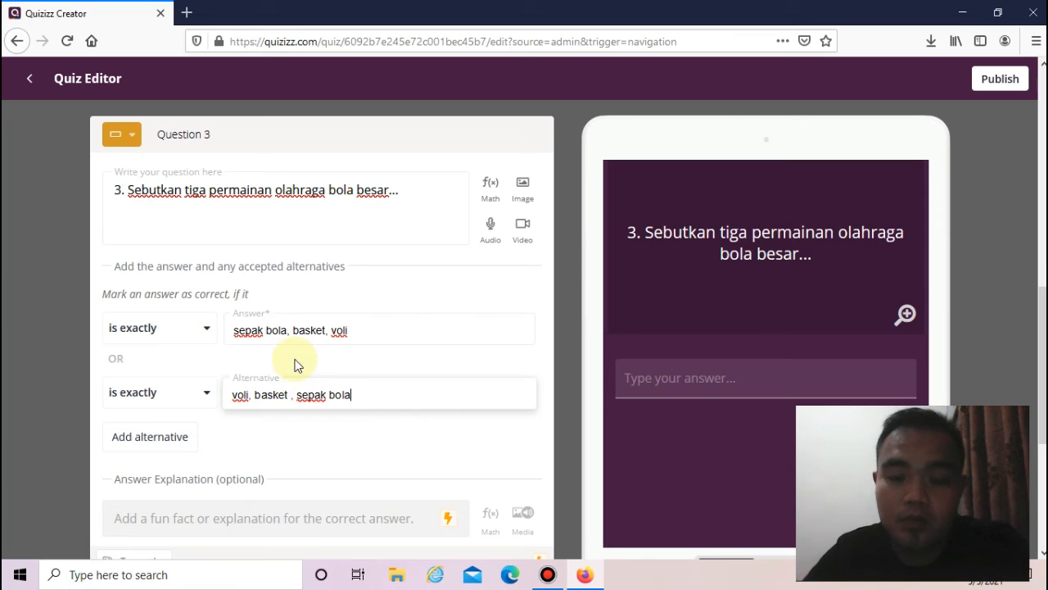
Set the time limit of question 3 to 5 minutes
{"action": "scroll", "coordinate": [296, 365], "scroll_direction": "down", "scroll_amount": 1}
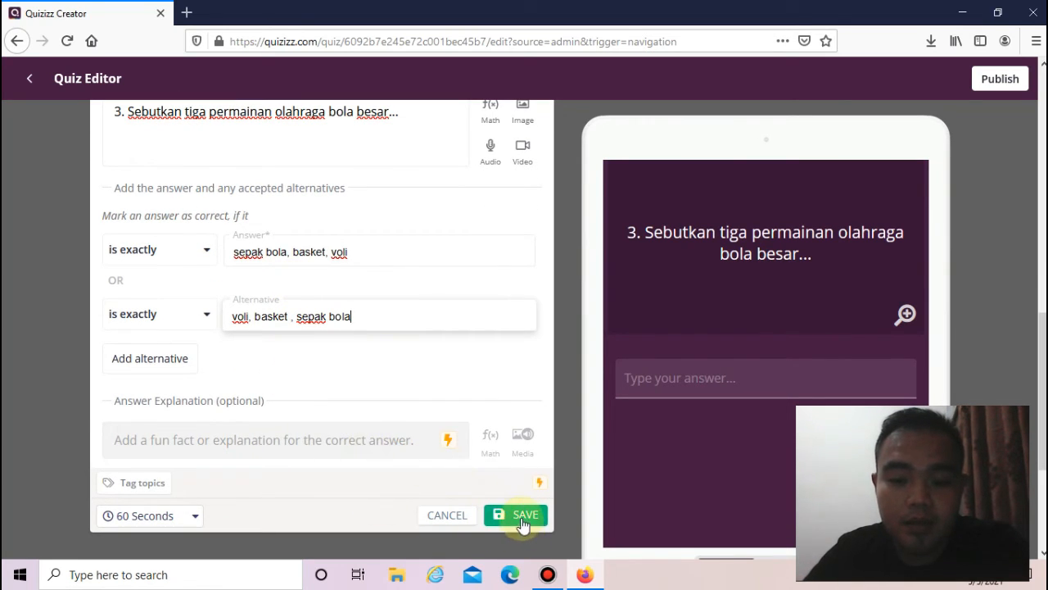
{"action": "left_click", "coordinate": [191, 509]}
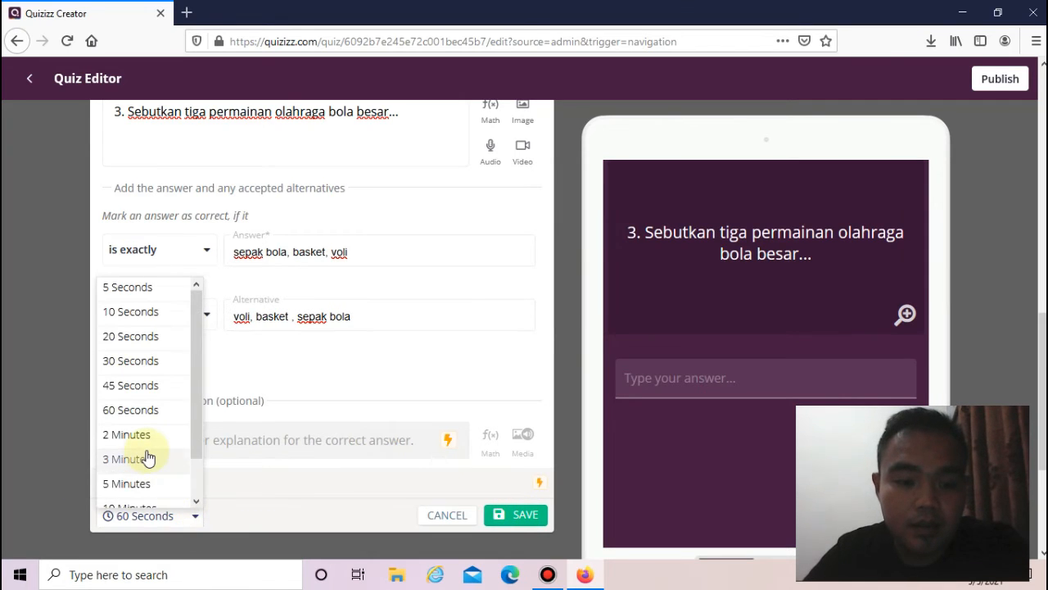
{"action": "scroll", "coordinate": [146, 456], "scroll_direction": "down", "scroll_amount": 1}
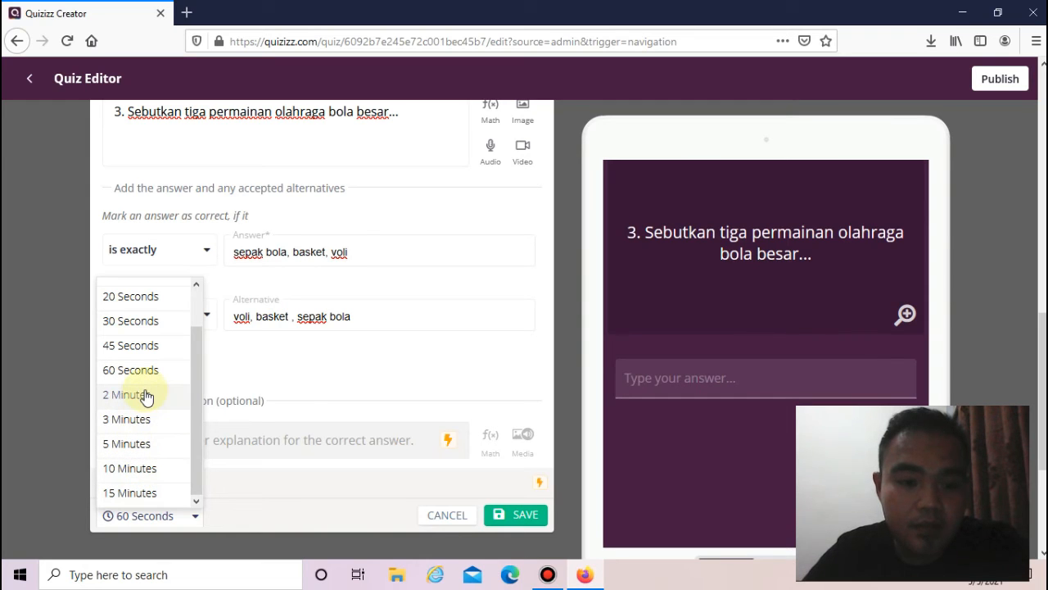
{"action": "left_click", "coordinate": [138, 444]}
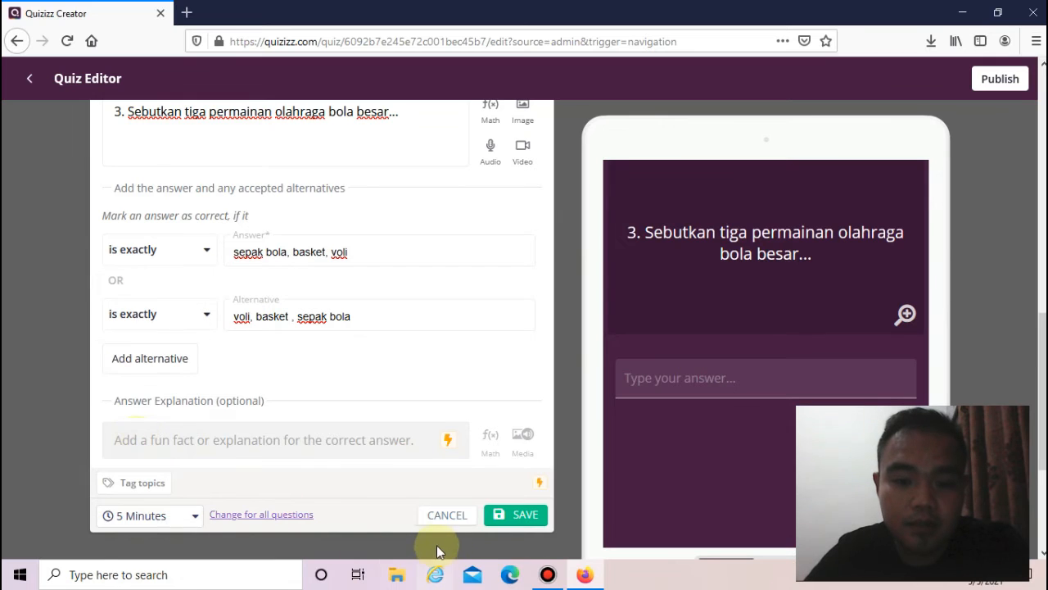
Look at the equation editor available for the text of question 3 and close it without inserting anything
{"action": "scroll", "coordinate": [423, 537], "scroll_direction": "up", "scroll_amount": 3}
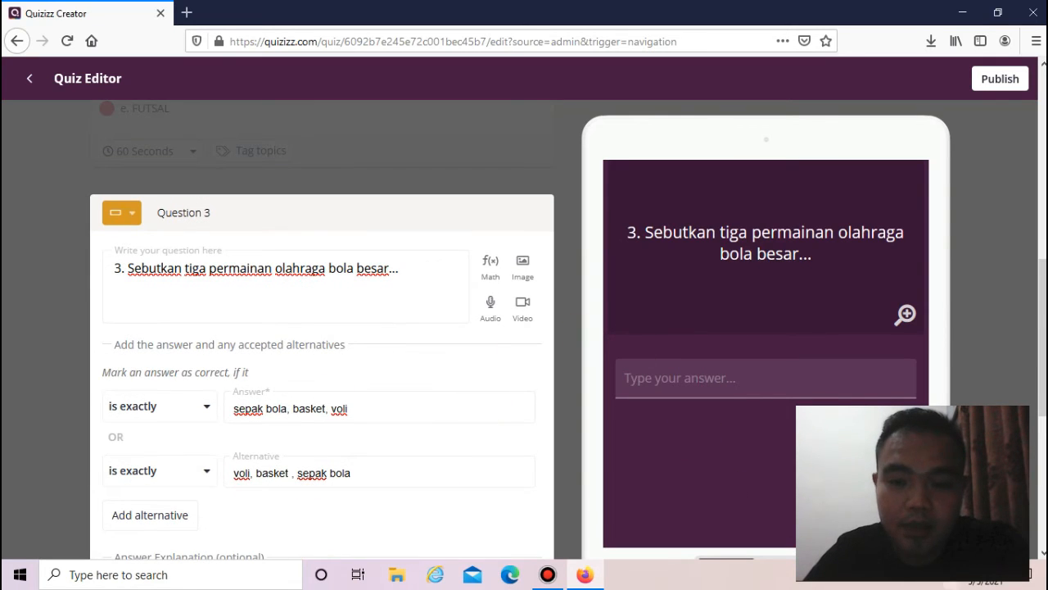
{"action": "left_click", "coordinate": [489, 270]}
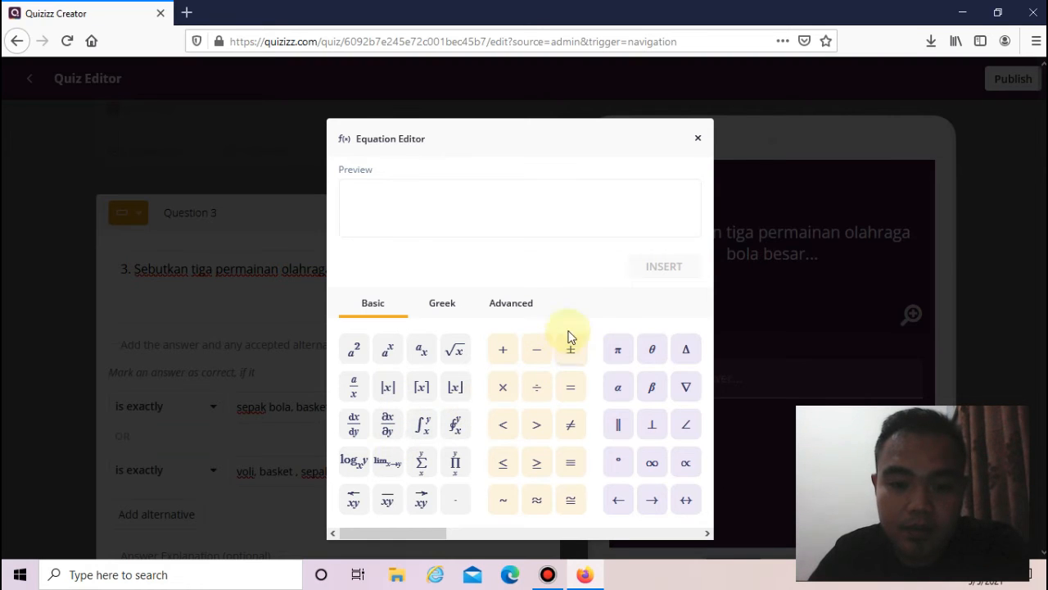
{"action": "left_click", "coordinate": [697, 141]}
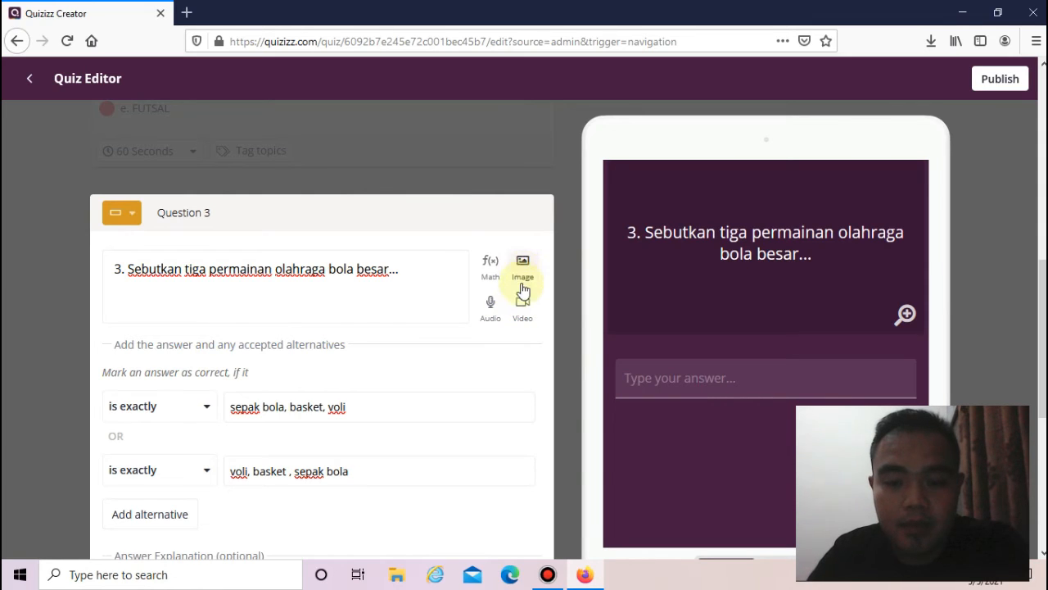
Save question 3 and review all the questions in the quiz
{"action": "scroll", "coordinate": [521, 285], "scroll_direction": "down", "scroll_amount": 3}
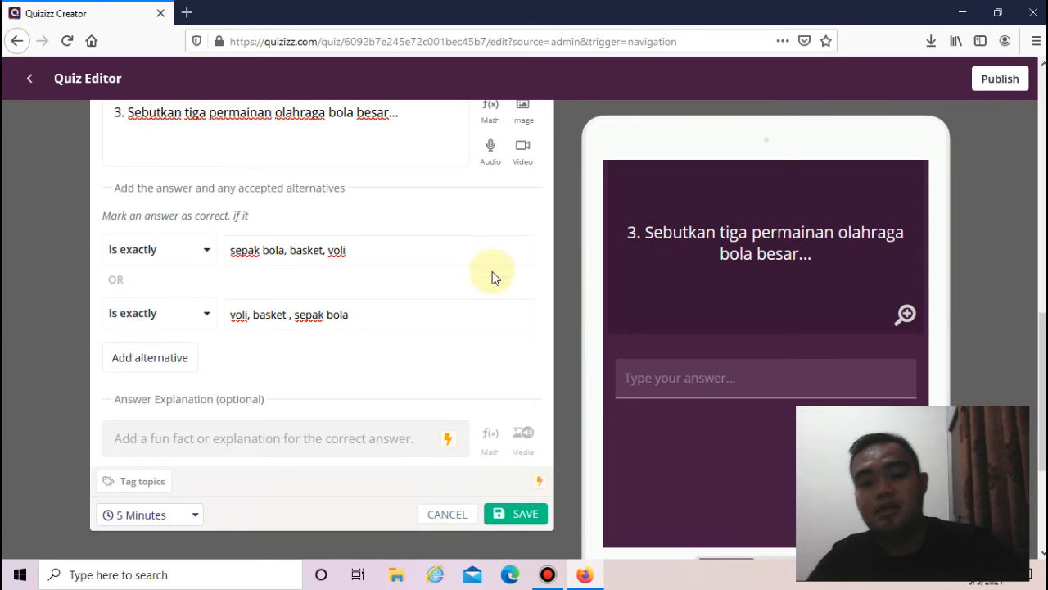
{"action": "left_click", "coordinate": [520, 513]}
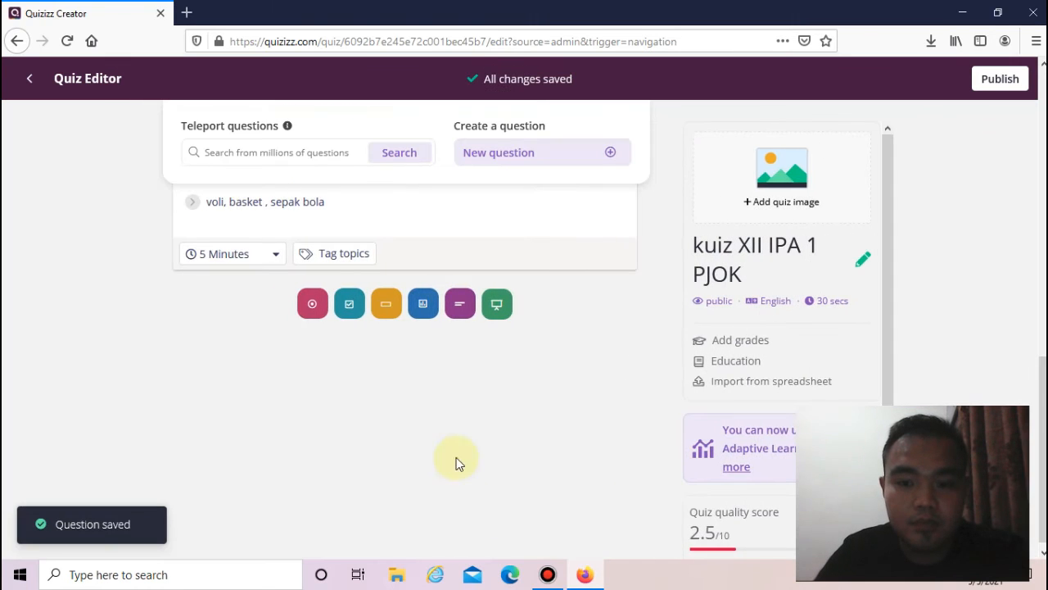
{"action": "scroll", "coordinate": [421, 434], "scroll_direction": "up", "scroll_amount": 5}
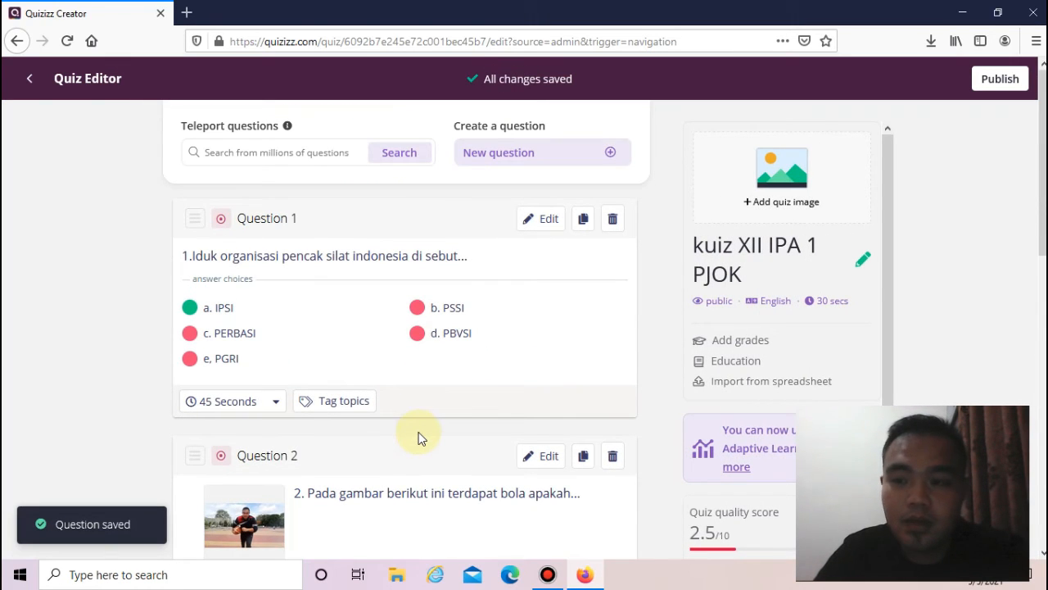
{"action": "scroll", "coordinate": [418, 437], "scroll_direction": "down", "scroll_amount": 8}
{"action": "scroll", "coordinate": [417, 437], "scroll_direction": "up", "scroll_amount": 5}
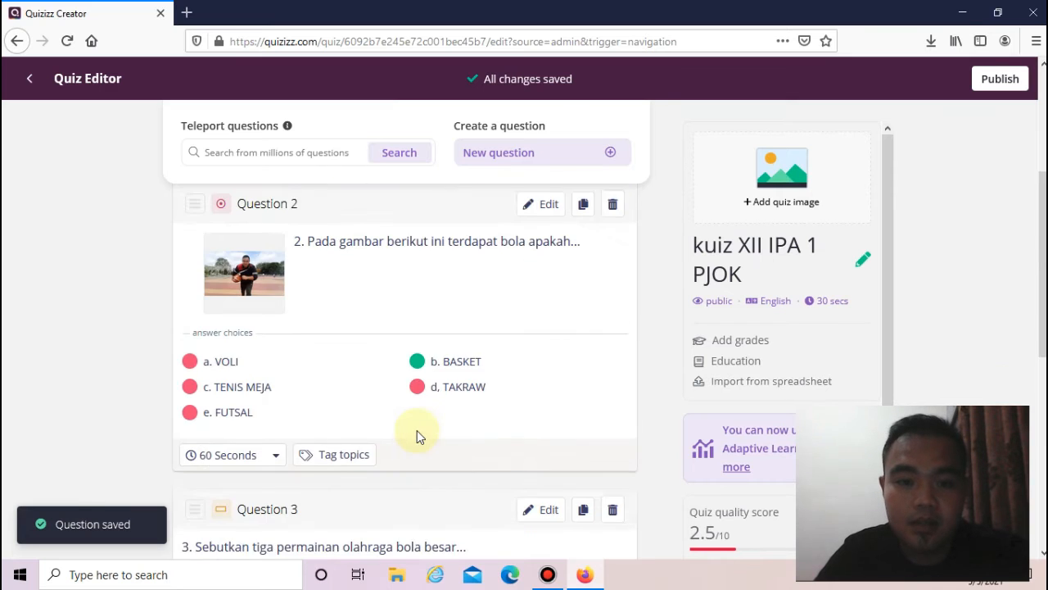
{"action": "scroll", "coordinate": [417, 436], "scroll_direction": "up", "scroll_amount": 3}
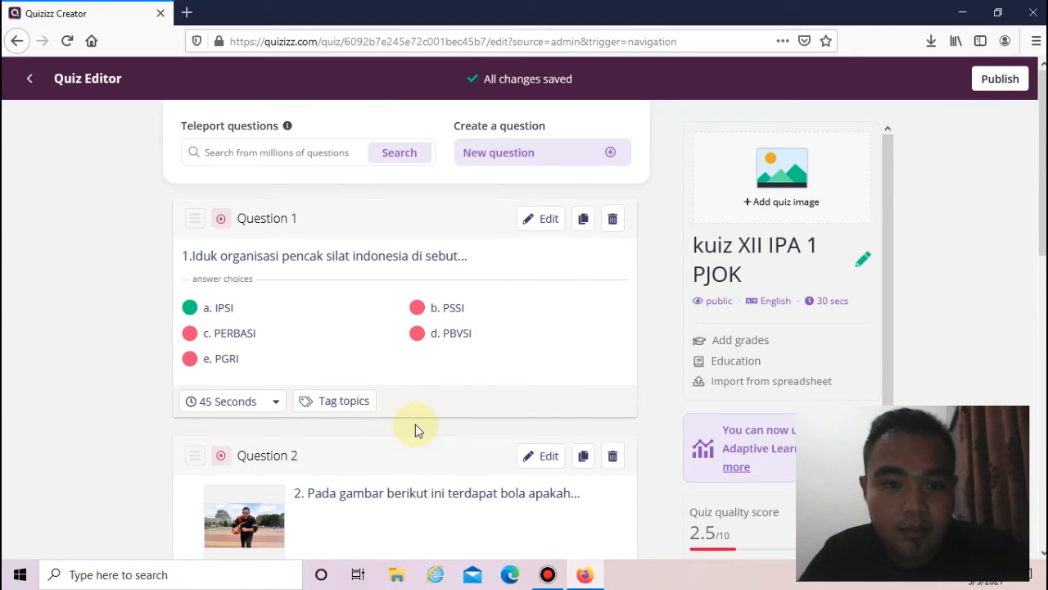
{"action": "scroll", "coordinate": [415, 424], "scroll_direction": "down", "scroll_amount": 3}
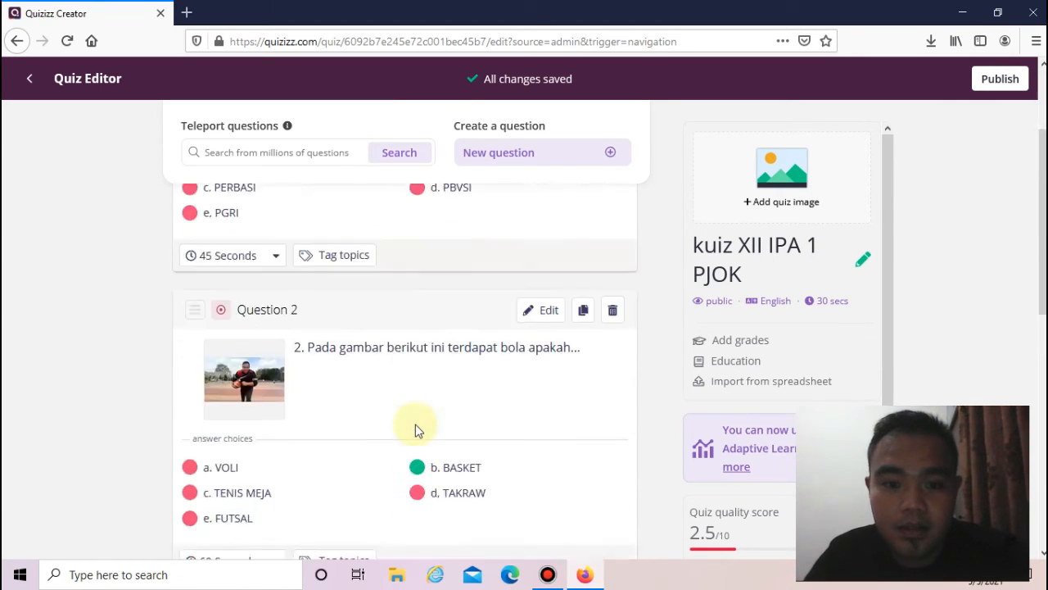
{"action": "scroll", "coordinate": [415, 424], "scroll_direction": "down", "scroll_amount": 3}
{"action": "scroll", "coordinate": [416, 424], "scroll_direction": "up", "scroll_amount": 5}
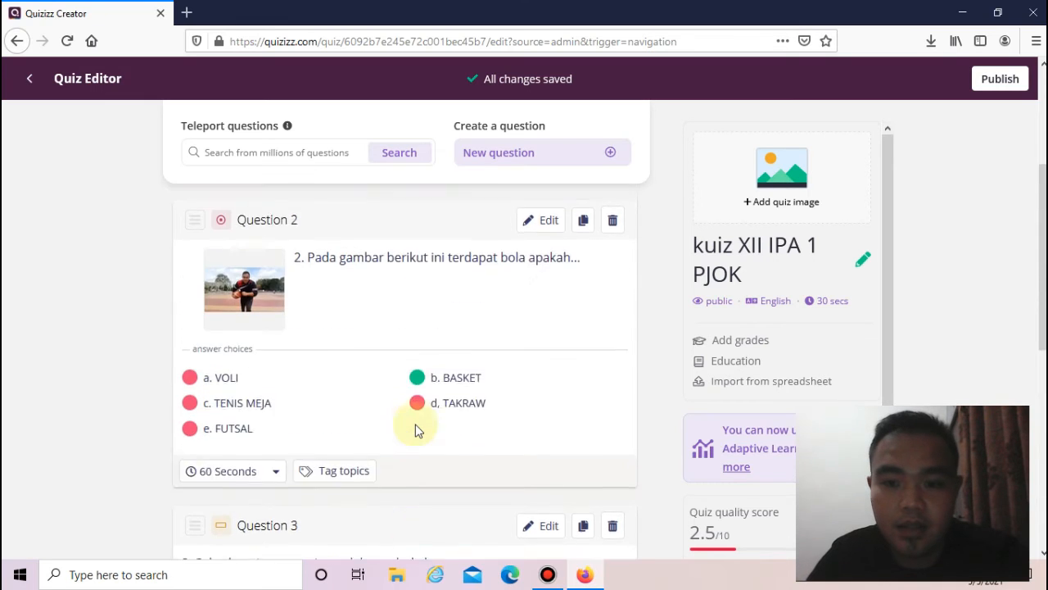
Start publishing the quiz and set its grade range from 12th to 12th in the quiz details
{"action": "left_click", "coordinate": [997, 90]}
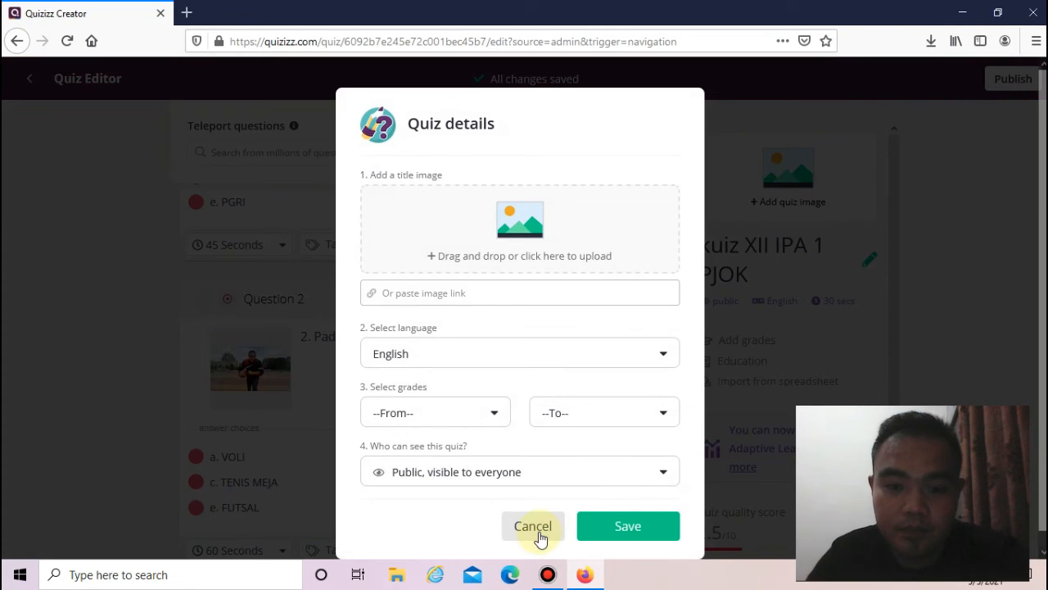
{"action": "left_click", "coordinate": [496, 421]}
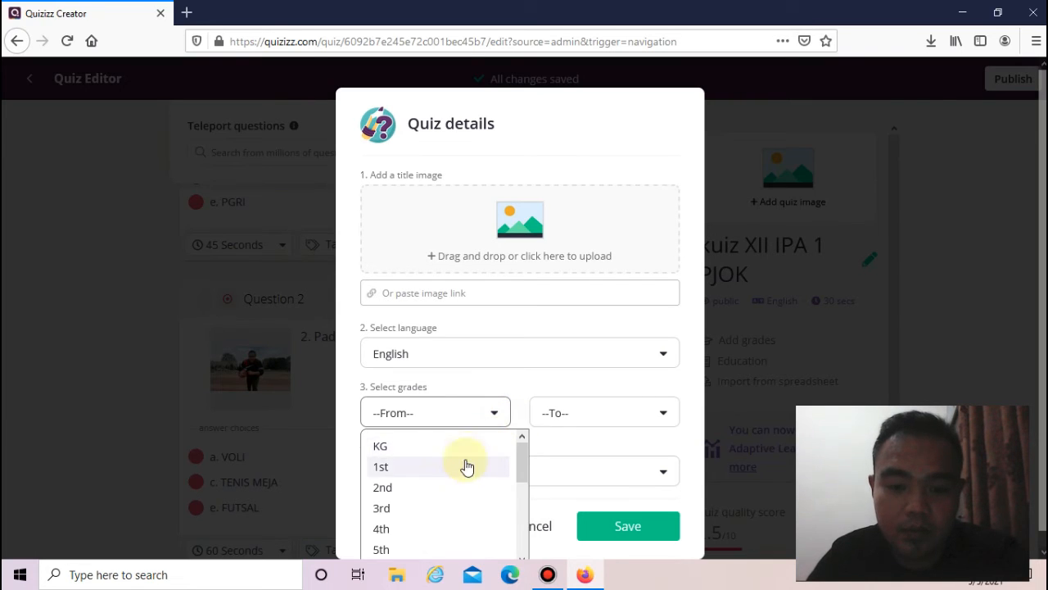
{"action": "scroll", "coordinate": [455, 480], "scroll_direction": "down", "scroll_amount": 3}
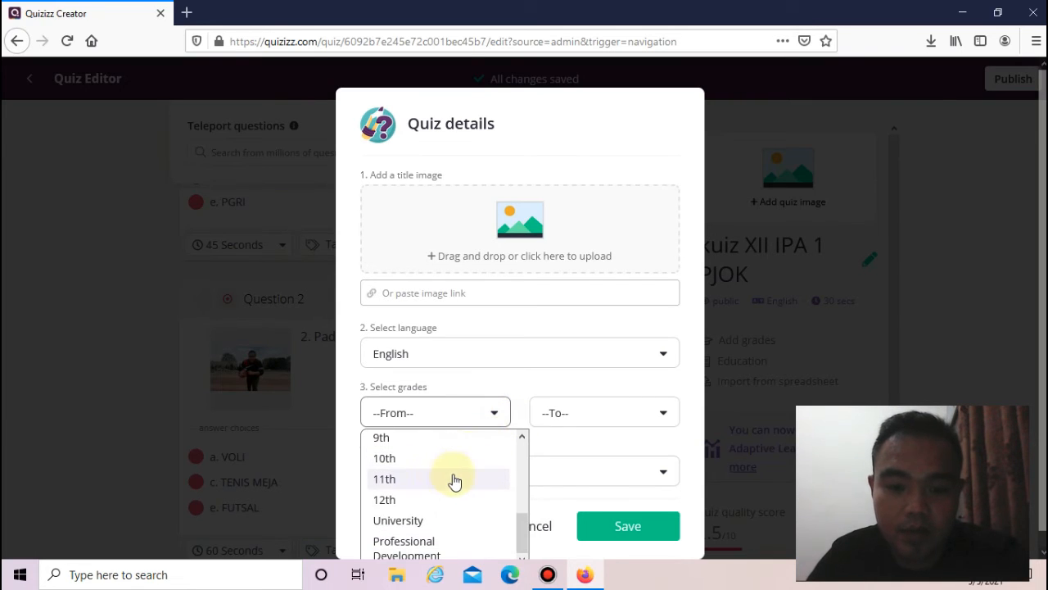
{"action": "left_click", "coordinate": [401, 503]}
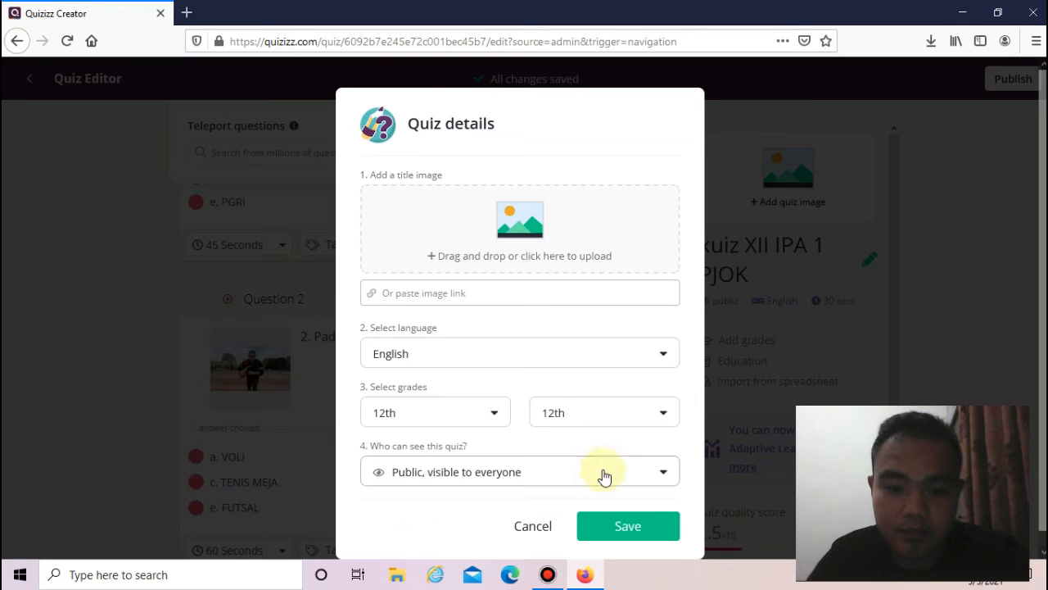
Check the available choices for who can see the quiz
{"action": "scroll", "coordinate": [545, 449], "scroll_direction": "down", "scroll_amount": 1}
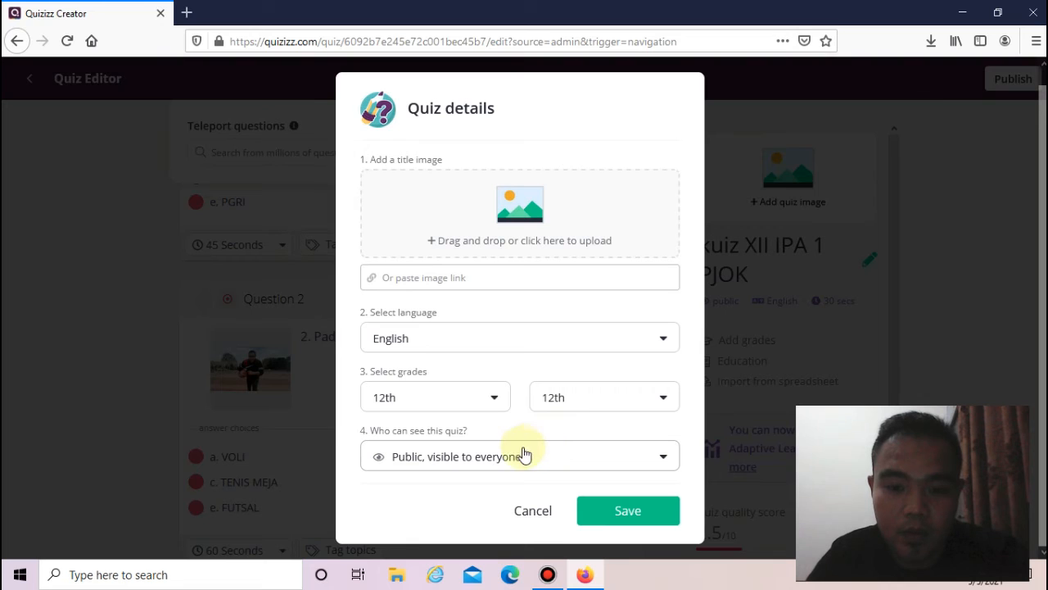
{"action": "left_click", "coordinate": [500, 459]}
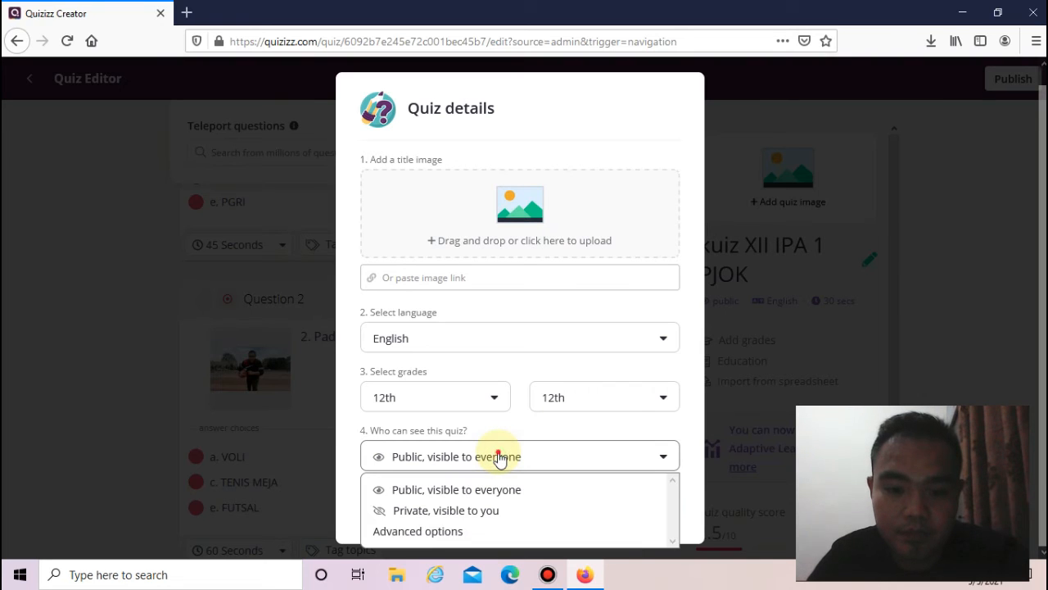
{"action": "scroll", "coordinate": [491, 426], "scroll_direction": "up", "scroll_amount": 1}
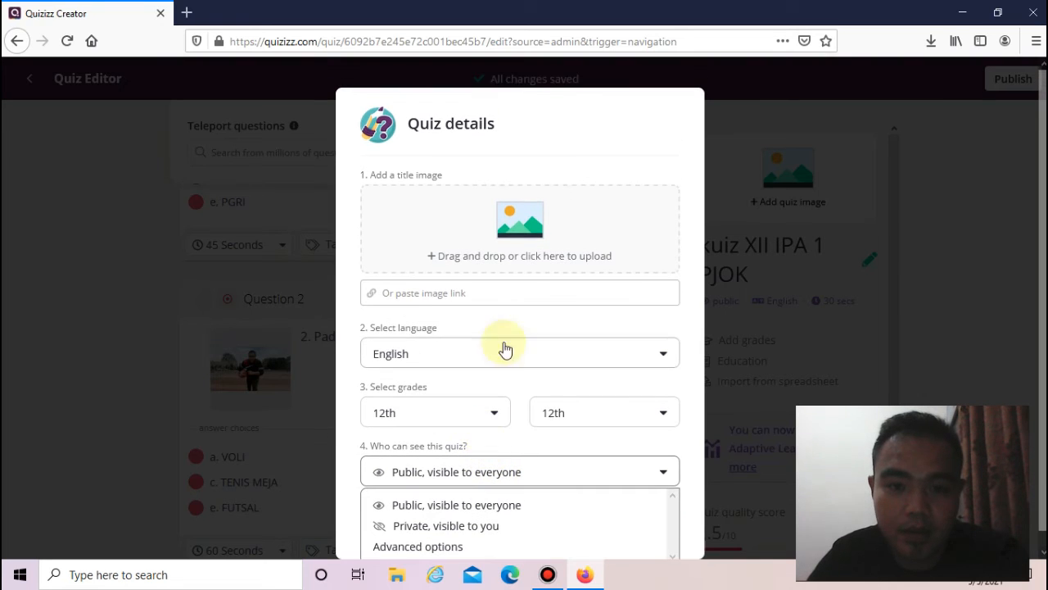
Upload "WhatsApp Image 2021-03-06 at 20.35.35.jpeg" from Downloads as the quiz's title image and save the quiz details
{"action": "left_click", "coordinate": [521, 255]}
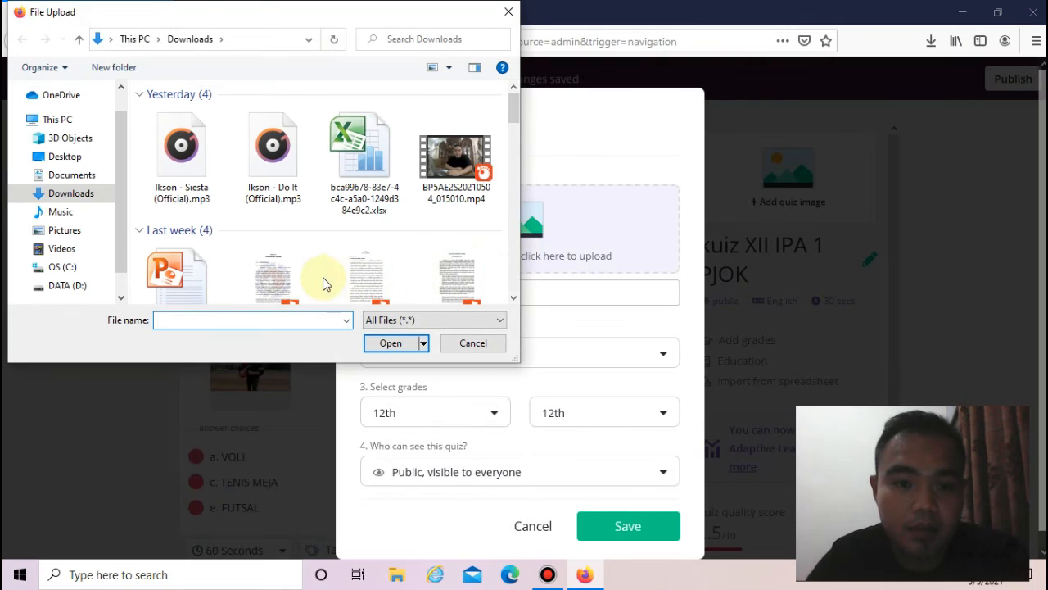
{"action": "scroll", "coordinate": [286, 234], "scroll_direction": "down", "scroll_amount": 10}
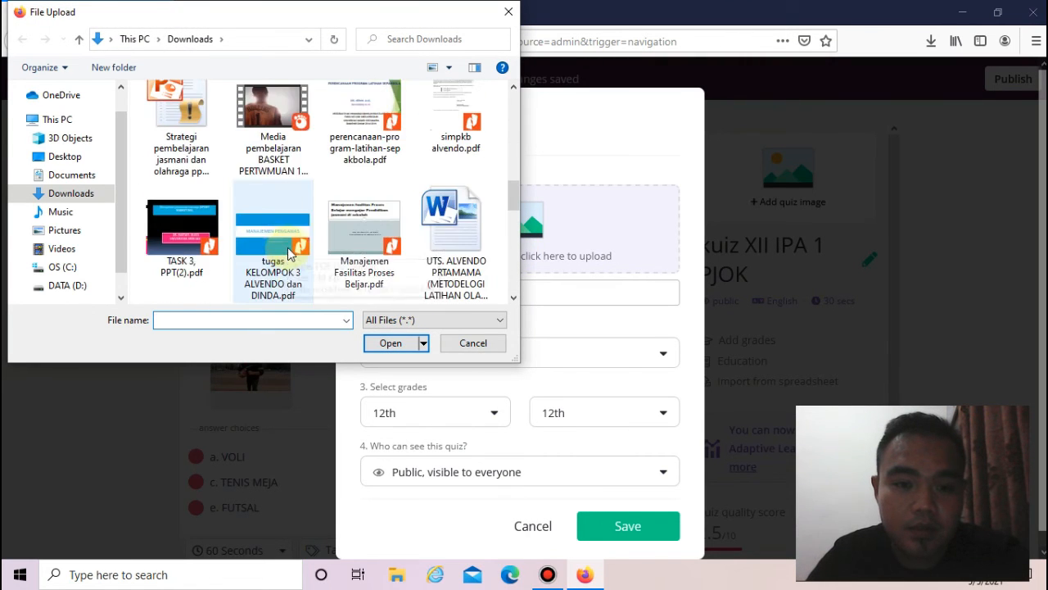
{"action": "scroll", "coordinate": [328, 246], "scroll_direction": "down", "scroll_amount": 3}
{"action": "scroll", "coordinate": [353, 254], "scroll_direction": "up", "scroll_amount": 2}
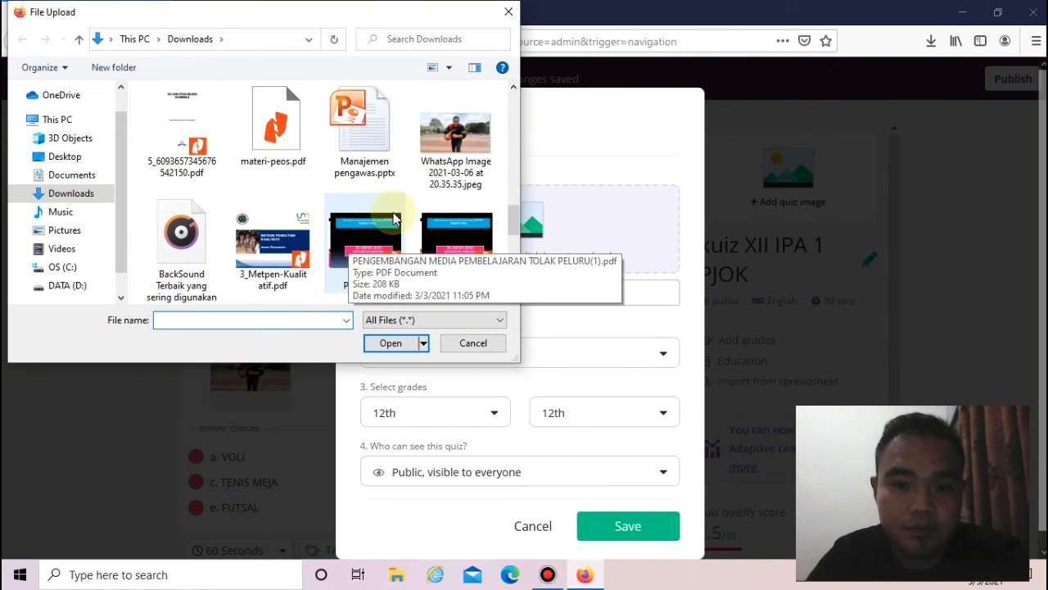
{"action": "left_click", "coordinate": [457, 144]}
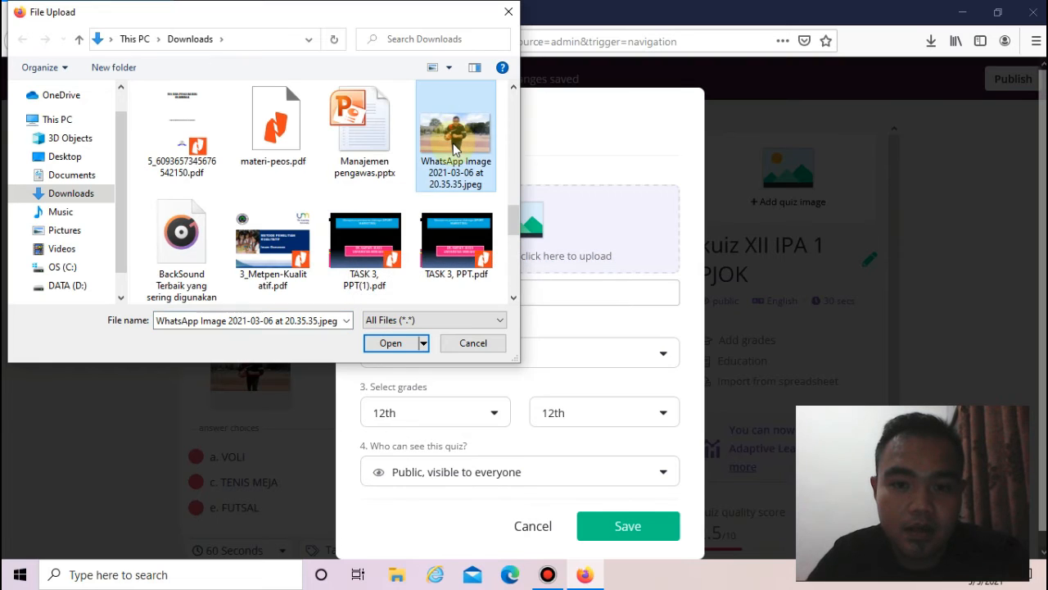
{"action": "left_click", "coordinate": [388, 344]}
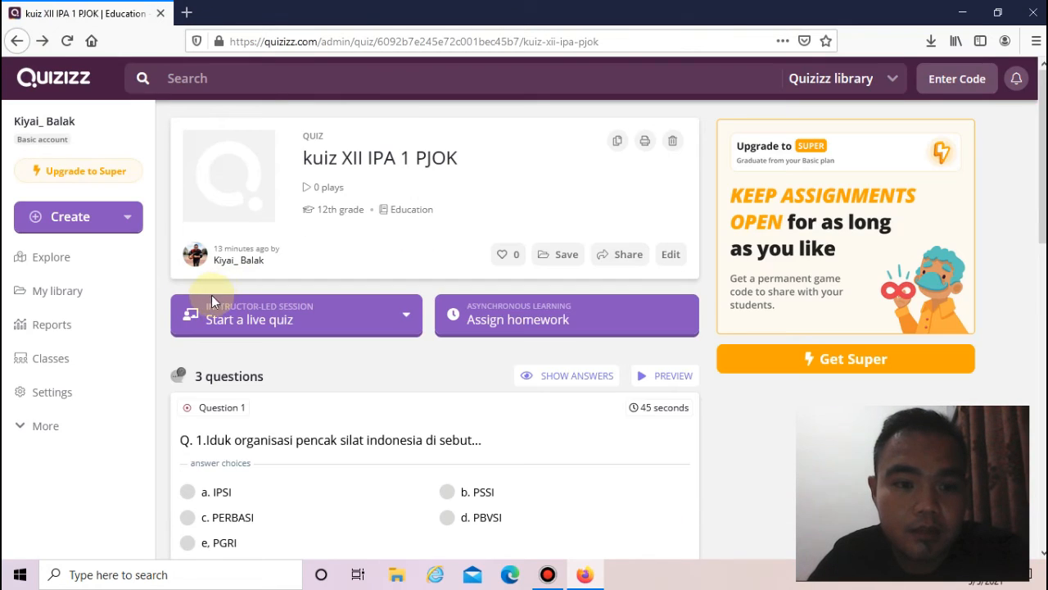
Look through the questions on the published quiz's page
{"action": "scroll", "coordinate": [246, 320], "scroll_direction": "down", "scroll_amount": 5}
{"action": "scroll", "coordinate": [251, 321], "scroll_direction": "down", "scroll_amount": 5}
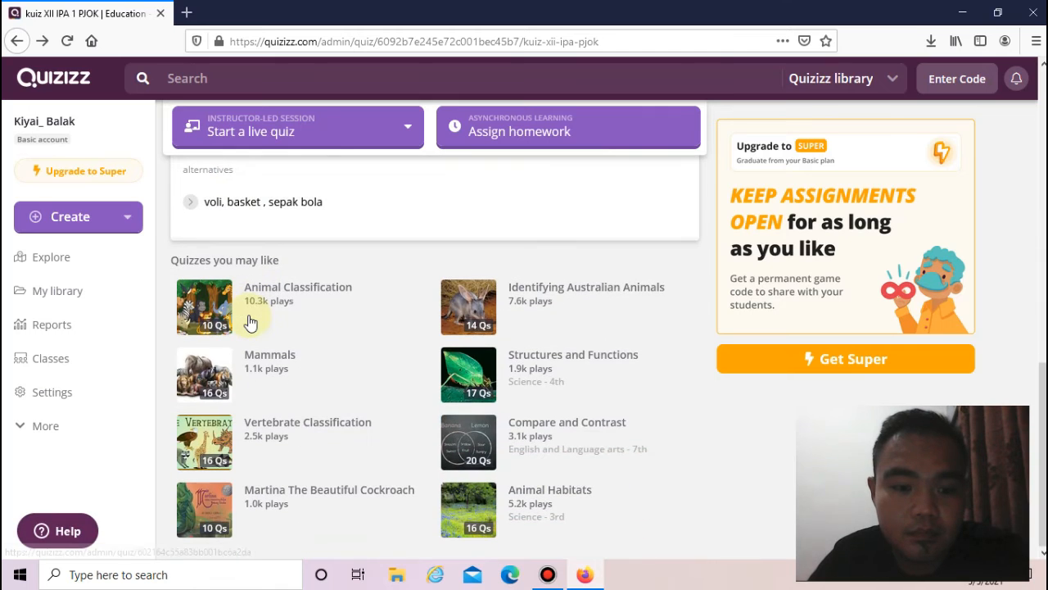
Set up a live quiz session in Classic mode from the published quiz's page
{"action": "scroll", "coordinate": [258, 322], "scroll_direction": "up", "scroll_amount": 4}
{"action": "scroll", "coordinate": [258, 322], "scroll_direction": "up", "scroll_amount": 3}
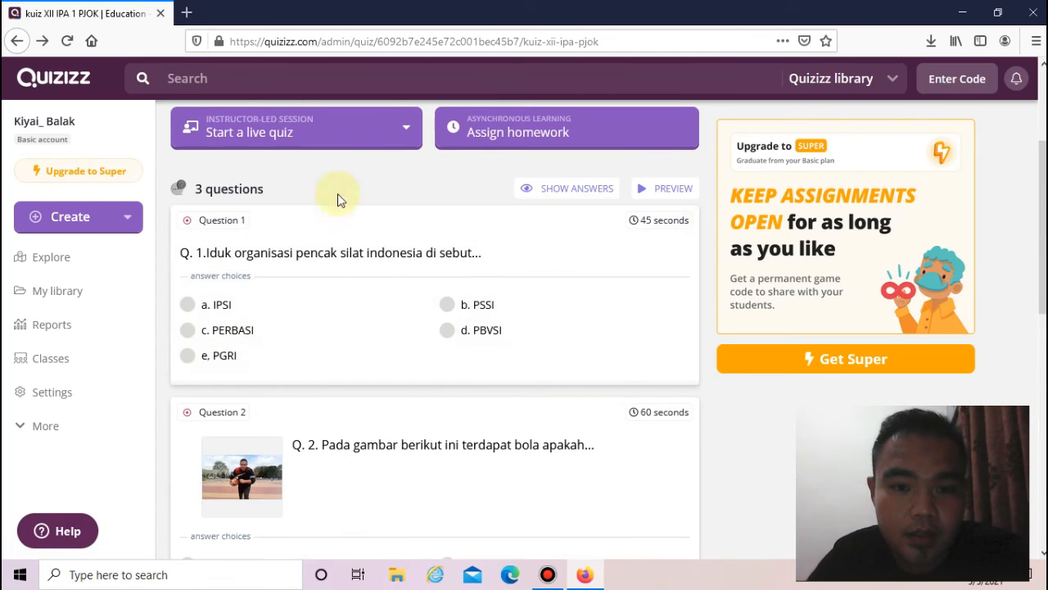
{"action": "left_click", "coordinate": [335, 143]}
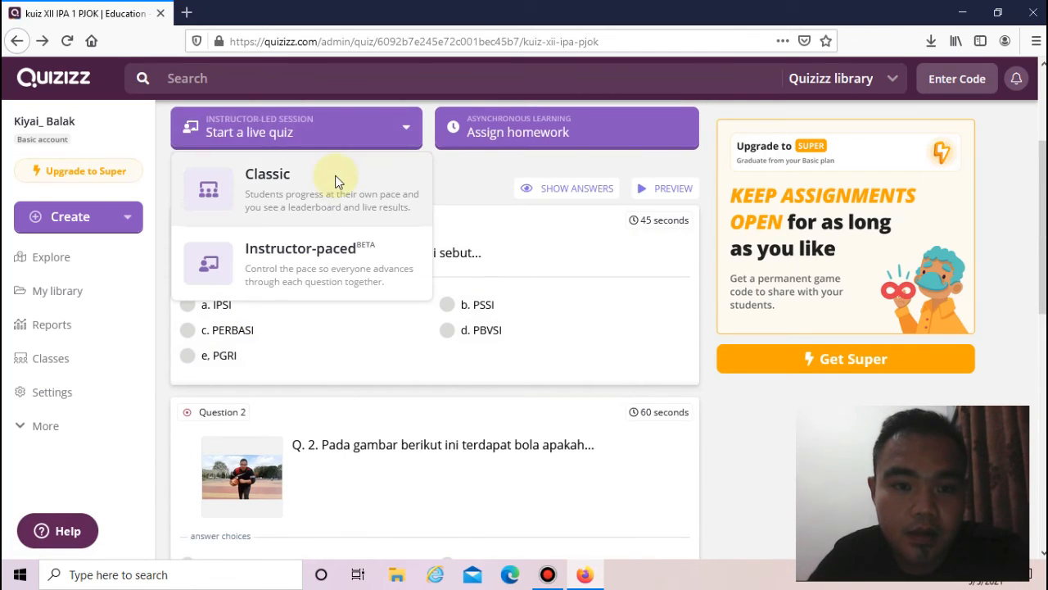
{"action": "left_click", "coordinate": [336, 197]}
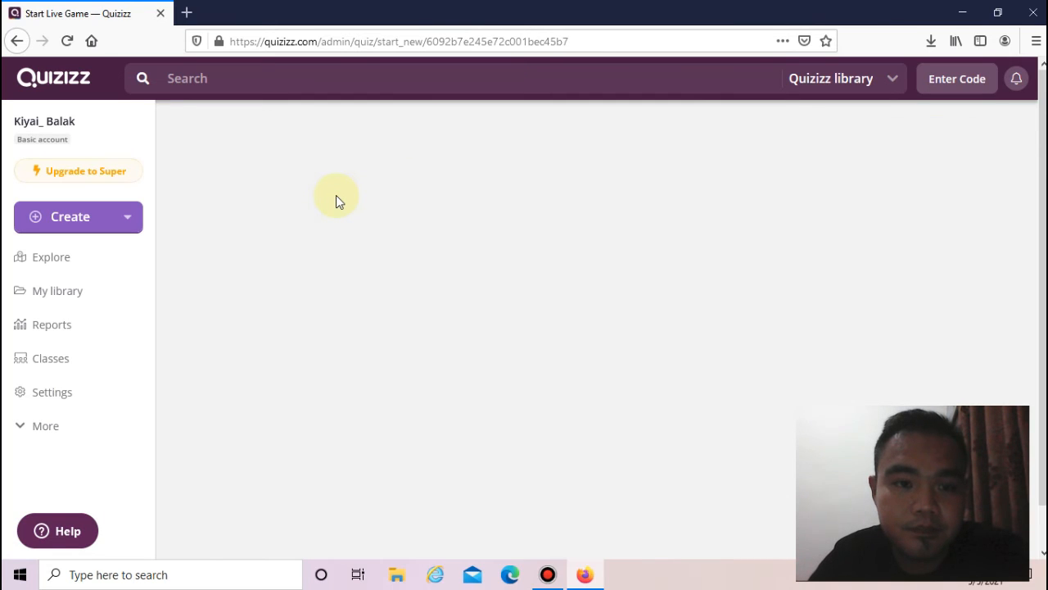
Review the game mode and class assignment settings, then continue with Classic mode to the live waiting room, reloading the page
{"action": "scroll", "coordinate": [339, 205], "scroll_direction": "down", "scroll_amount": 4}
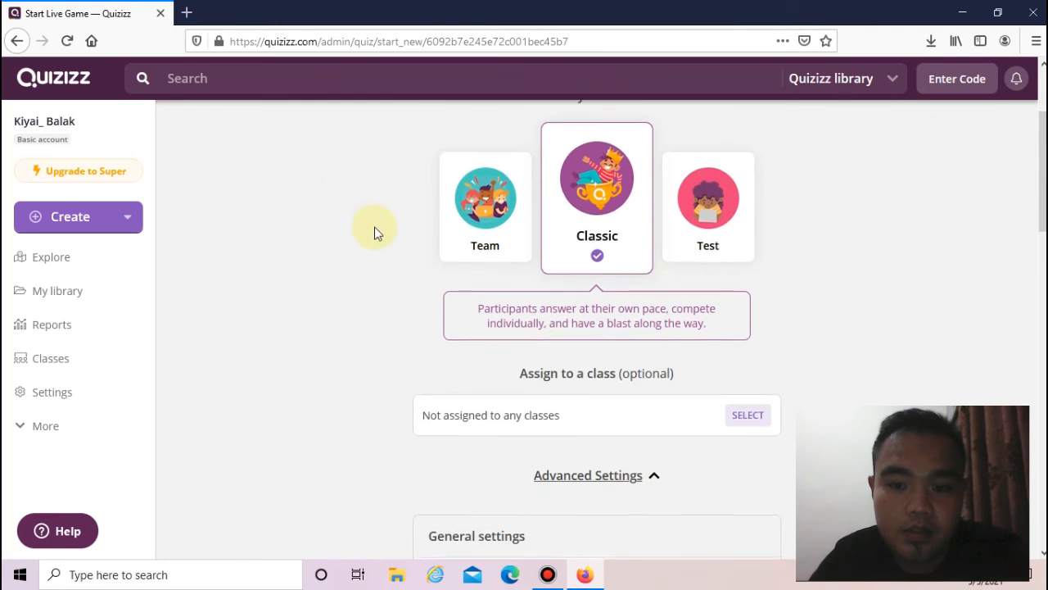
{"action": "scroll", "coordinate": [378, 234], "scroll_direction": "up", "scroll_amount": 3}
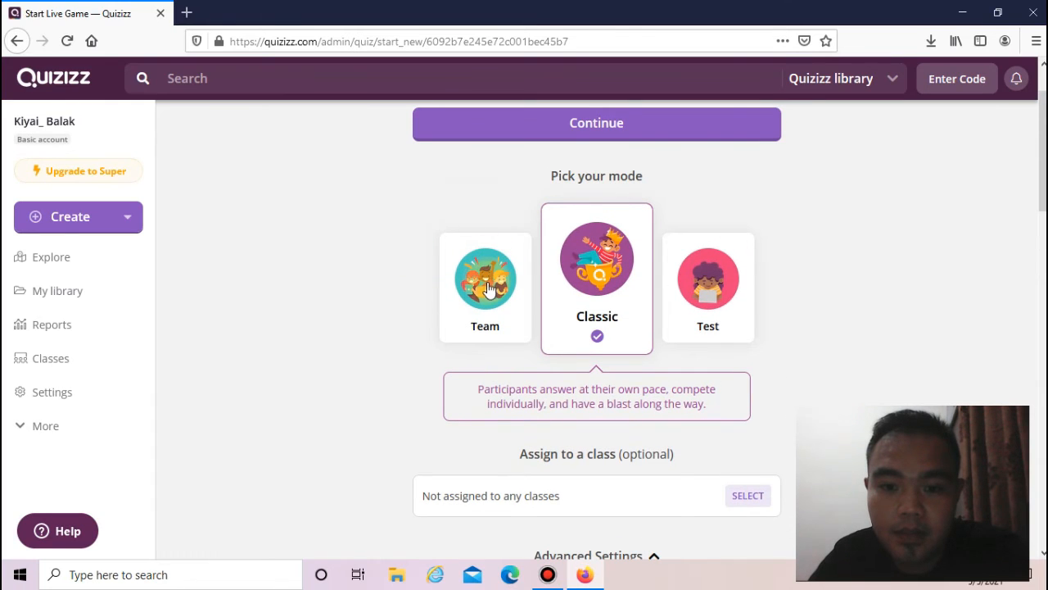
{"action": "scroll", "coordinate": [666, 293], "scroll_direction": "down", "scroll_amount": 2}
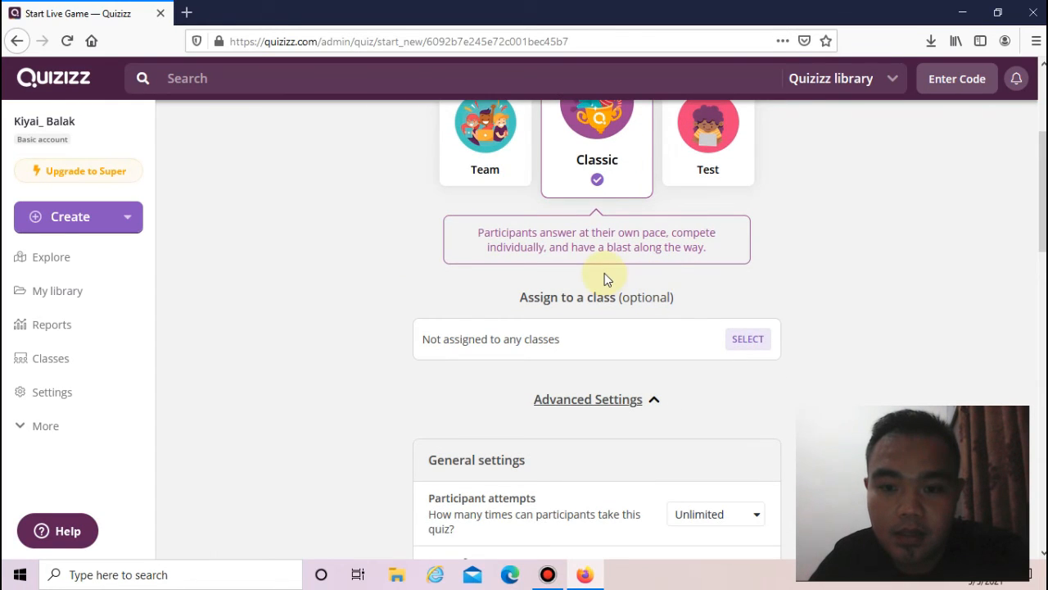
{"action": "scroll", "coordinate": [605, 272], "scroll_direction": "down", "scroll_amount": 3}
{"action": "scroll", "coordinate": [605, 273], "scroll_direction": "up", "scroll_amount": 4}
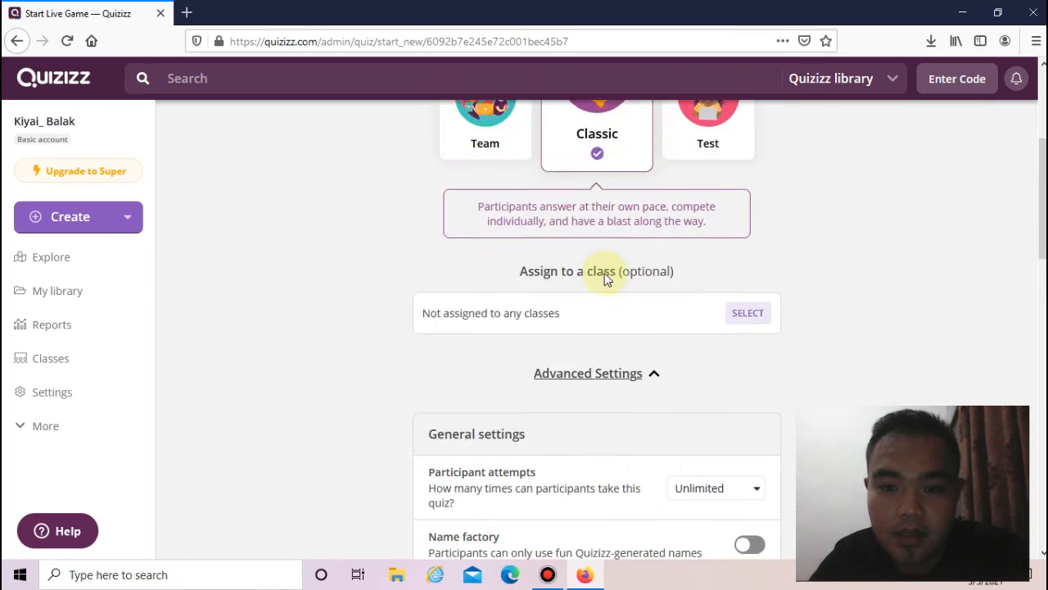
{"action": "scroll", "coordinate": [604, 259], "scroll_direction": "up", "scroll_amount": 2}
{"action": "left_click", "coordinate": [593, 208]}
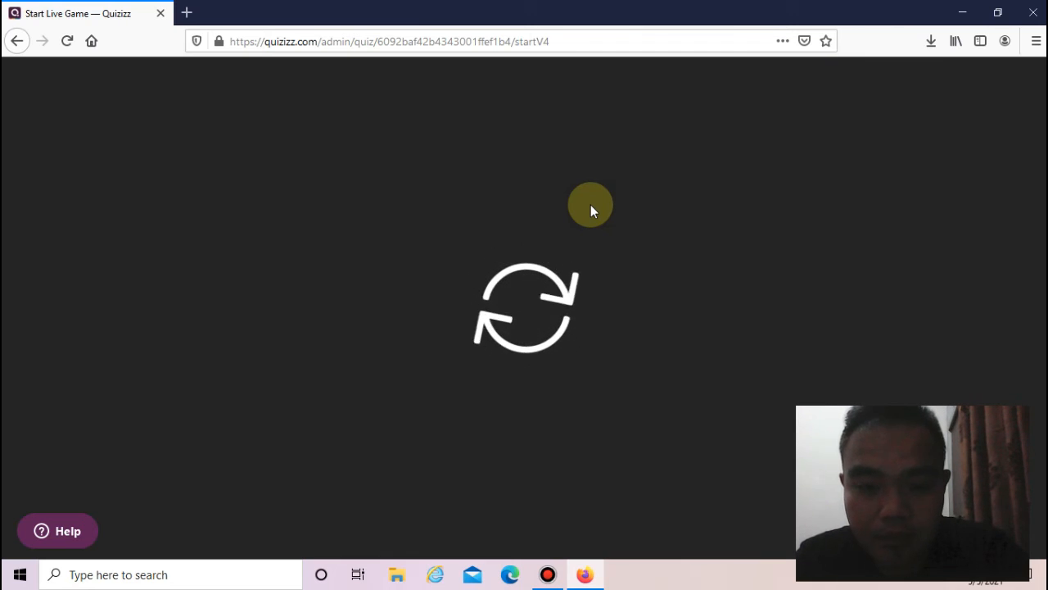
{"action": "left_click", "coordinate": [71, 41]}
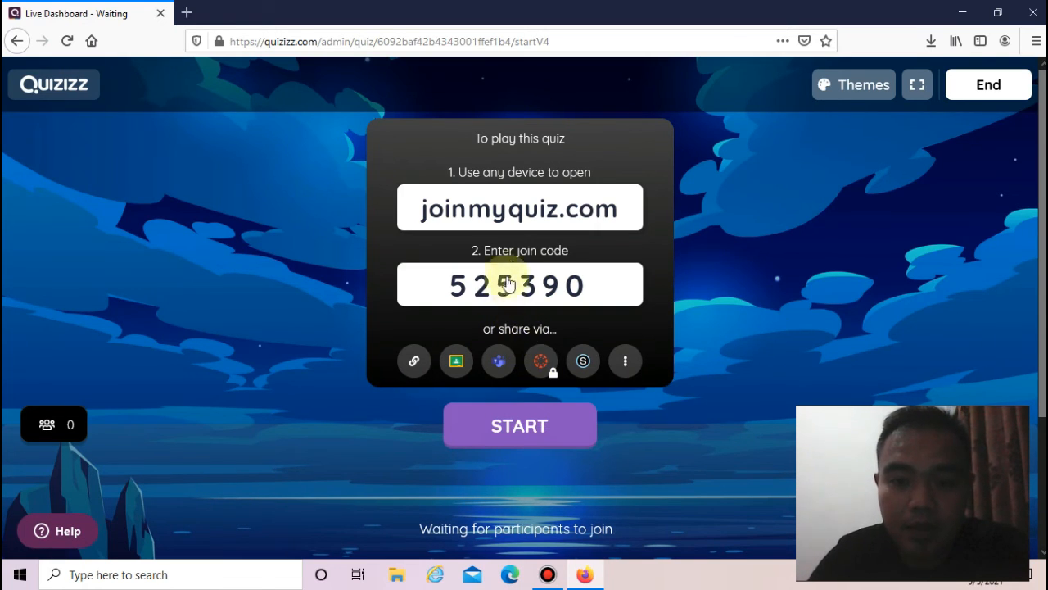
Copy the live quiz's join link for sharing and try to start the game
{"action": "left_click", "coordinate": [505, 330]}
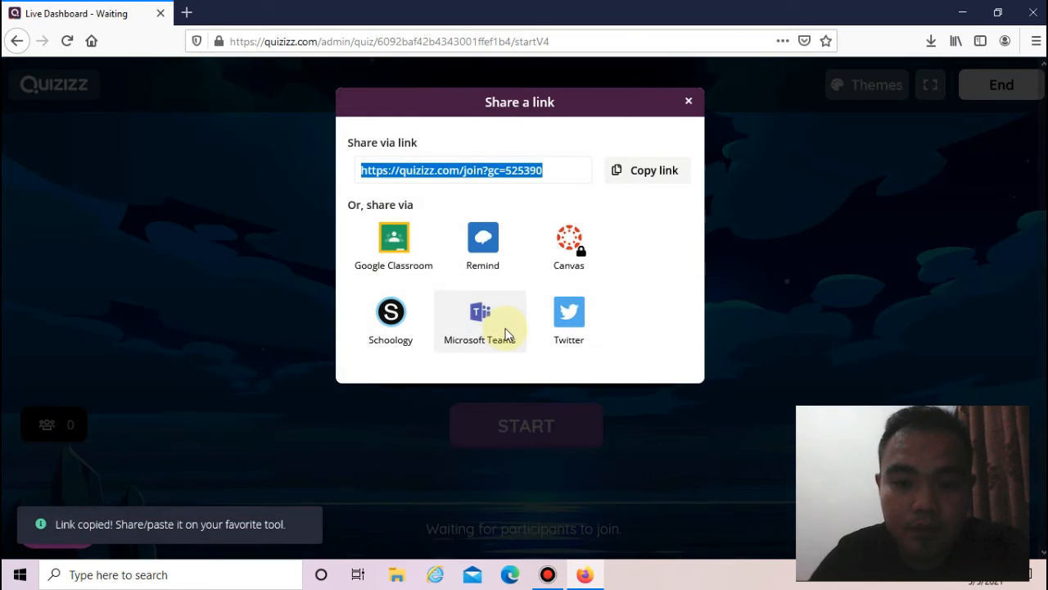
{"action": "left_click", "coordinate": [651, 174]}
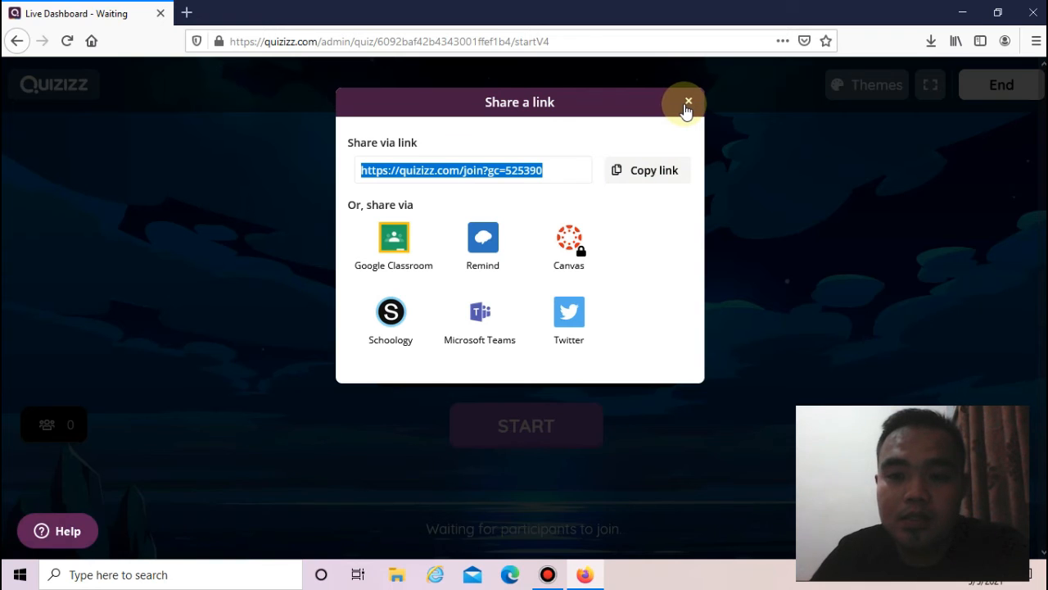
{"action": "left_click", "coordinate": [687, 104]}
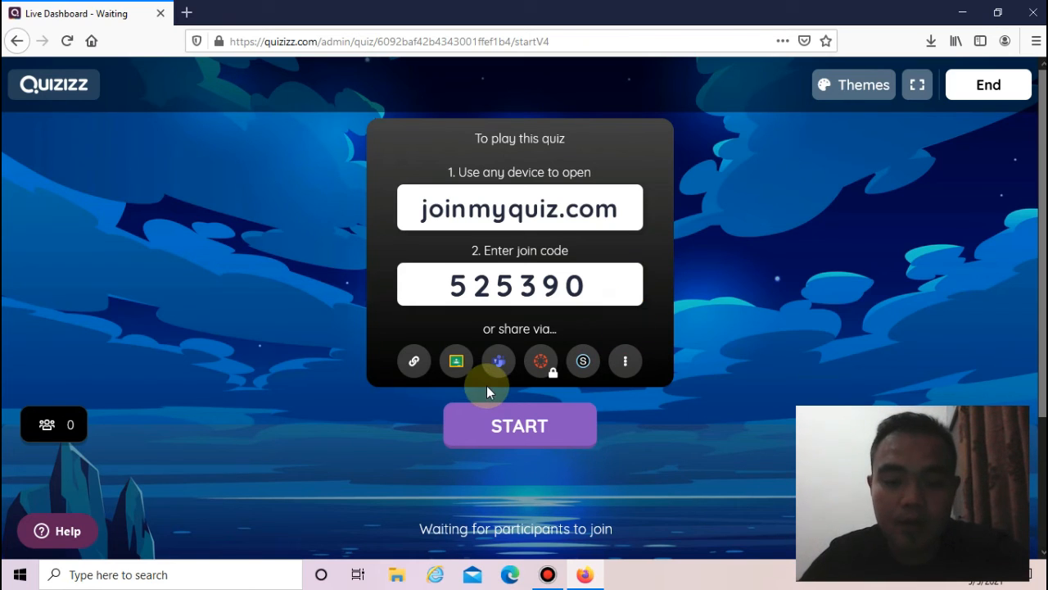
{"action": "left_click", "coordinate": [506, 428]}
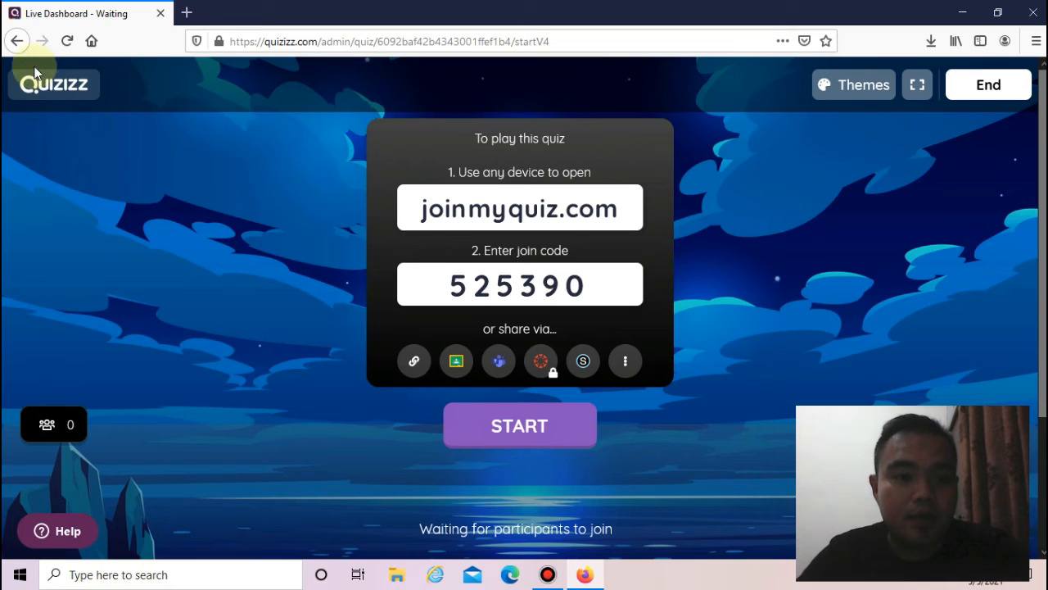
Go back to the Quizizz home page and look through the quizzes in My library
{"action": "left_click", "coordinate": [16, 41]}
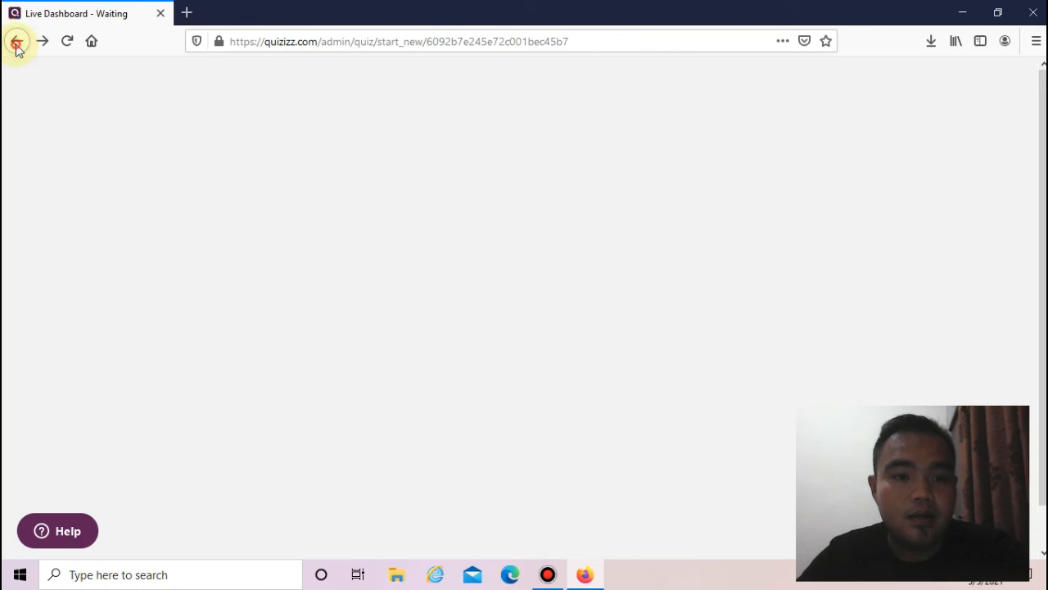
{"action": "left_click", "coordinate": [17, 41]}
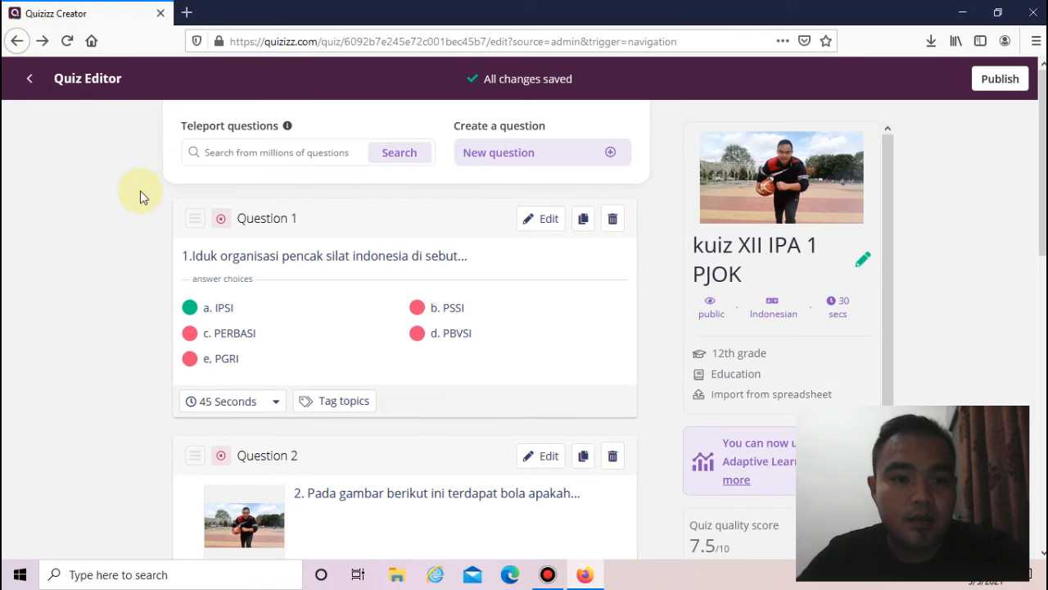
{"action": "left_click", "coordinate": [17, 42]}
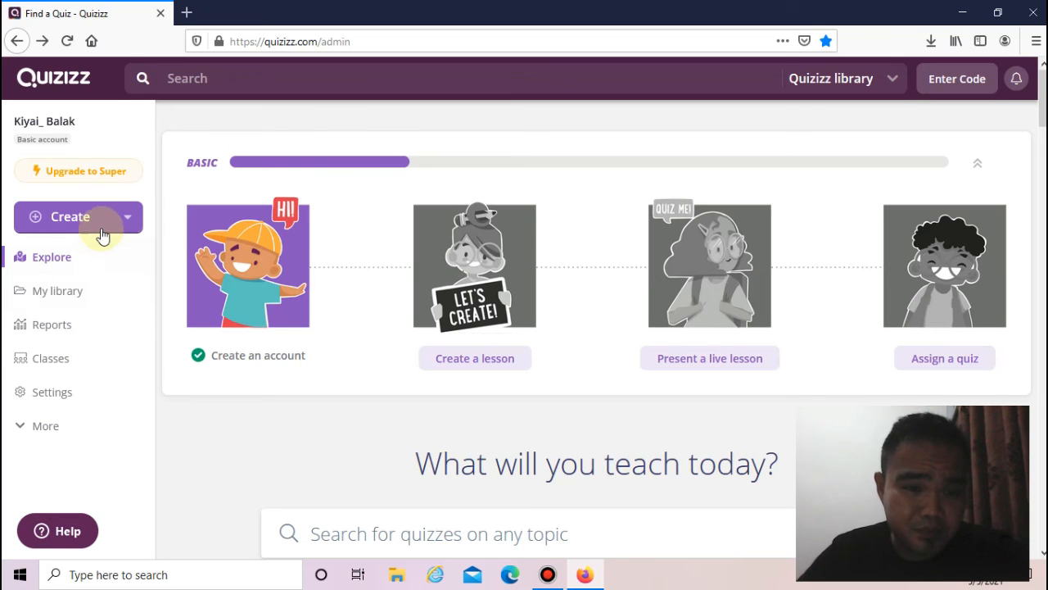
{"action": "left_click", "coordinate": [97, 295]}
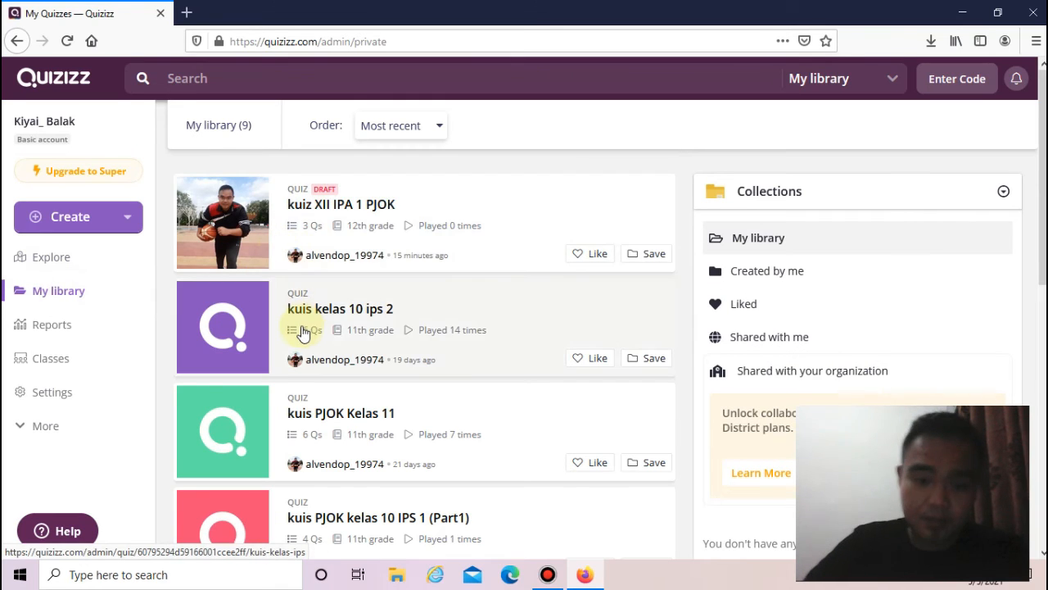
{"action": "scroll", "coordinate": [301, 333], "scroll_direction": "down", "scroll_amount": 1}
{"action": "scroll", "coordinate": [302, 333], "scroll_direction": "down", "scroll_amount": 6}
{"action": "scroll", "coordinate": [301, 336], "scroll_direction": "up", "scroll_amount": 7}
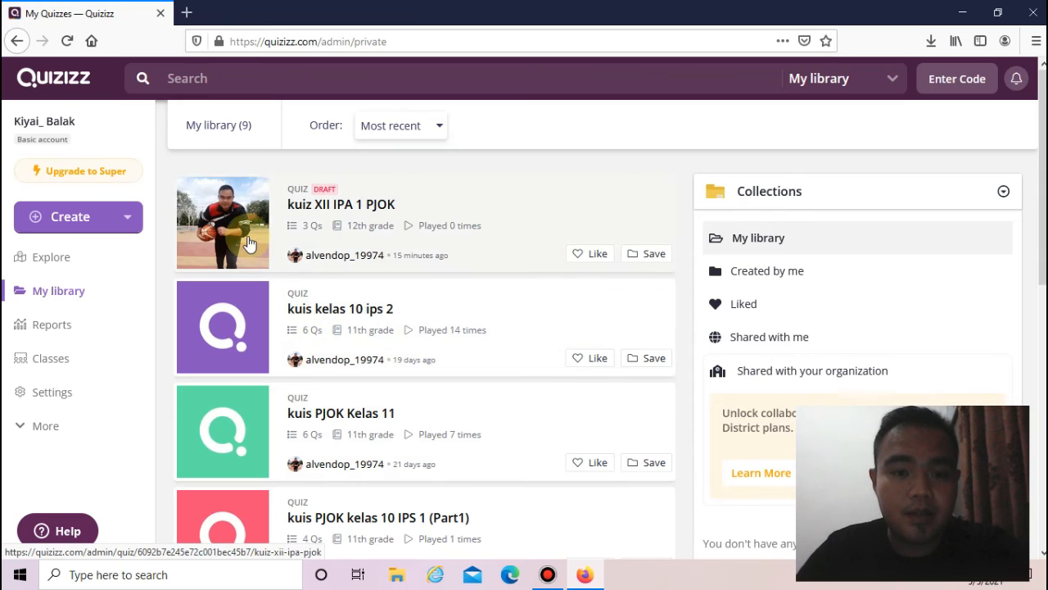
Review the questions of the draft quiz "kuiz XII IPA 1 PJOK" and return to the library
{"action": "left_click", "coordinate": [342, 212]}
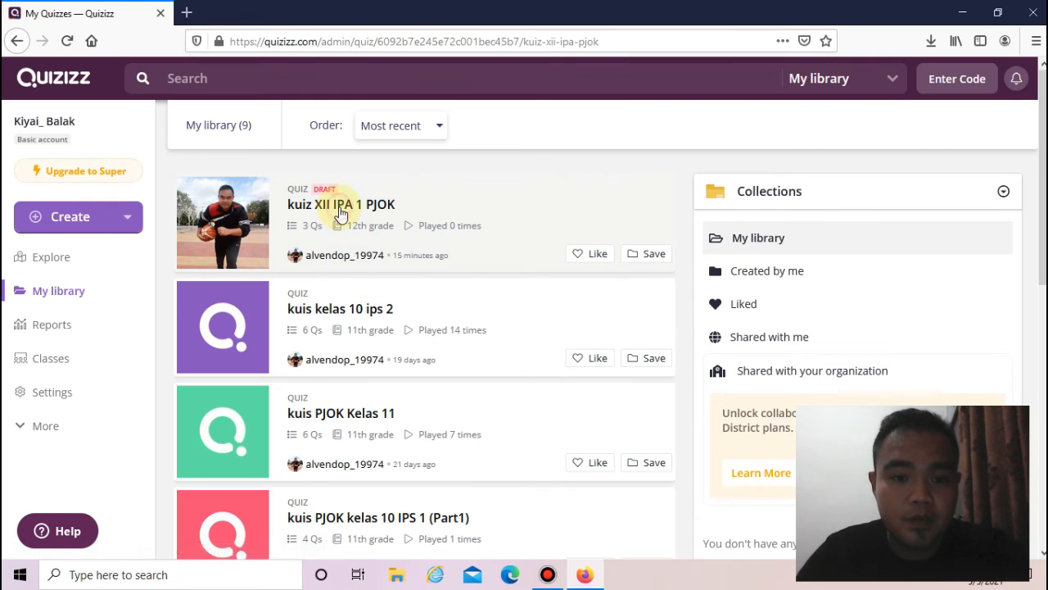
{"action": "scroll", "coordinate": [344, 235], "scroll_direction": "down", "scroll_amount": 8}
{"action": "scroll", "coordinate": [351, 248], "scroll_direction": "down", "scroll_amount": 2}
{"action": "scroll", "coordinate": [351, 247], "scroll_direction": "up", "scroll_amount": 10}
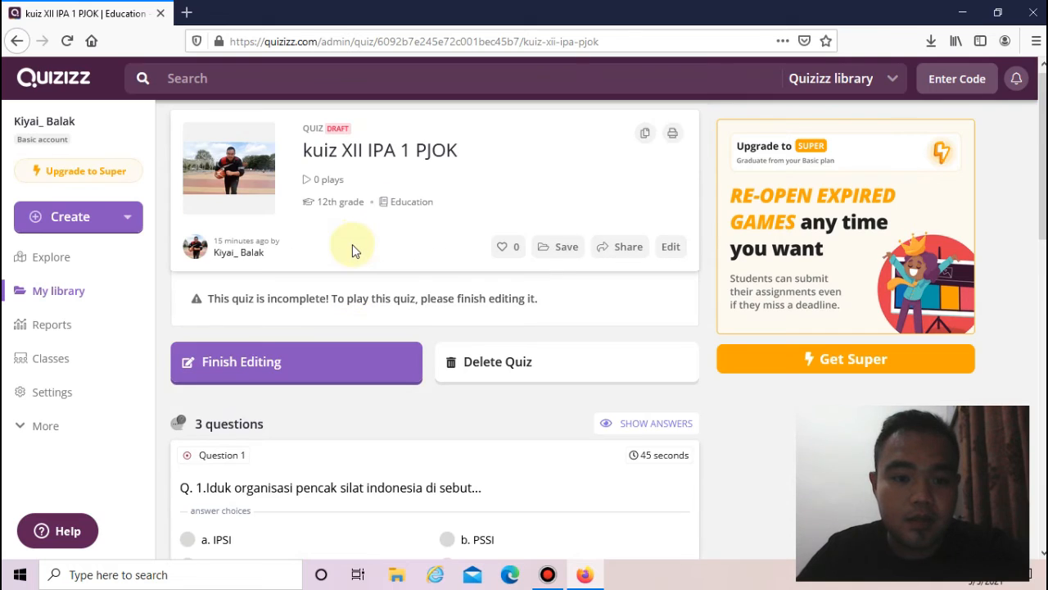
{"action": "scroll", "coordinate": [353, 245], "scroll_direction": "down", "scroll_amount": 6}
{"action": "scroll", "coordinate": [354, 262], "scroll_direction": "down", "scroll_amount": 4}
{"action": "scroll", "coordinate": [354, 312], "scroll_direction": "up", "scroll_amount": 1}
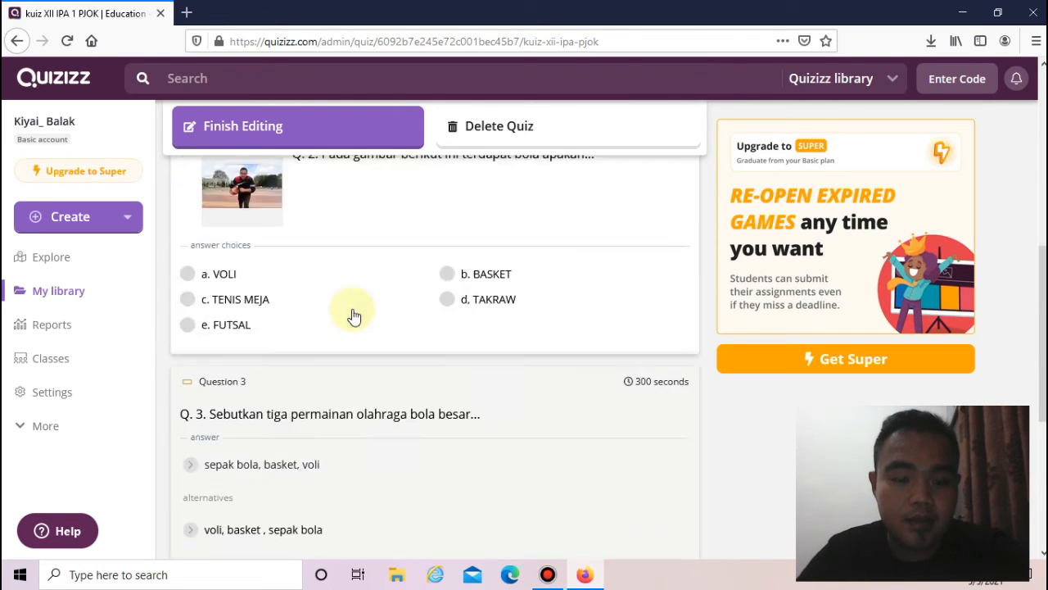
{"action": "scroll", "coordinate": [353, 315], "scroll_direction": "up", "scroll_amount": 3}
{"action": "left_click", "coordinate": [13, 41]}
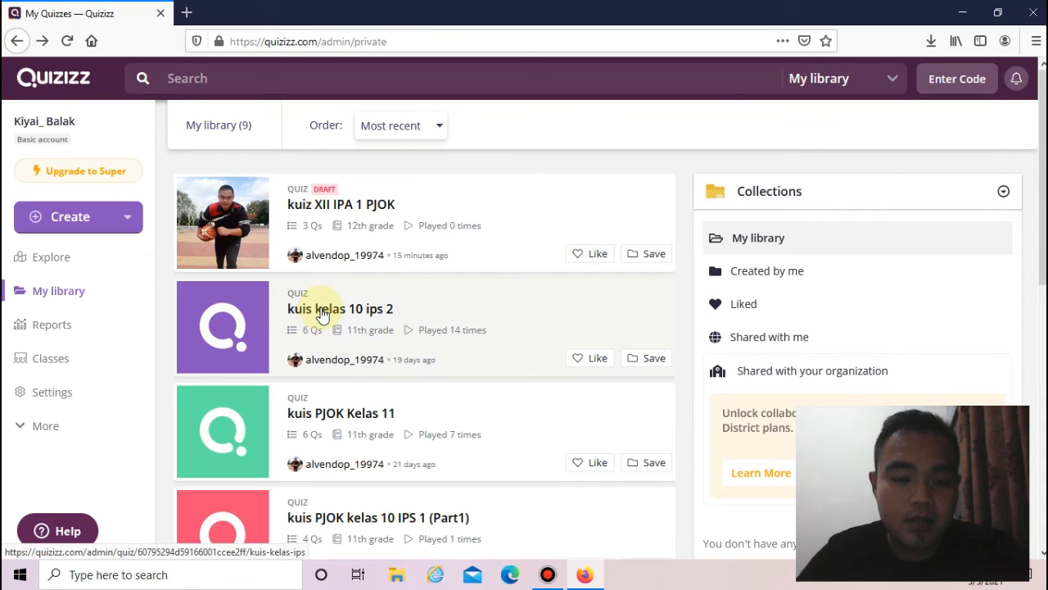
Open the quiz "kuis kelas 10 ips 2" from the library and look through its questions
{"action": "left_click", "coordinate": [322, 312]}
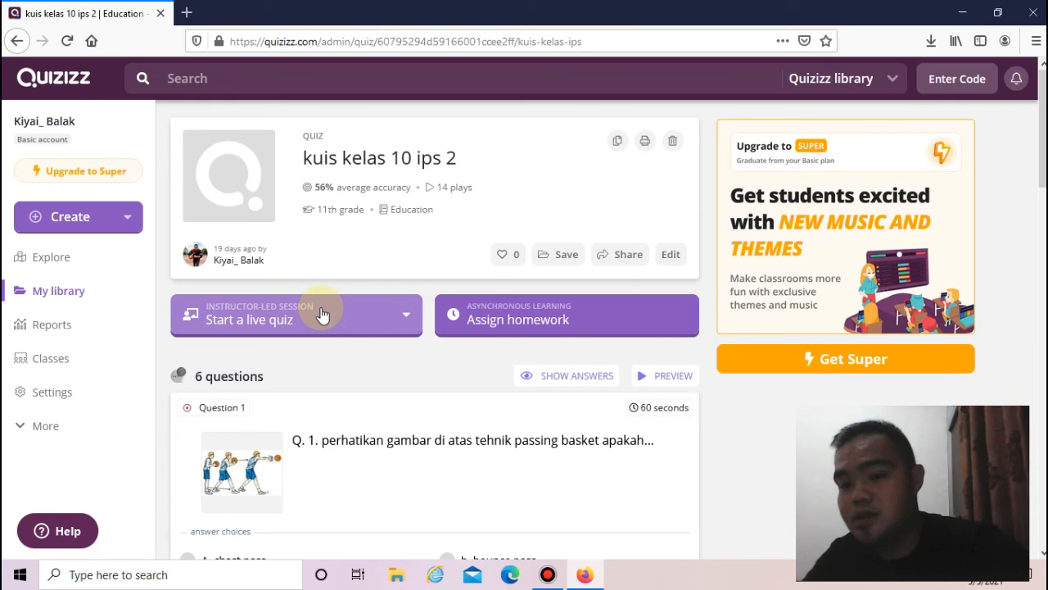
{"action": "scroll", "coordinate": [323, 319], "scroll_direction": "down", "scroll_amount": 7}
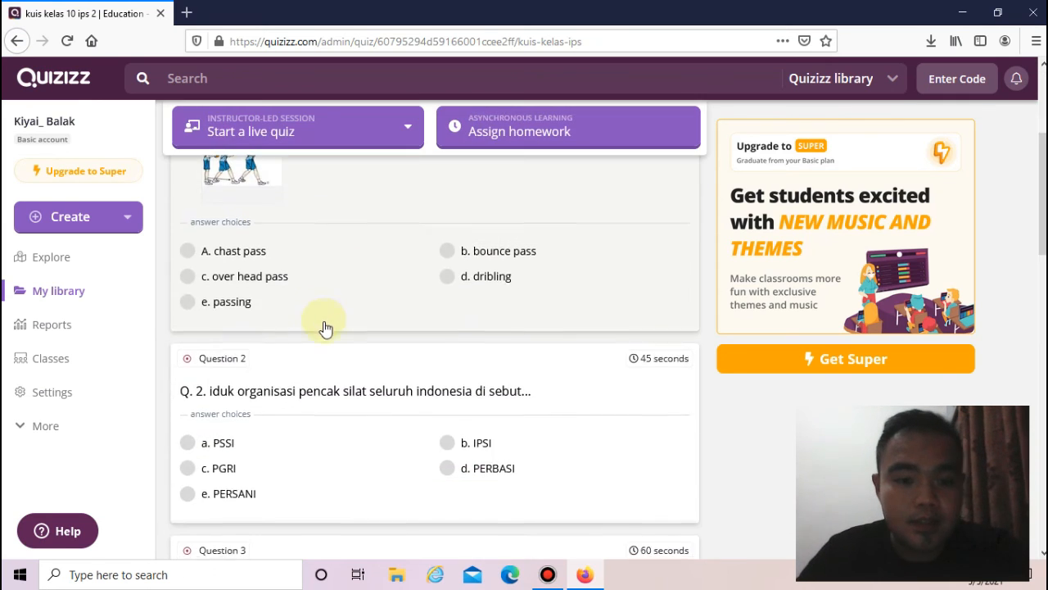
{"action": "scroll", "coordinate": [325, 329], "scroll_direction": "down", "scroll_amount": 9}
{"action": "scroll", "coordinate": [324, 333], "scroll_direction": "up", "scroll_amount": 1}
{"action": "scroll", "coordinate": [325, 333], "scroll_direction": "up", "scroll_amount": 15}
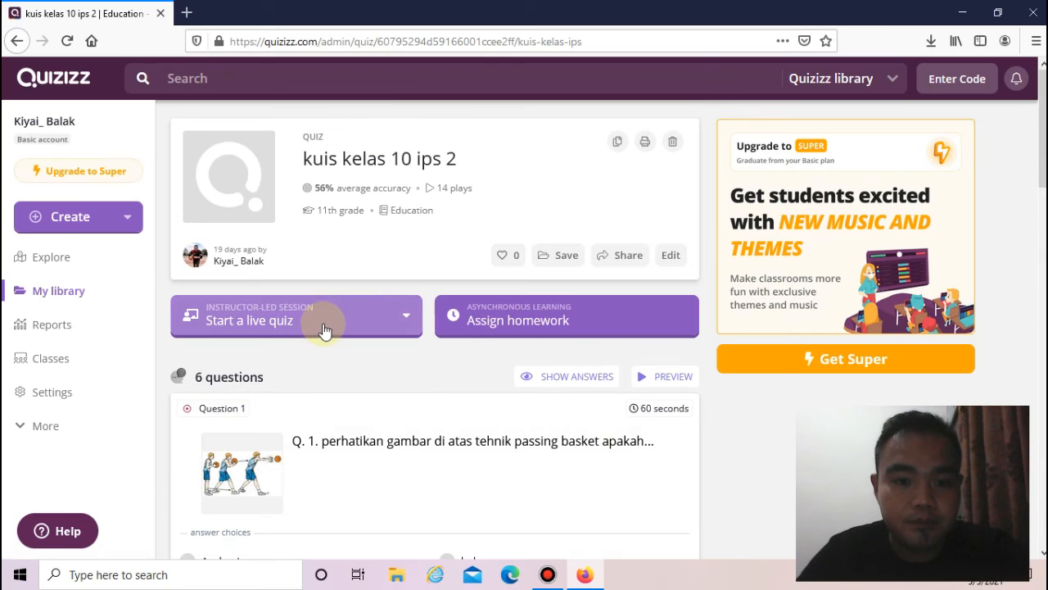
Open the completed report for "kuis kelas 10 ips 2" and check one participant's individual answers
{"action": "left_click", "coordinate": [85, 296]}
{"action": "left_click", "coordinate": [78, 330]}
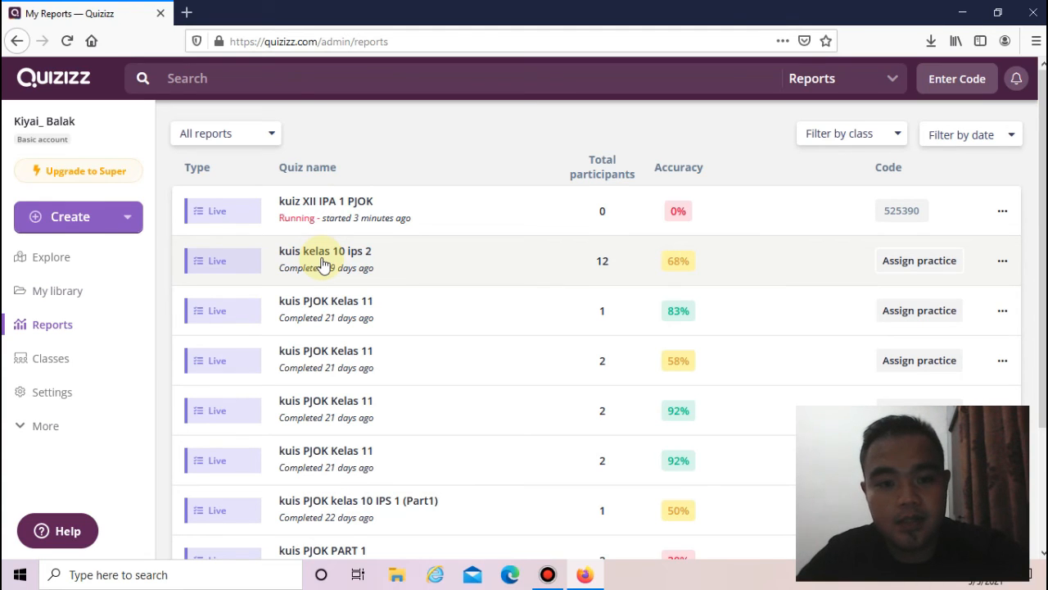
{"action": "left_click", "coordinate": [323, 261]}
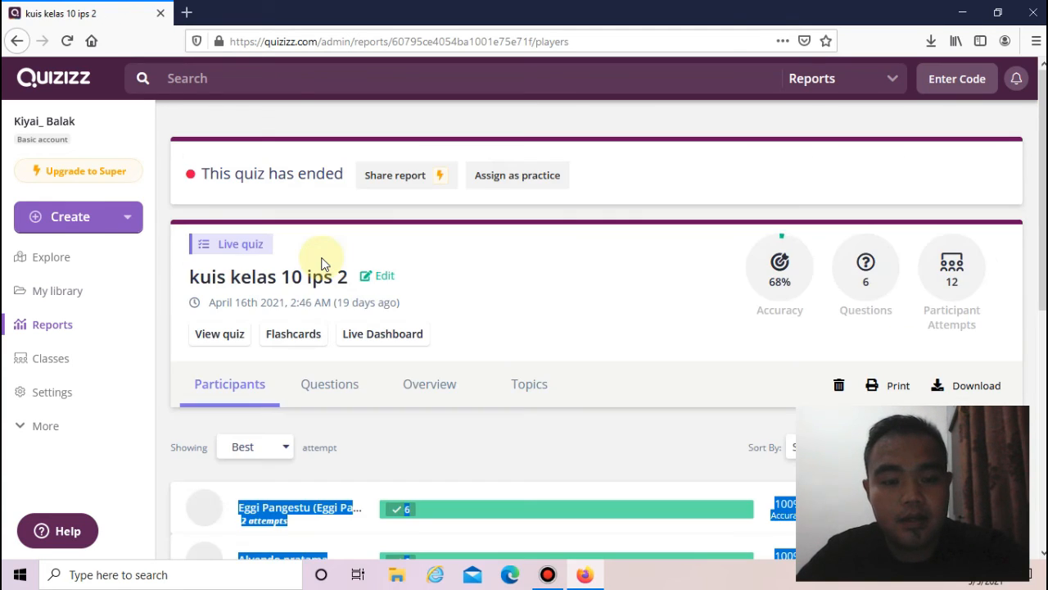
{"action": "scroll", "coordinate": [327, 254], "scroll_direction": "down", "scroll_amount": 3}
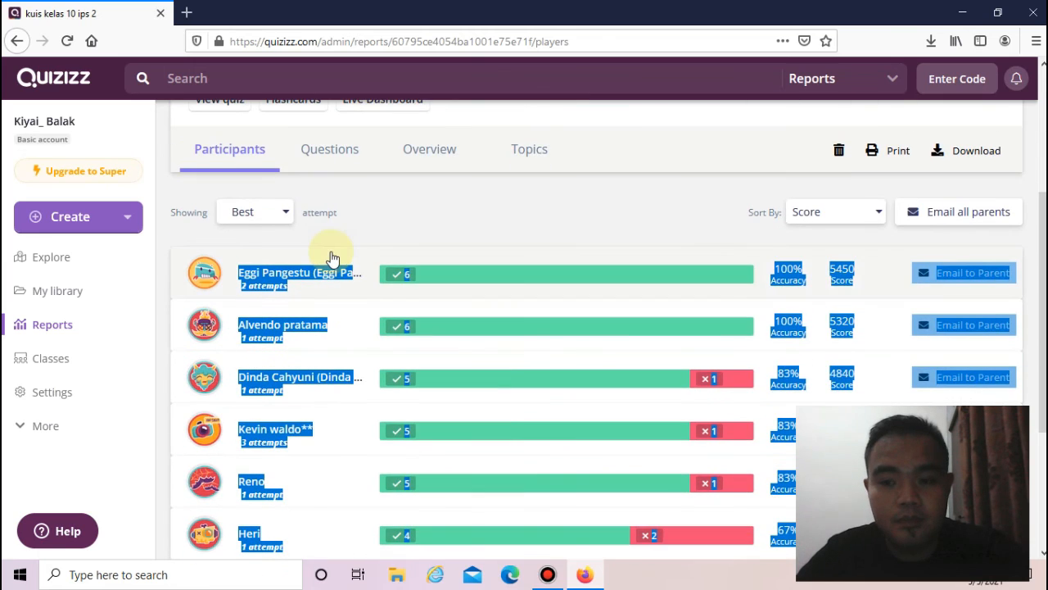
{"action": "scroll", "coordinate": [331, 259], "scroll_direction": "down", "scroll_amount": 2}
{"action": "left_click", "coordinate": [334, 314]}
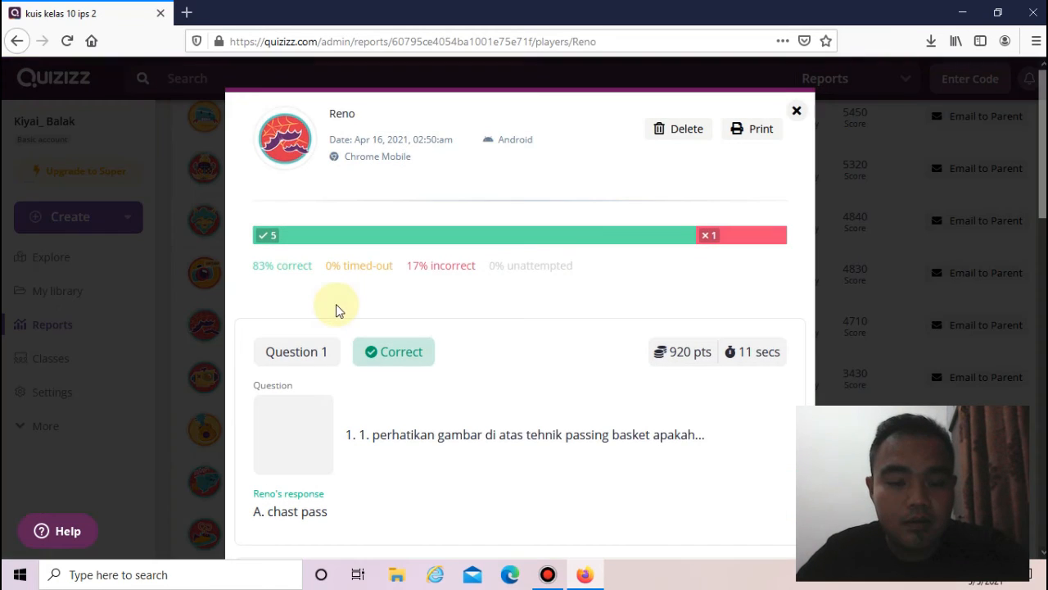
{"action": "left_click", "coordinate": [795, 113]}
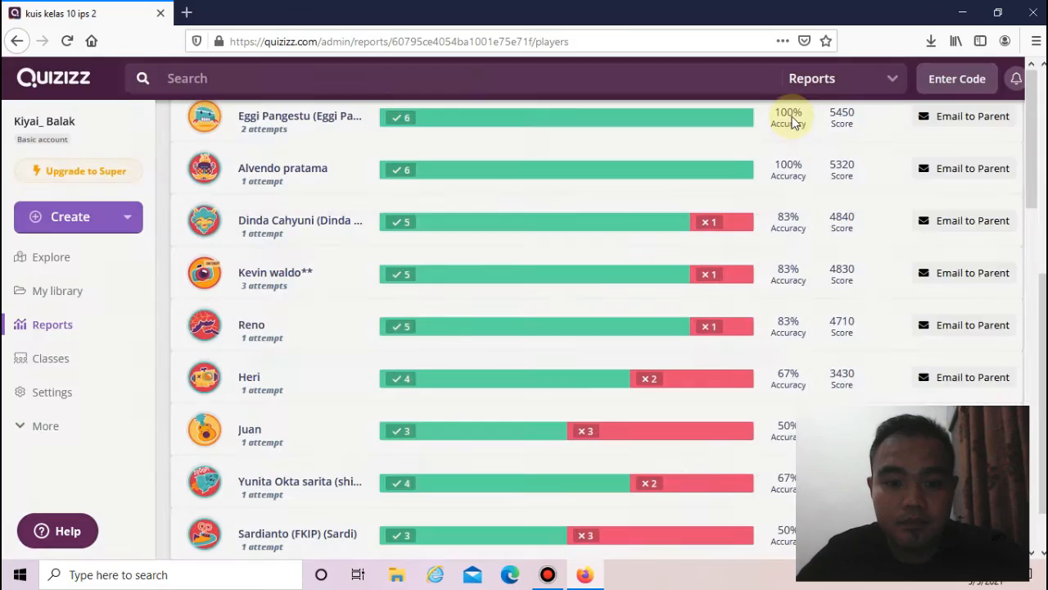
Look through the list of participants with their correct answers, accuracy and scores in the report
{"action": "scroll", "coordinate": [475, 220], "scroll_direction": "up", "scroll_amount": 3}
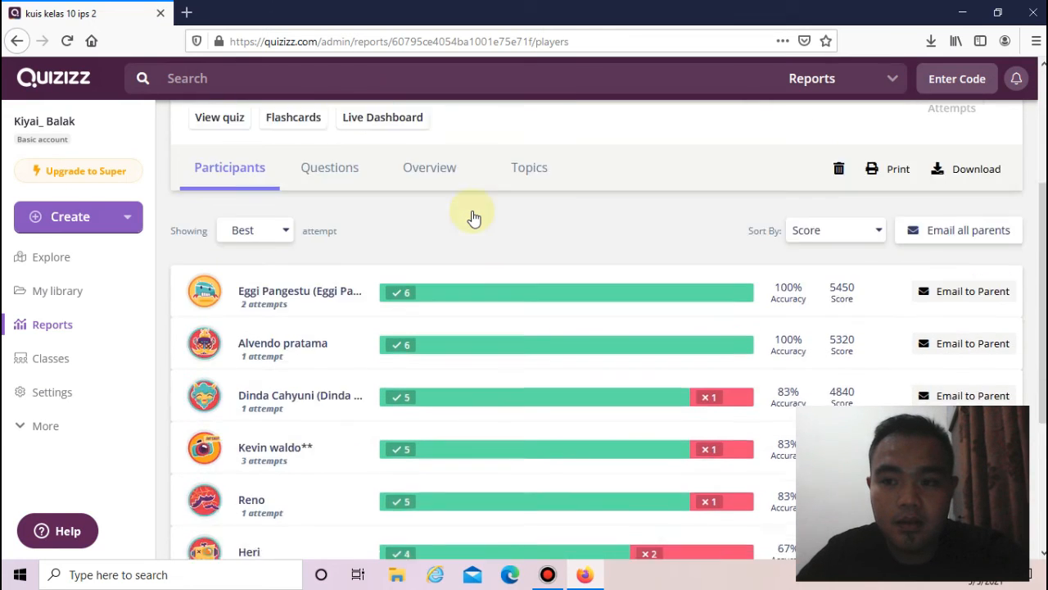
{"action": "scroll", "coordinate": [474, 217], "scroll_direction": "down", "scroll_amount": 3}
{"action": "scroll", "coordinate": [474, 215], "scroll_direction": "up", "scroll_amount": 3}
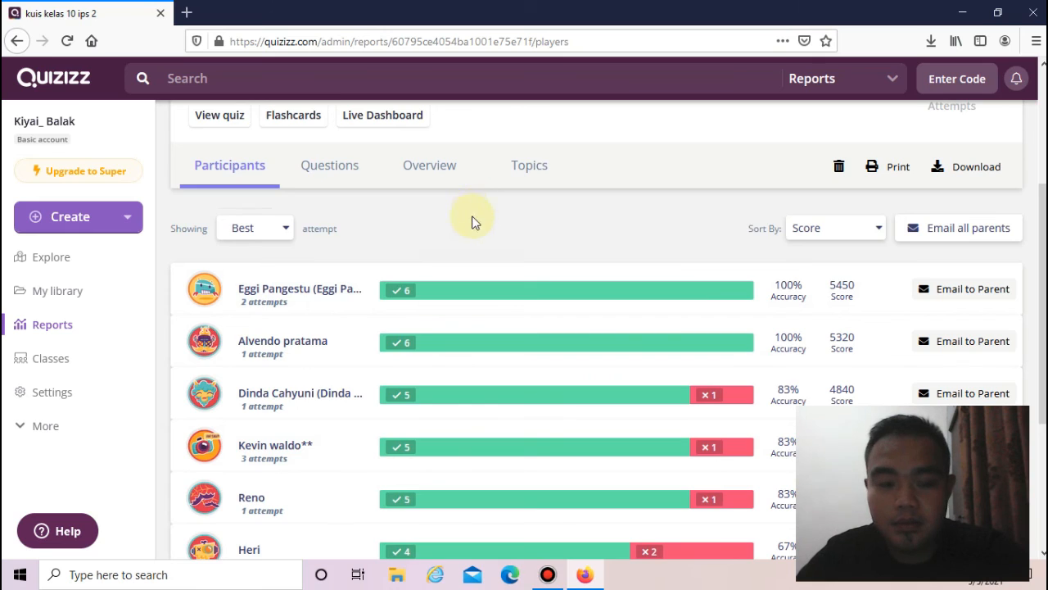
{"action": "scroll", "coordinate": [474, 215], "scroll_direction": "down", "scroll_amount": 1}
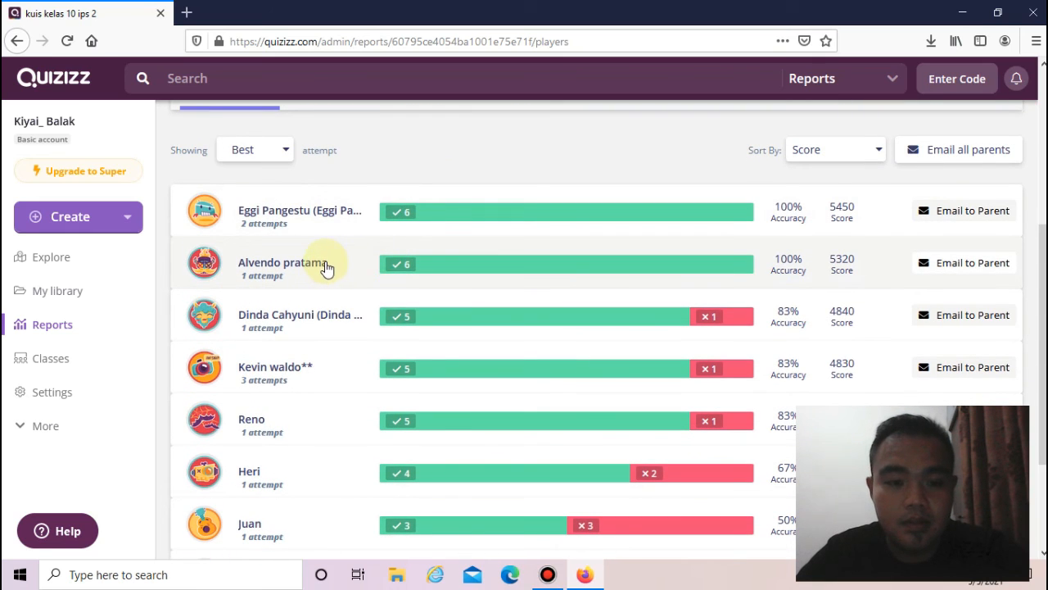
{"action": "scroll", "coordinate": [326, 264], "scroll_direction": "down", "scroll_amount": 2}
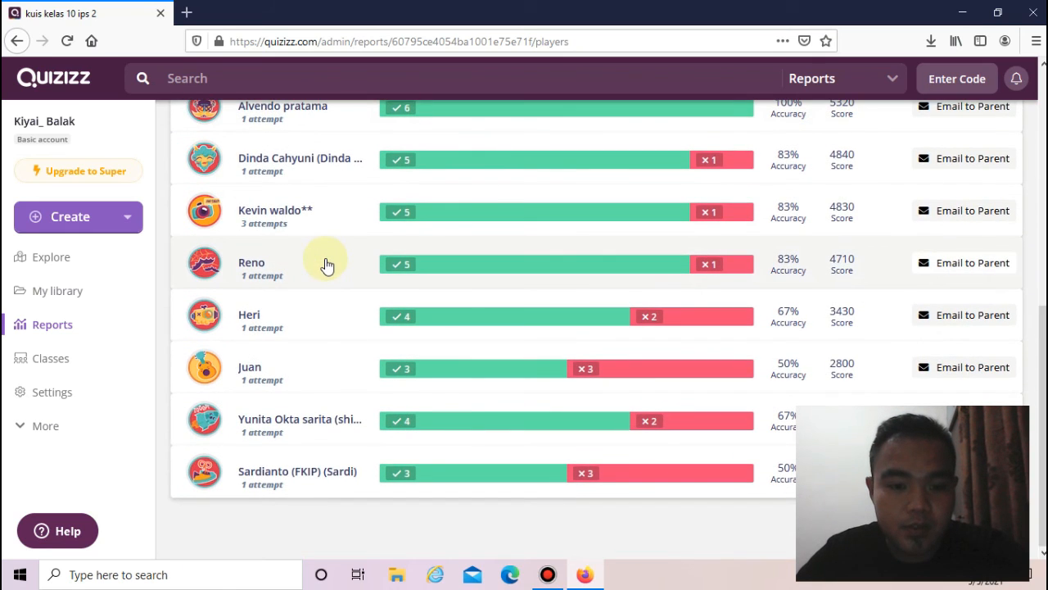
{"action": "scroll", "coordinate": [328, 262], "scroll_direction": "up", "scroll_amount": 2}
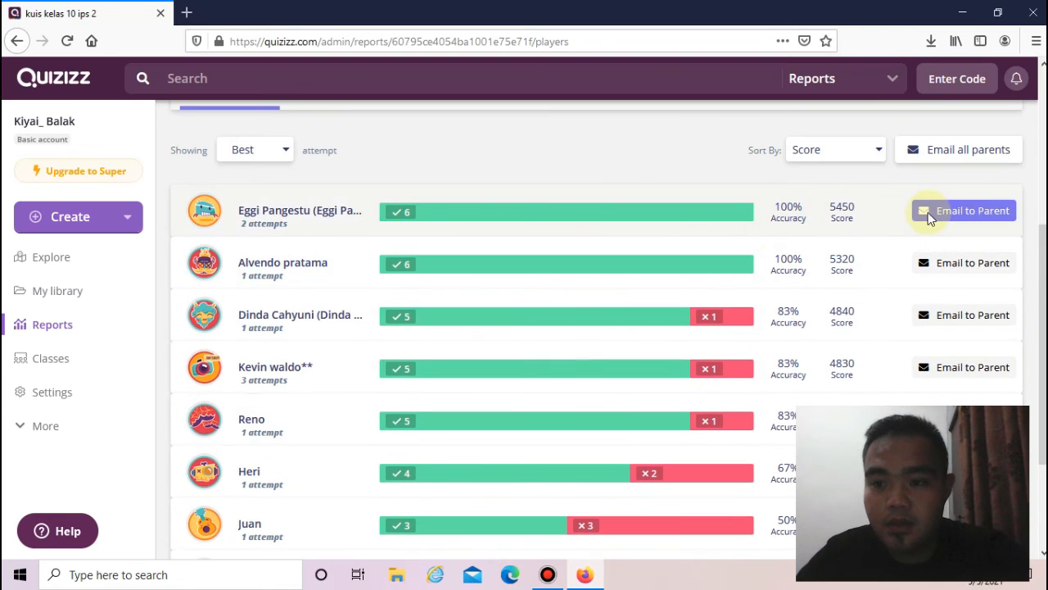
Download the report for "kuis kelas 10 ips 2" as an Excel worksheet and choose to open it with Microsoft Excel
{"action": "scroll", "coordinate": [732, 261], "scroll_direction": "up", "scroll_amount": 2}
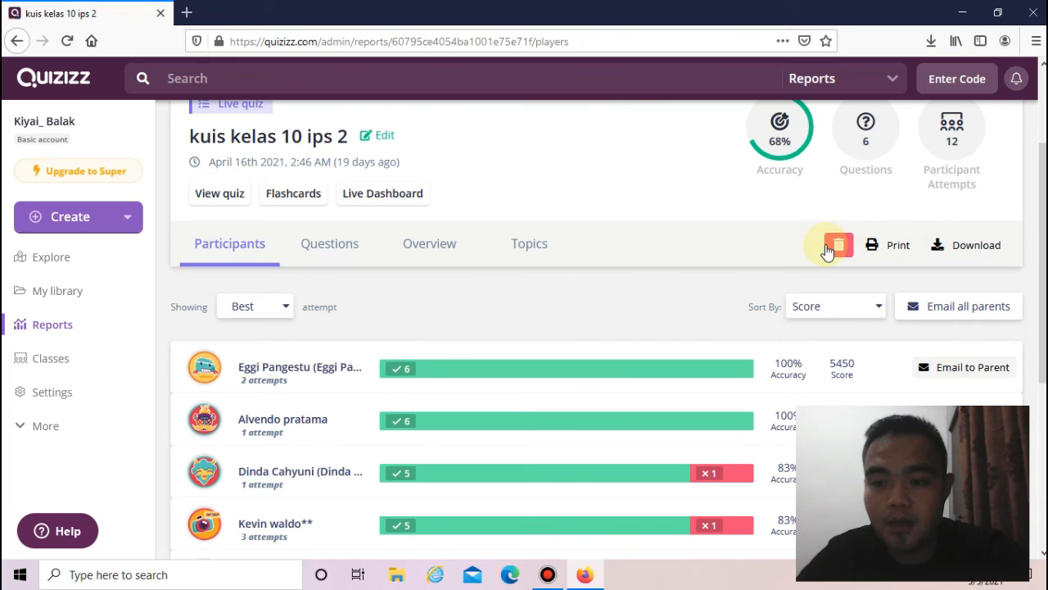
{"action": "left_click", "coordinate": [986, 248]}
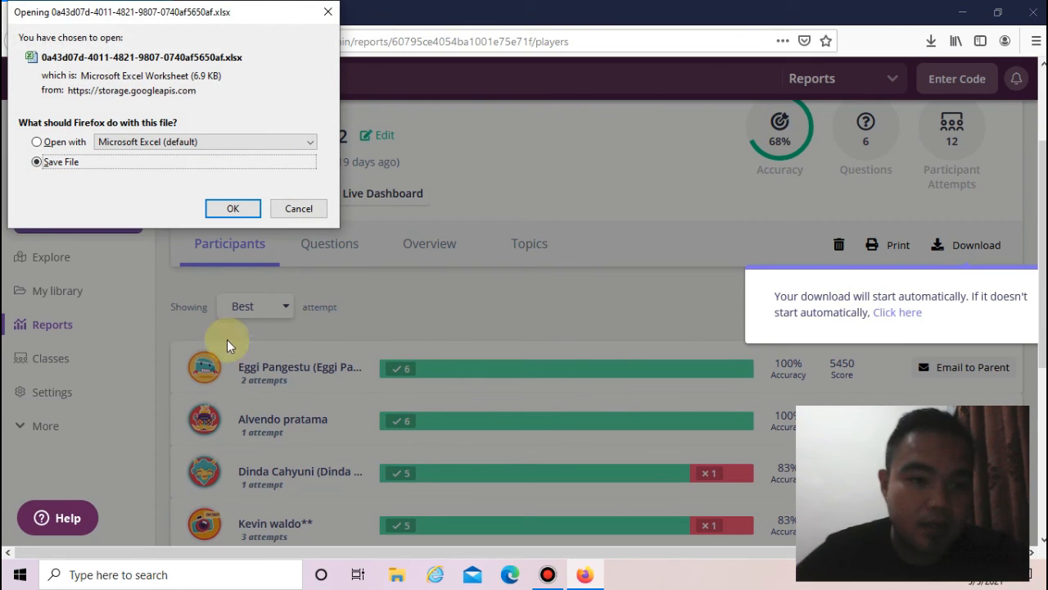
{"action": "left_click", "coordinate": [65, 141]}
{"action": "left_click", "coordinate": [230, 209]}
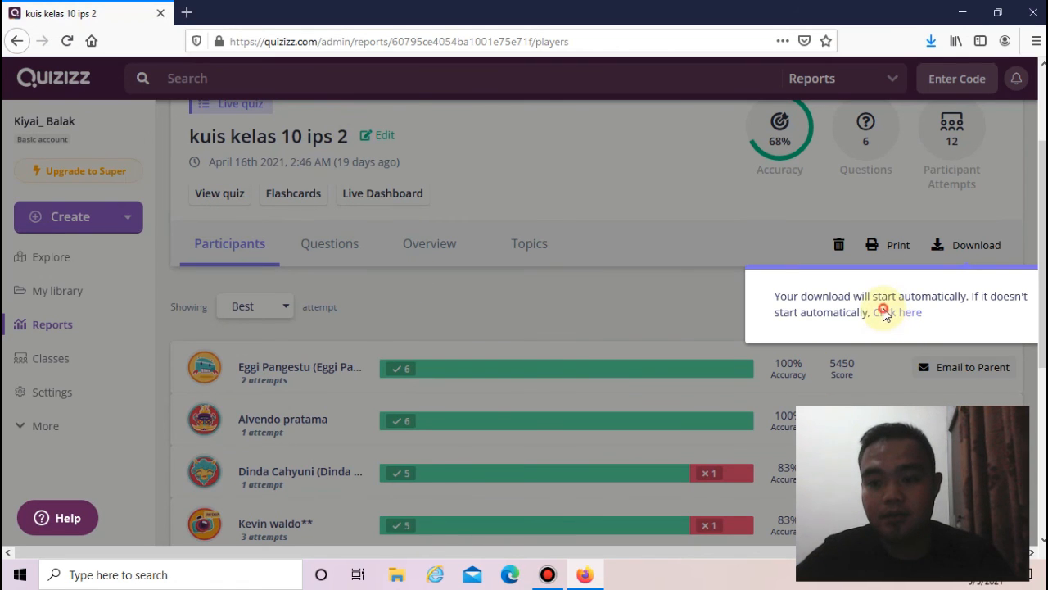
Request the report download again, dismiss the remaining file prompt, and switch to the report workbook in a maximized Excel window
{"action": "left_click", "coordinate": [885, 314]}
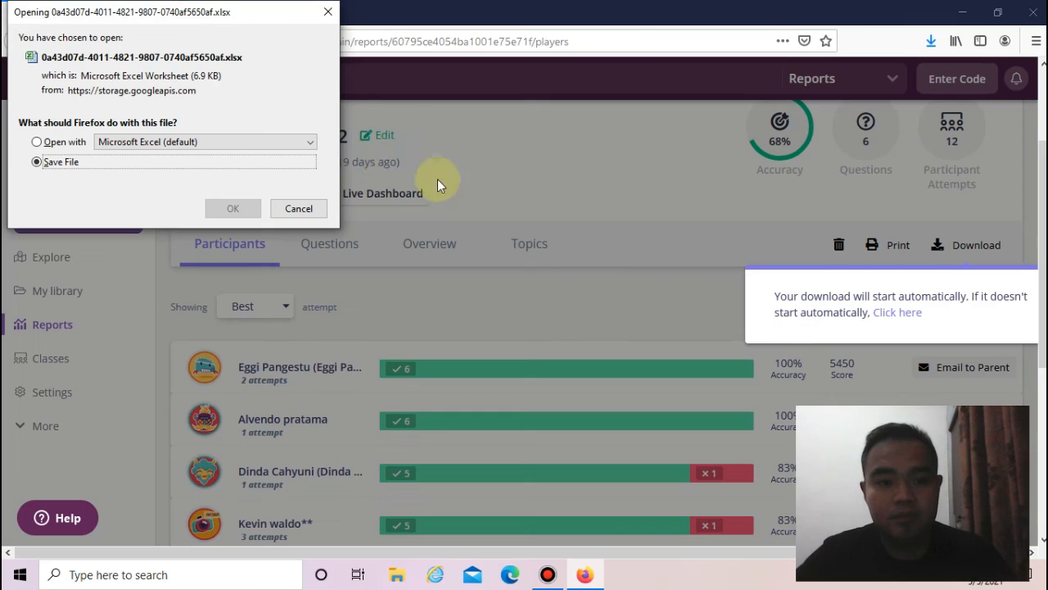
{"action": "left_click", "coordinate": [255, 208]}
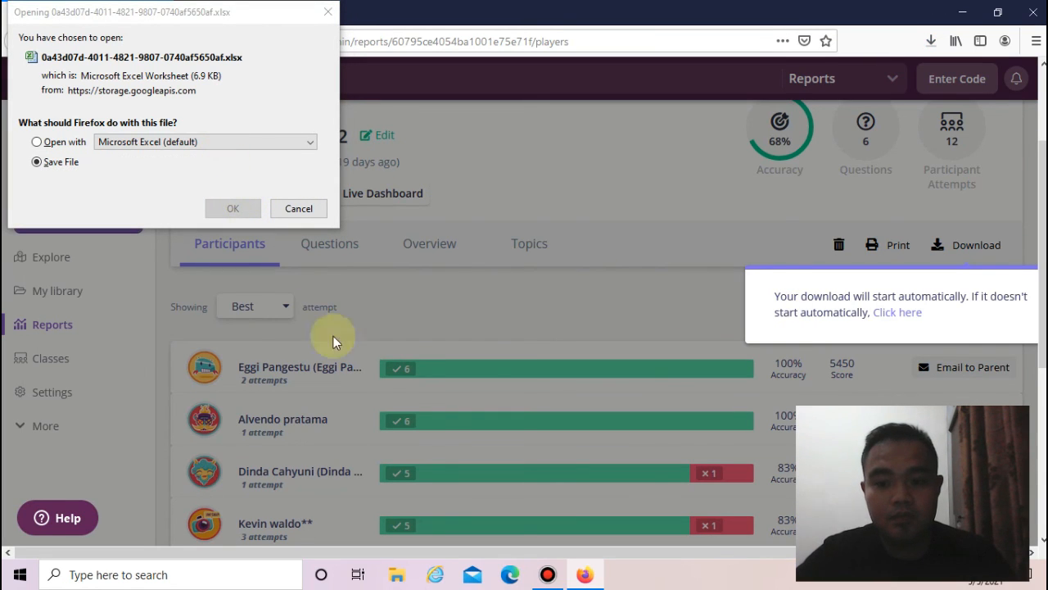
{"action": "left_click", "coordinate": [235, 212]}
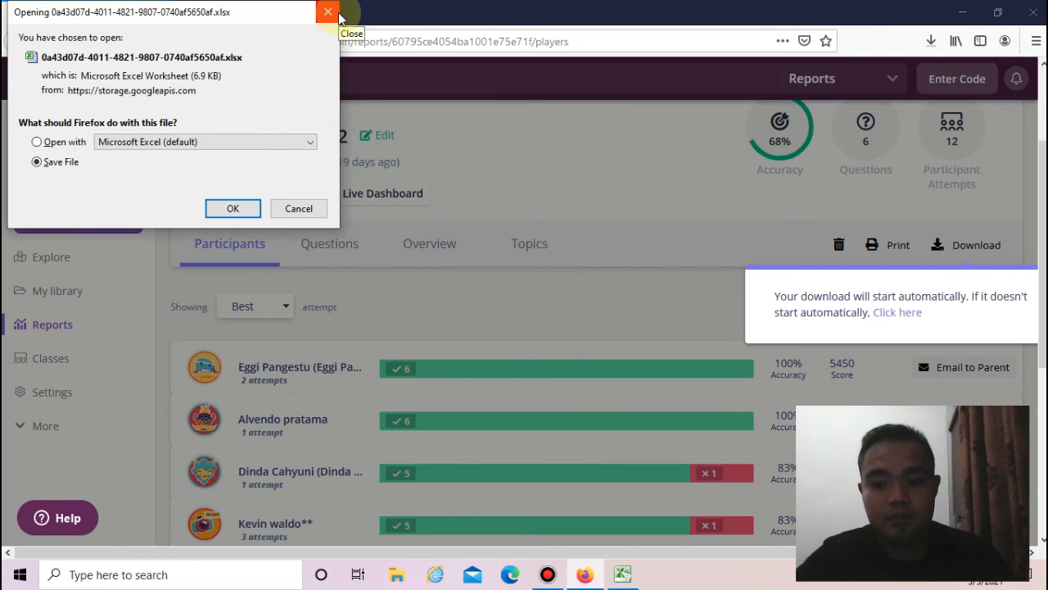
{"action": "left_click", "coordinate": [329, 12]}
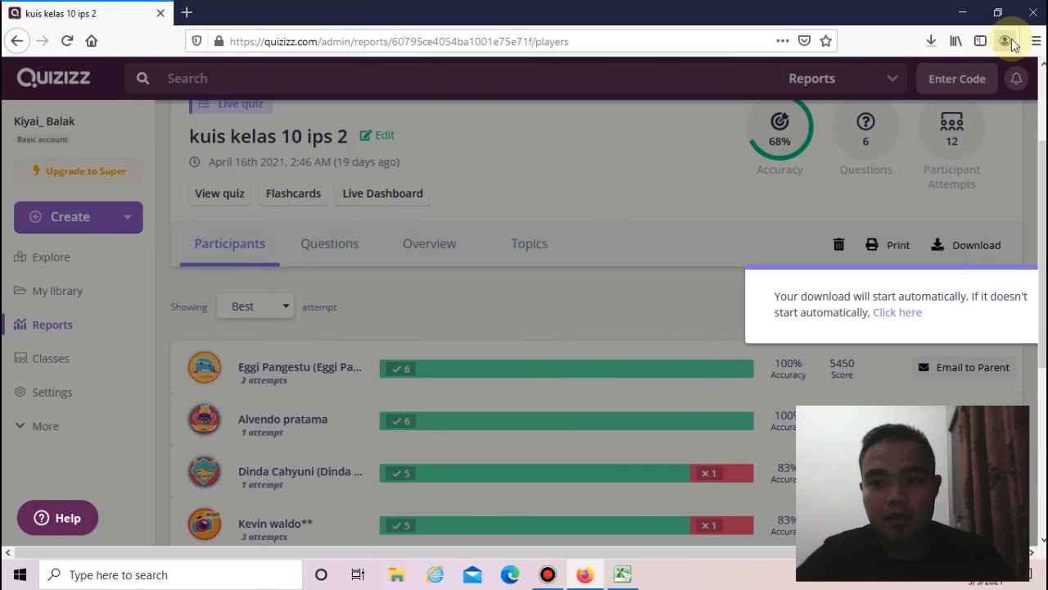
{"action": "left_click", "coordinate": [964, 11]}
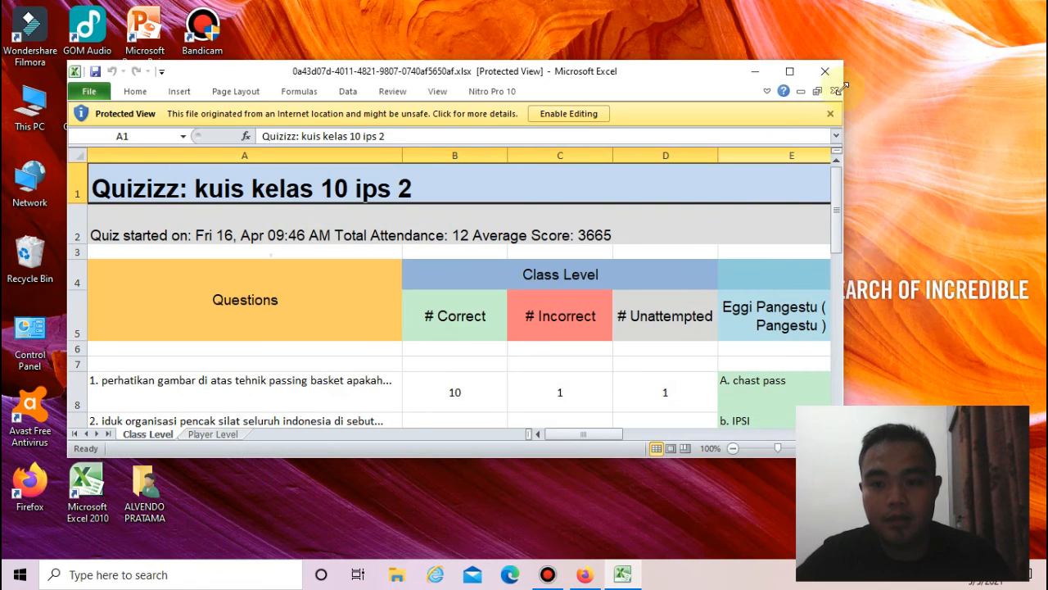
{"action": "left_click", "coordinate": [789, 71]}
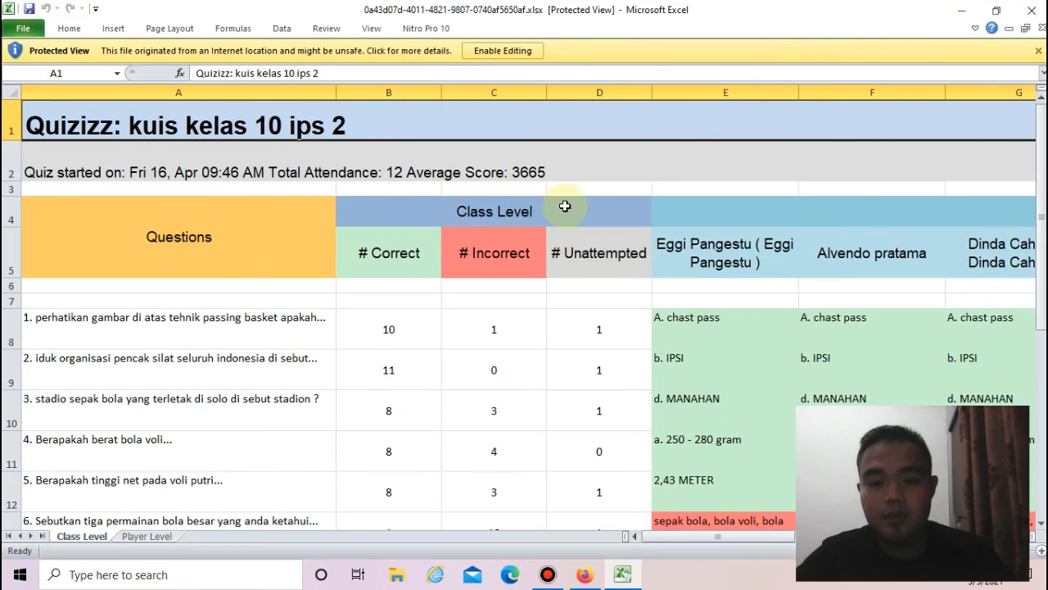
Examine the class-level sheet for each question's correct, incorrect and unattempted counts, the students' answers and the total row
{"action": "scroll", "coordinate": [516, 223], "scroll_direction": "down", "scroll_amount": 3}
{"action": "scroll", "coordinate": [517, 227], "scroll_direction": "up", "scroll_amount": 3}
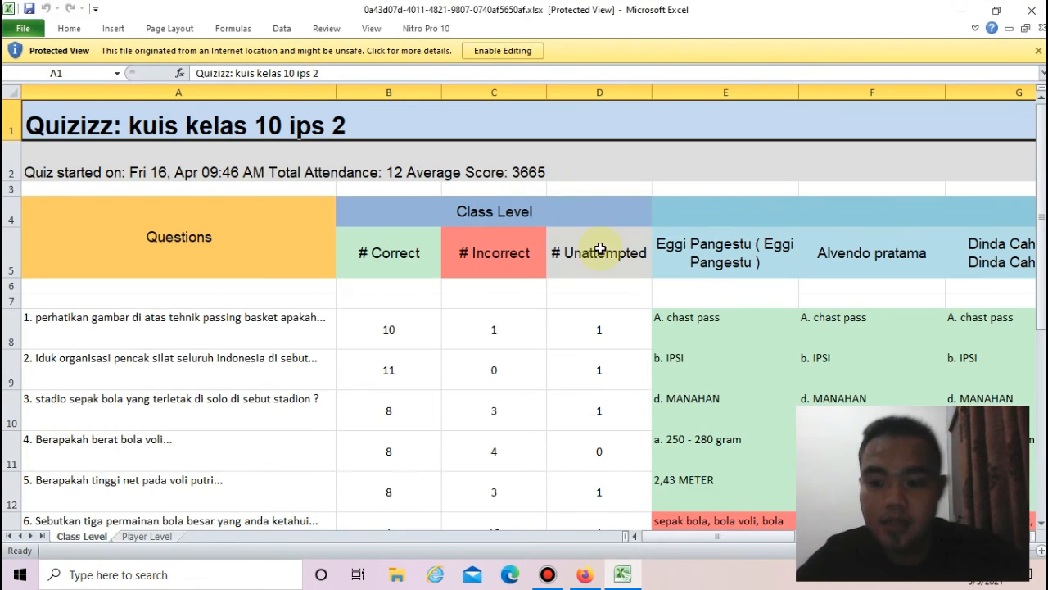
{"action": "scroll", "coordinate": [639, 246], "scroll_direction": "down", "scroll_amount": 1}
{"action": "scroll", "coordinate": [651, 289], "scroll_direction": "down", "scroll_amount": 6}
{"action": "scroll", "coordinate": [653, 287], "scroll_direction": "up", "scroll_amount": 7}
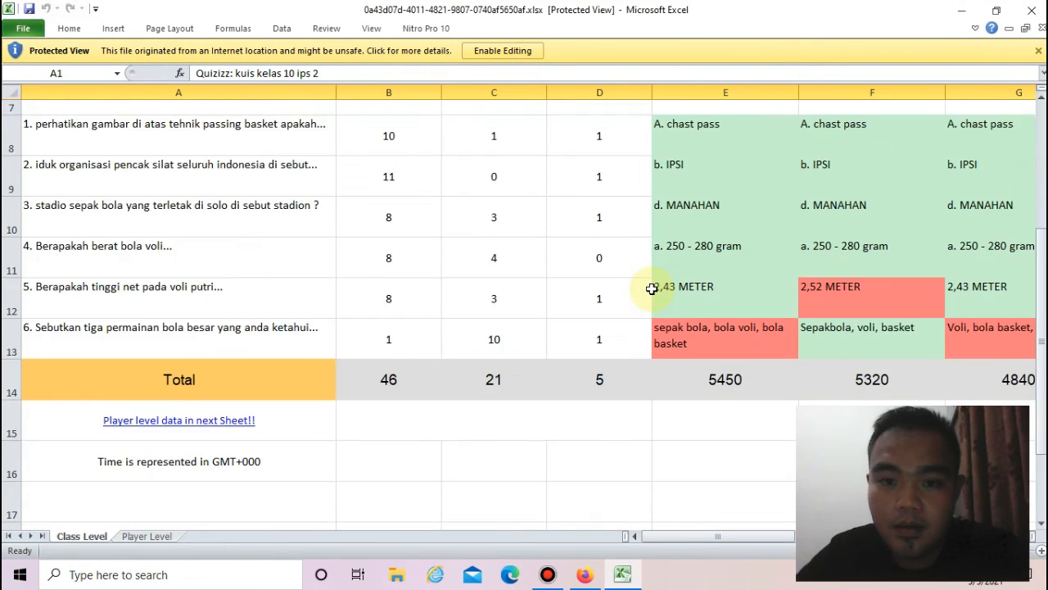
{"action": "scroll", "coordinate": [636, 292], "scroll_direction": "down", "scroll_amount": 1}
{"action": "scroll", "coordinate": [598, 299], "scroll_direction": "up", "scroll_amount": 1}
{"action": "scroll", "coordinate": [577, 300], "scroll_direction": "down", "scroll_amount": 1}
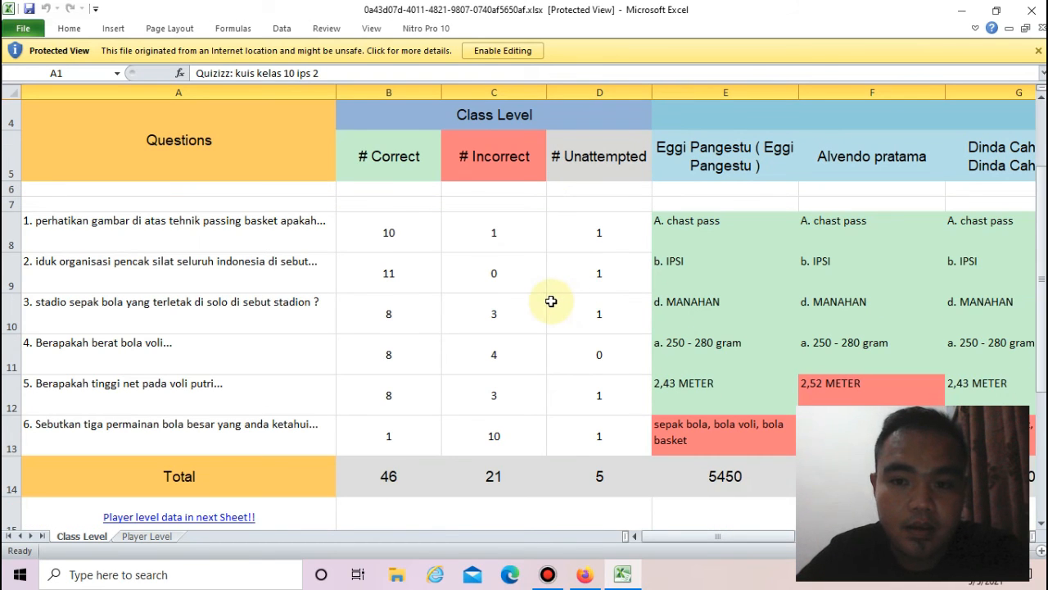
{"action": "scroll", "coordinate": [462, 319], "scroll_direction": "down", "scroll_amount": 2}
{"action": "scroll", "coordinate": [461, 316], "scroll_direction": "up", "scroll_amount": 2}
{"action": "scroll", "coordinate": [358, 350], "scroll_direction": "down", "scroll_amount": 1}
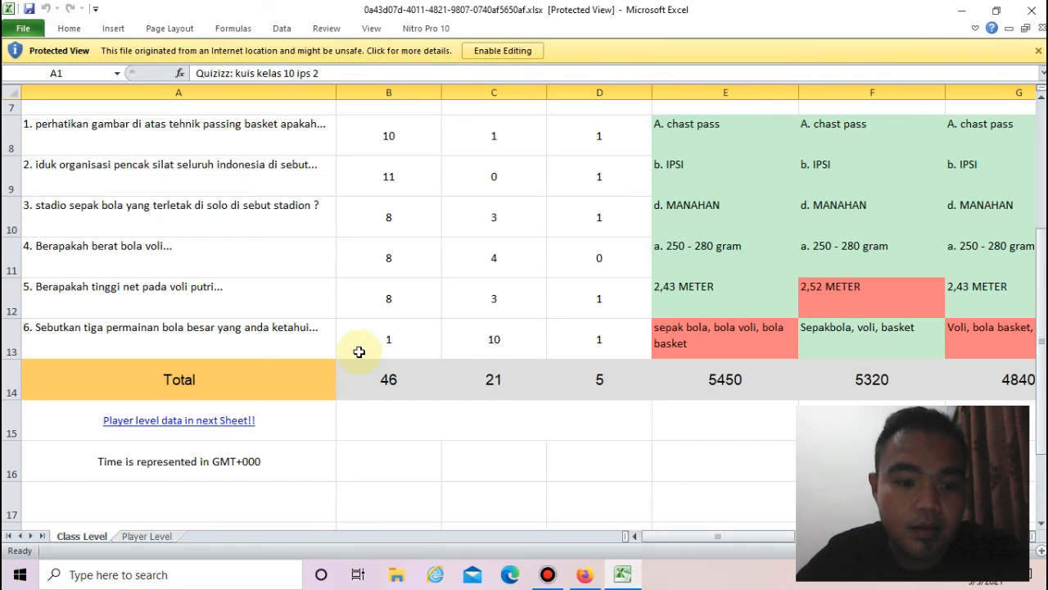
Open the Player Level sheet and review each player's score, accuracy, start time and device information
{"action": "left_click", "coordinate": [144, 536]}
{"action": "scroll", "coordinate": [278, 335], "scroll_direction": "down", "scroll_amount": 2}
{"action": "scroll", "coordinate": [275, 338], "scroll_direction": "up", "scroll_amount": 2}
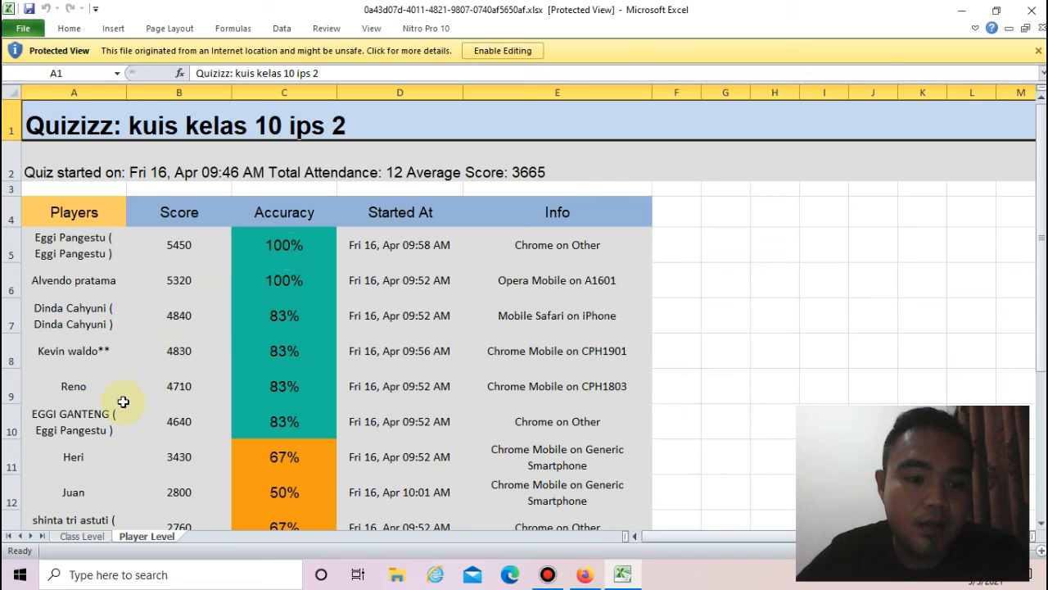
{"action": "scroll", "coordinate": [145, 401], "scroll_direction": "down", "scroll_amount": 2}
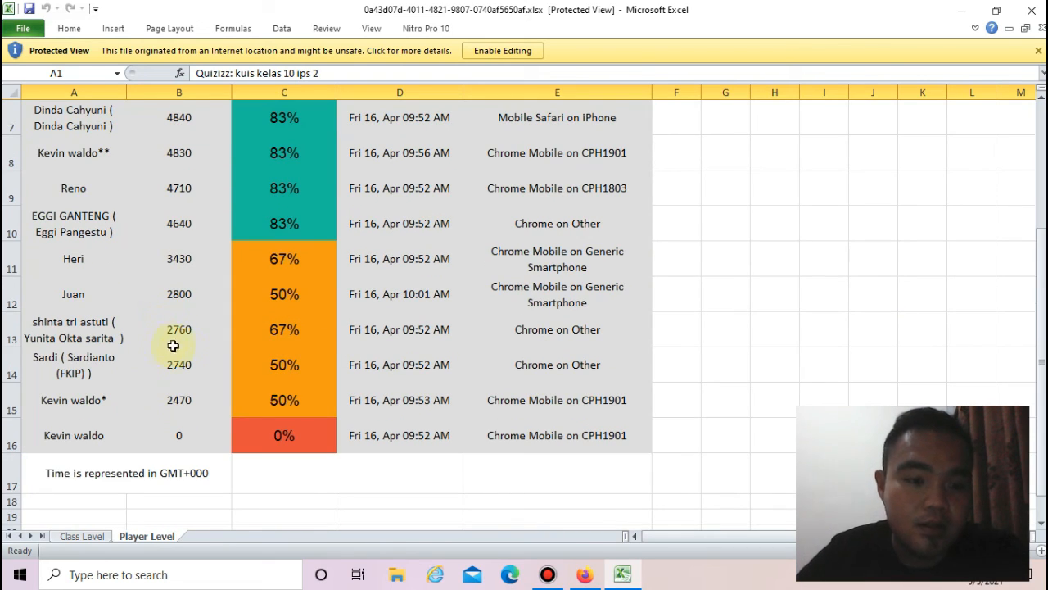
{"action": "scroll", "coordinate": [237, 358], "scroll_direction": "up", "scroll_amount": 2}
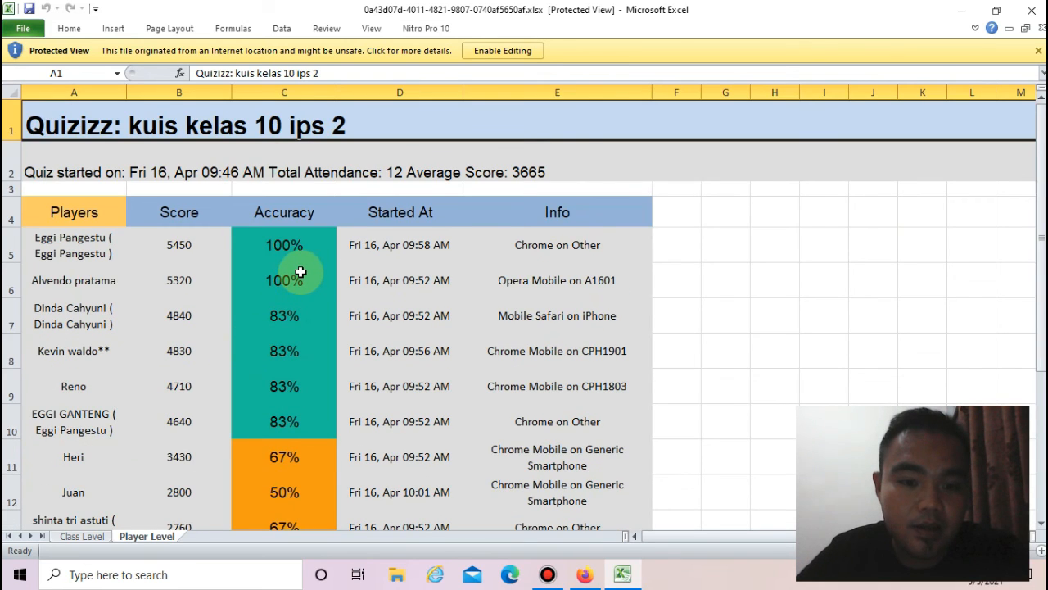
{"action": "scroll", "coordinate": [301, 272], "scroll_direction": "down", "scroll_amount": 1}
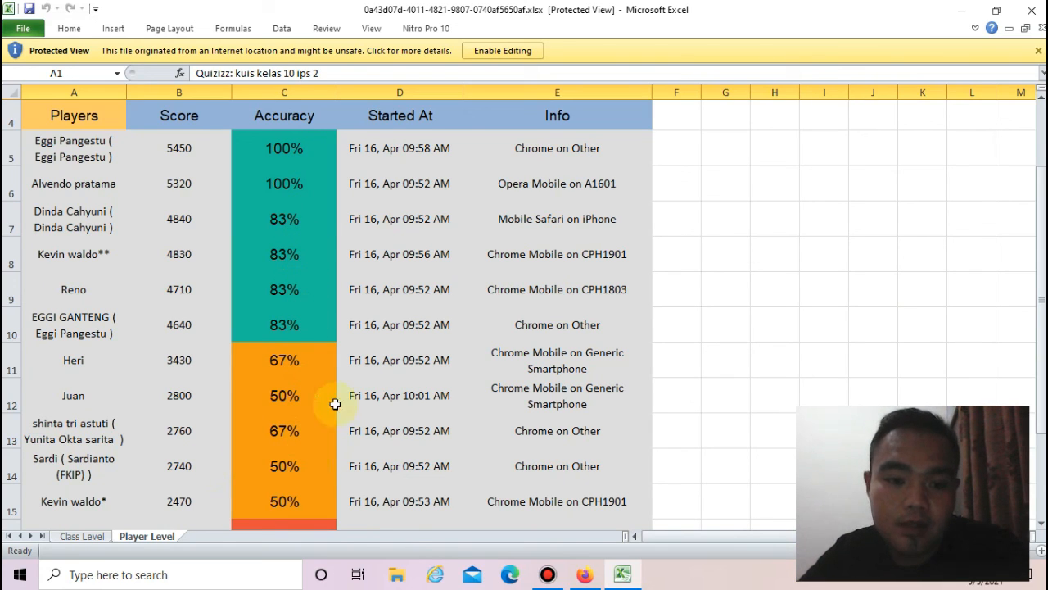
{"action": "scroll", "coordinate": [385, 392], "scroll_direction": "up", "scroll_amount": 1}
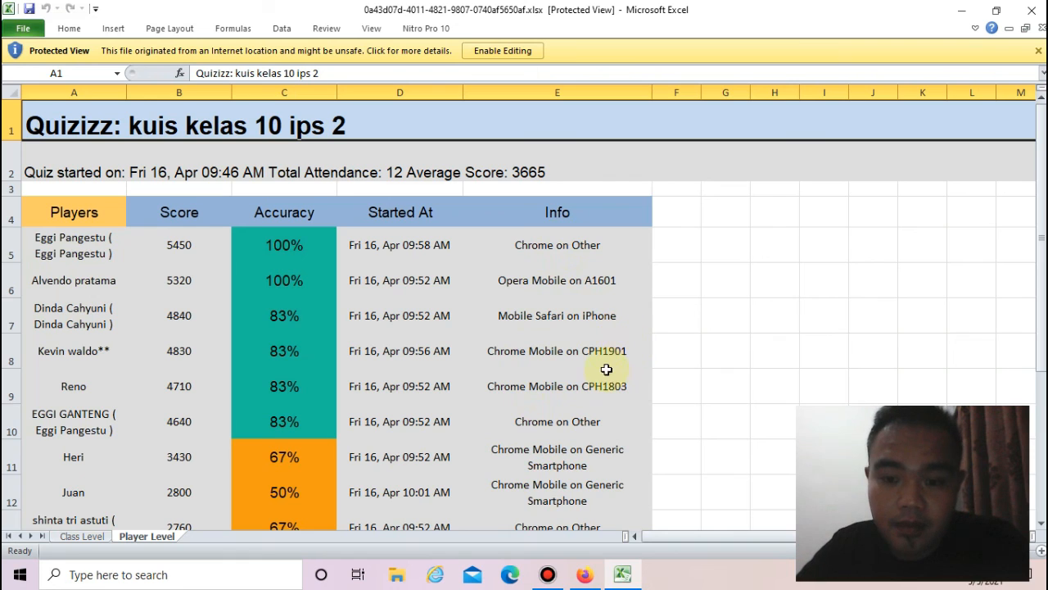
{"action": "scroll", "coordinate": [604, 360], "scroll_direction": "down", "scroll_amount": 4}
{"action": "scroll", "coordinate": [601, 334], "scroll_direction": "up", "scroll_amount": 2}
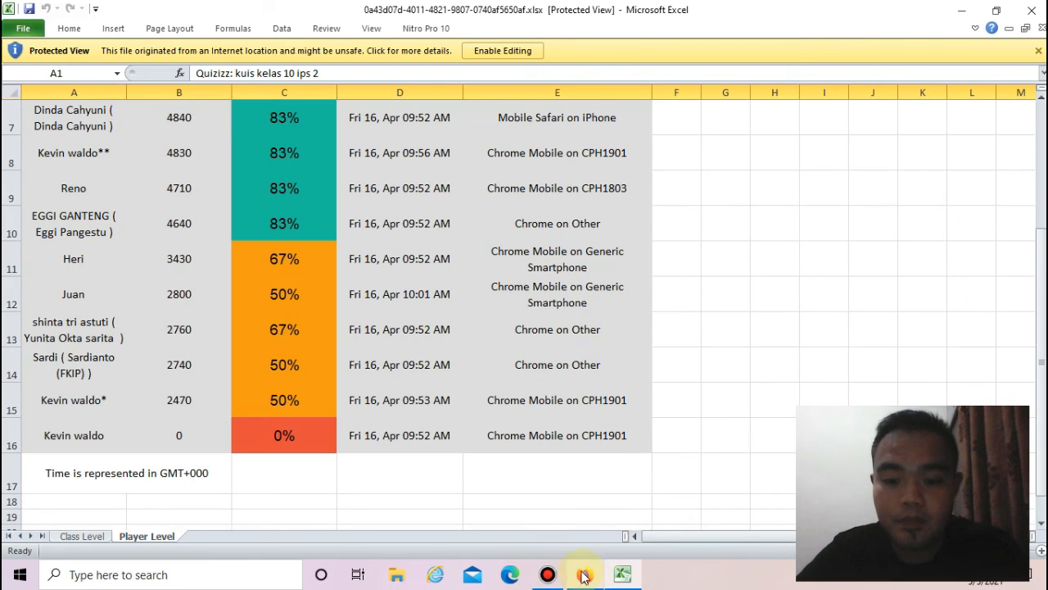
Close the downloaded report workbook in Excel
{"action": "left_click", "coordinate": [547, 574]}
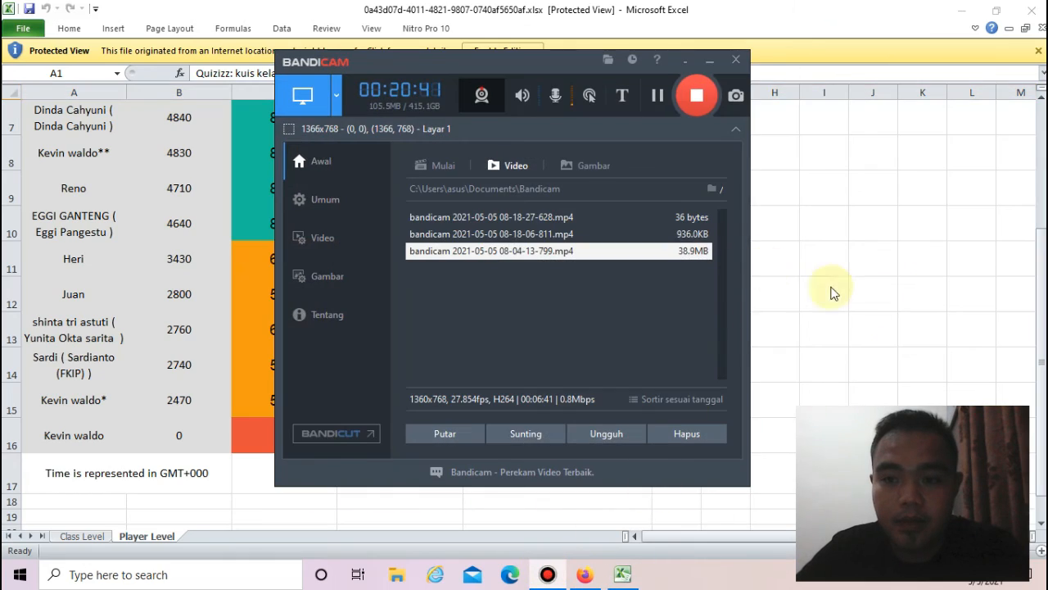
{"action": "left_click", "coordinate": [908, 300]}
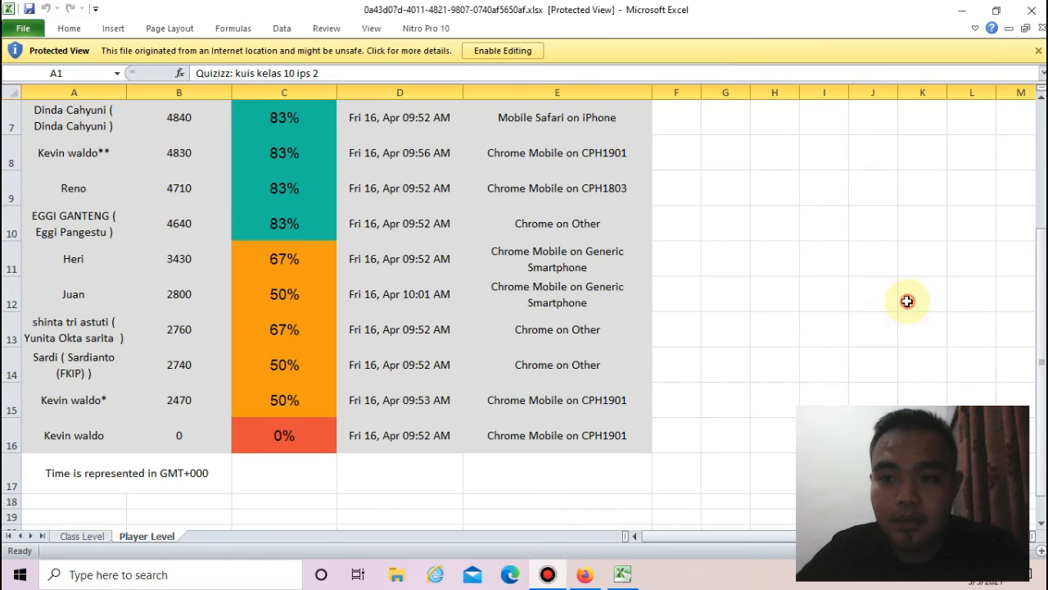
{"action": "left_click", "coordinate": [1029, 8]}
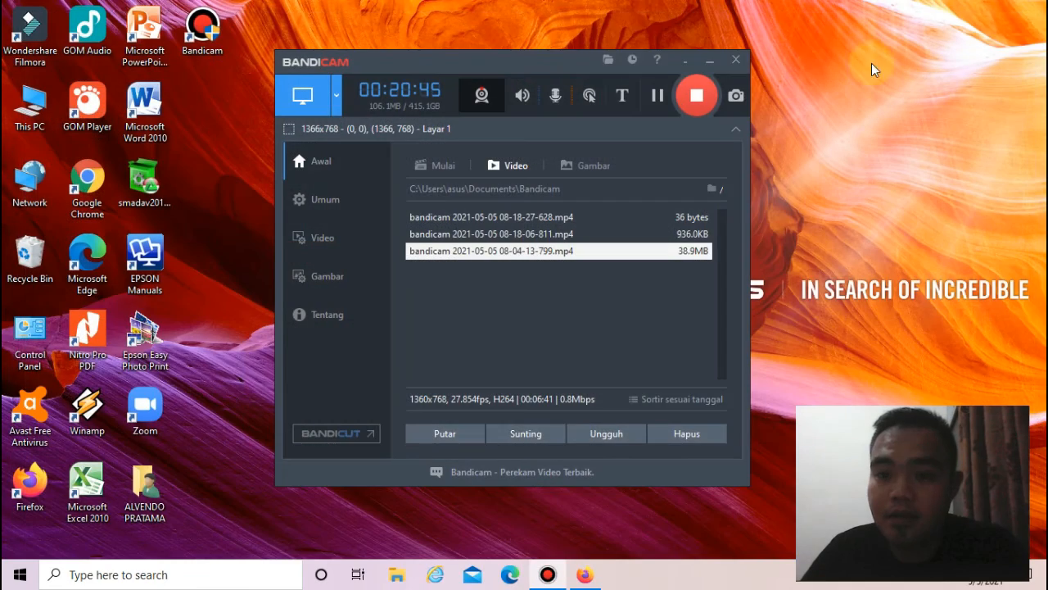
{"action": "left_click", "coordinate": [711, 60]}
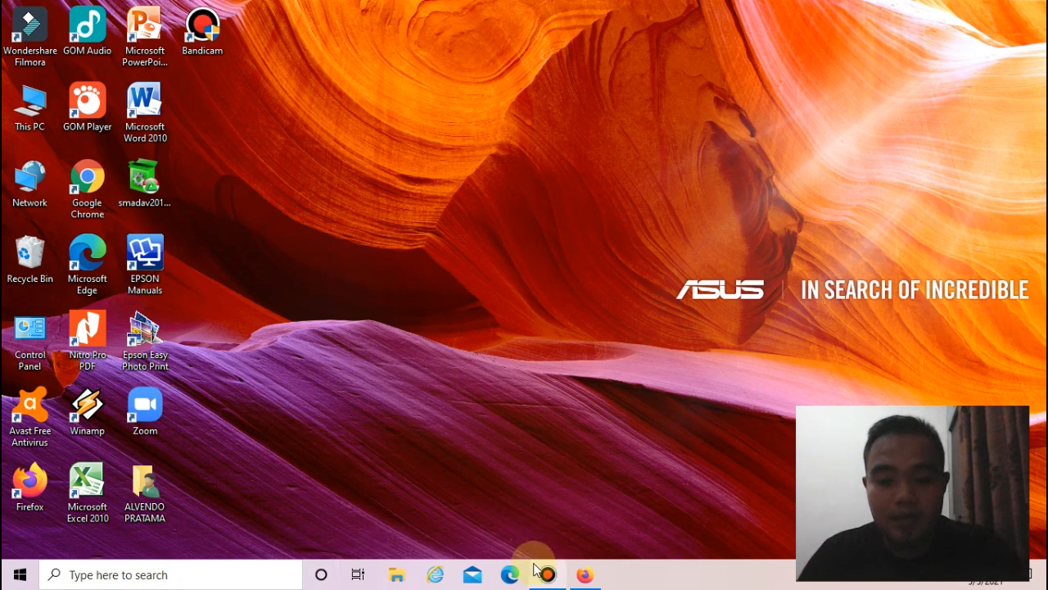
{"action": "mouse_move", "coordinate": [545, 575]}
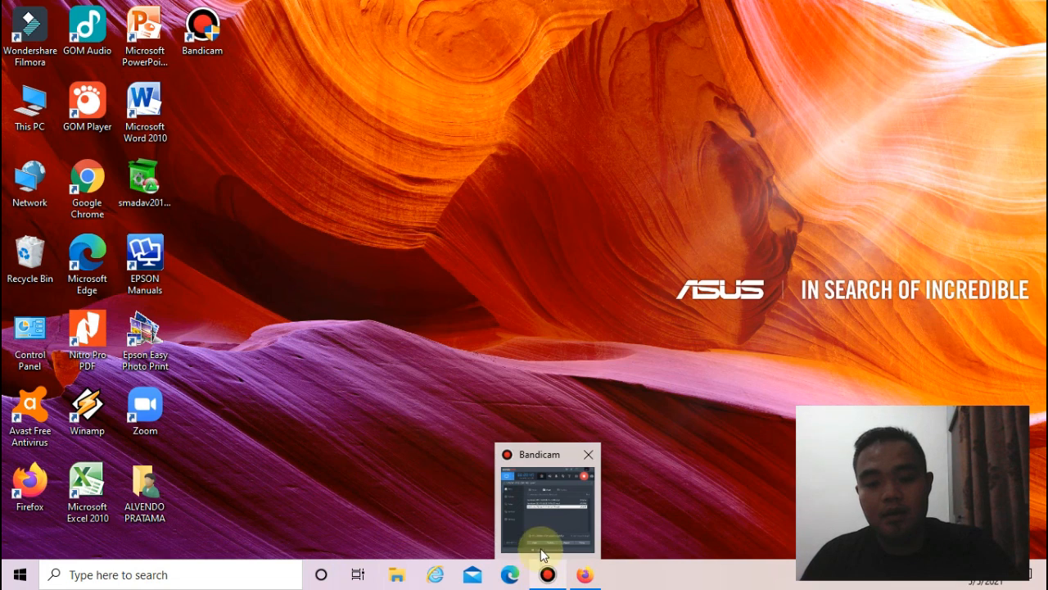
{"action": "left_click", "coordinate": [544, 534]}
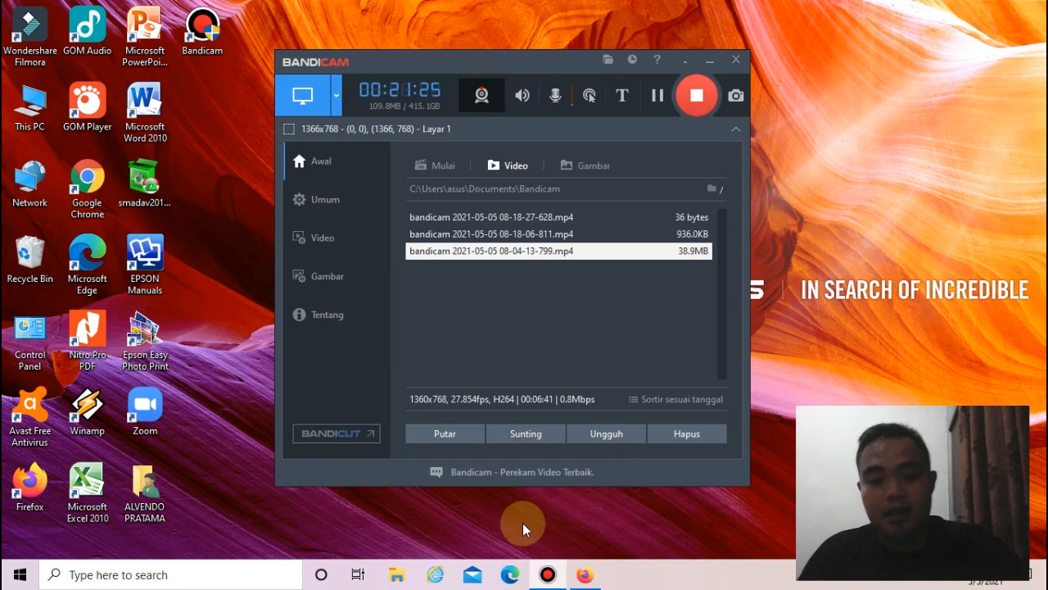